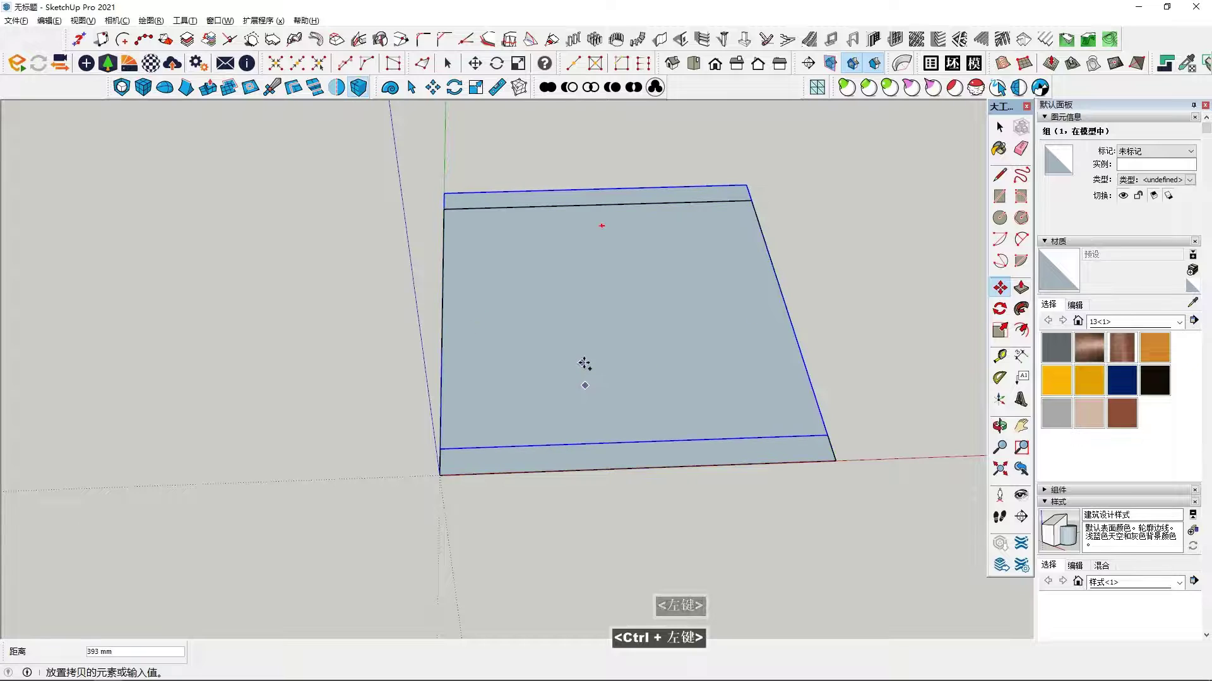
# Step: Place a copy of the square group directly above the original along the blue axis
pyautogui.moveTo(581, 365); pyautogui.dragTo(566, 211, button='middle')
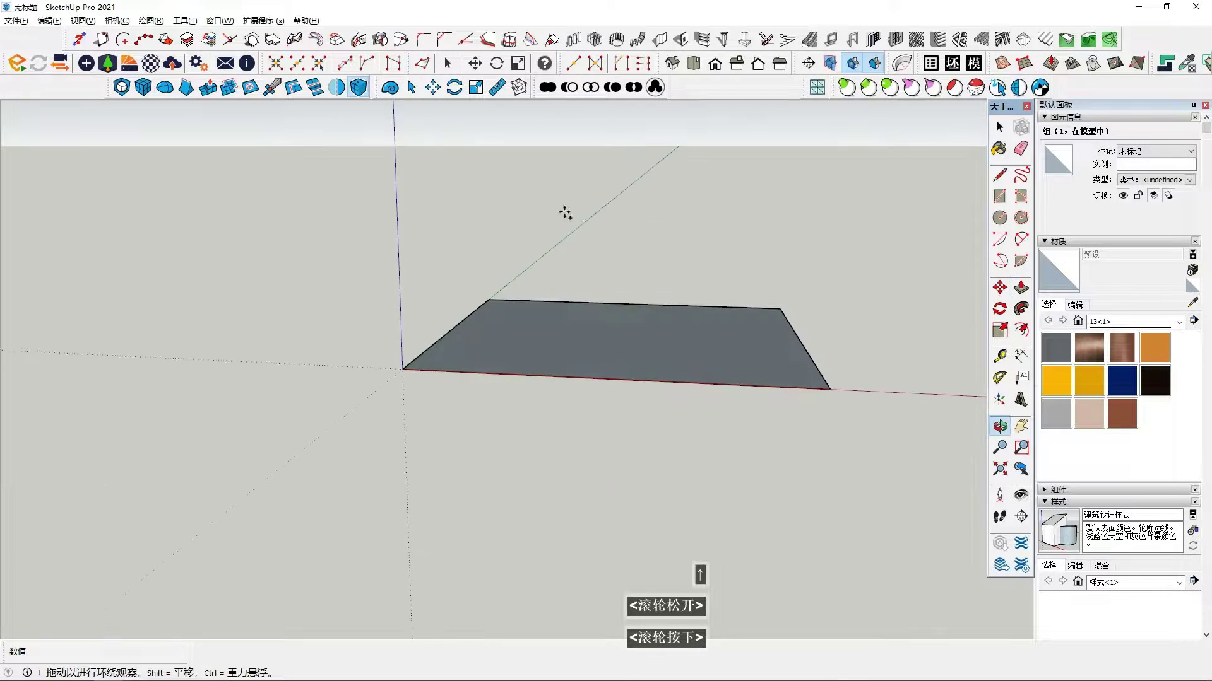
pyautogui.click(577, 291)
pyautogui.moveTo(612, 324); pyautogui.dragTo(662, 456, button='middle')
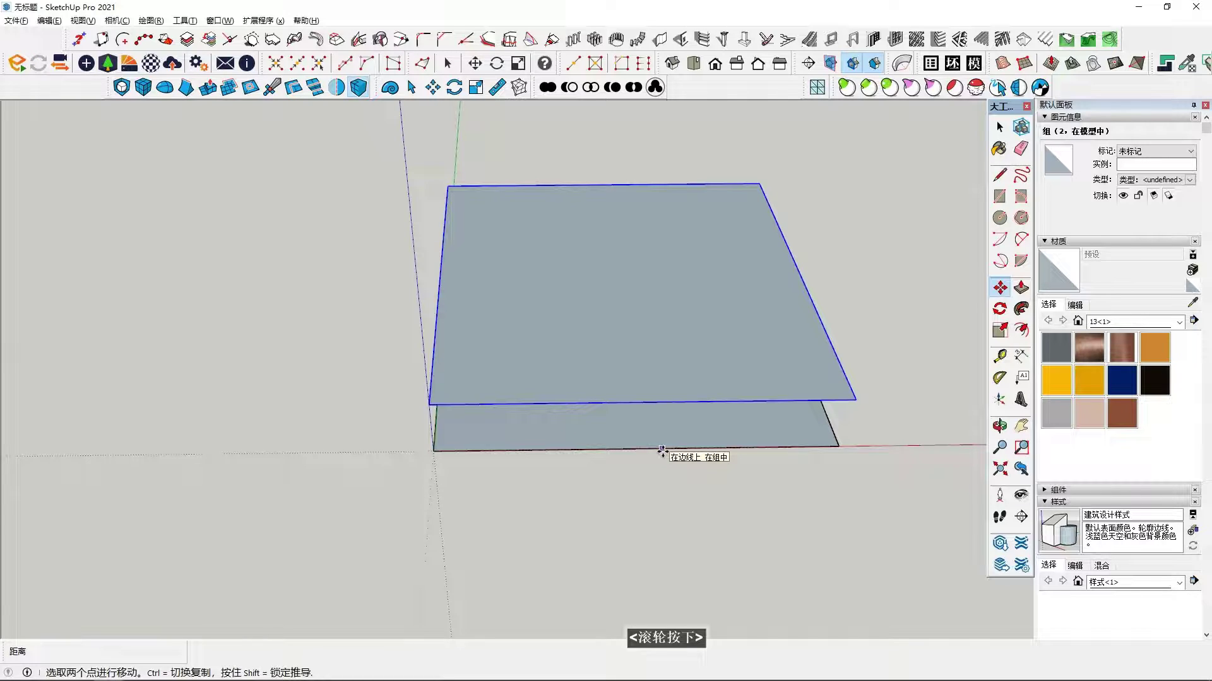
pyautogui.hotkey('shift', 'F6')
pyautogui.hotkey('shift', 'F6')
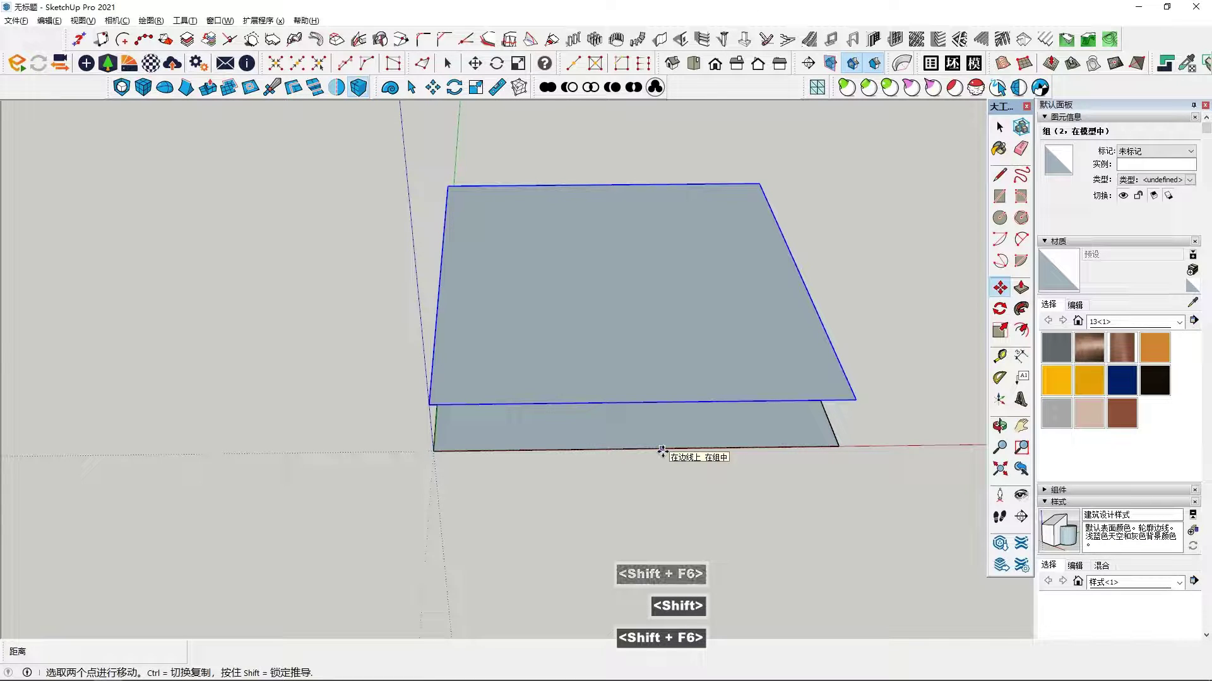
# Step: Open the upper square group for editing and offset its face inward by 250 mm
pyautogui.press('space')
pyautogui.moveTo(609, 344); pyautogui.dragTo(573, 383, button='middle')
pyautogui.doubleClick(588, 344)
pyautogui.click(587, 344)
pyautogui.scroll(1, 586, 345)
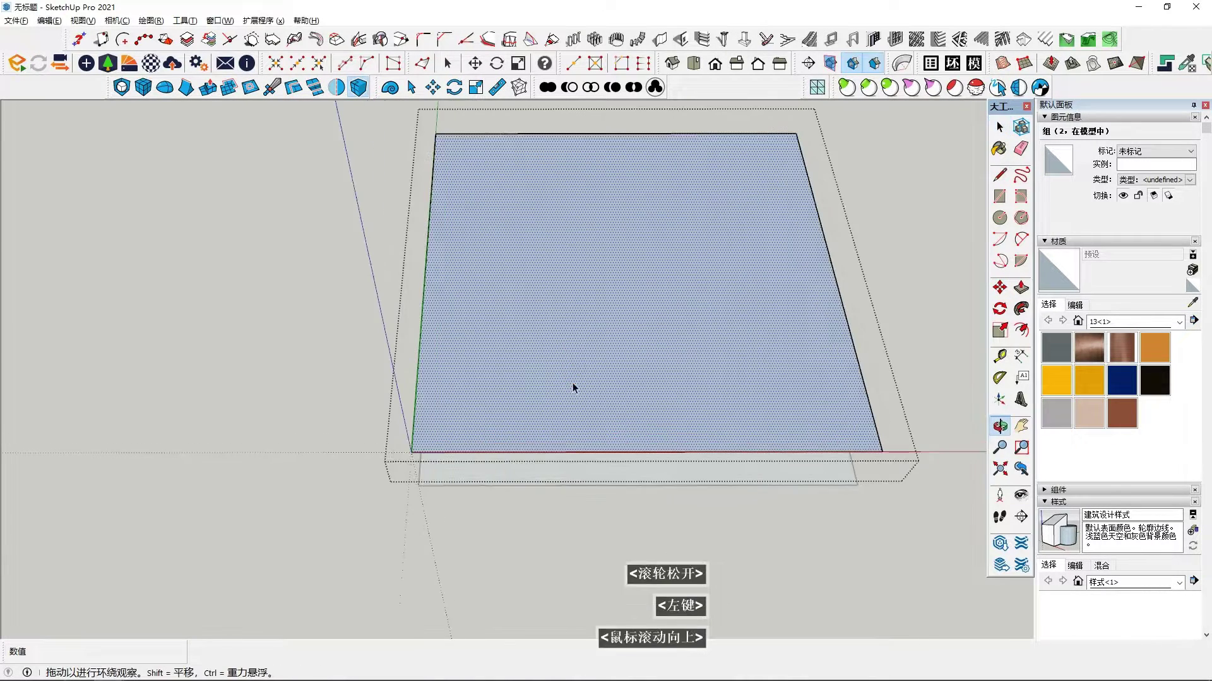
pyautogui.scroll(2, 572, 382)
pyautogui.click(1020, 332)
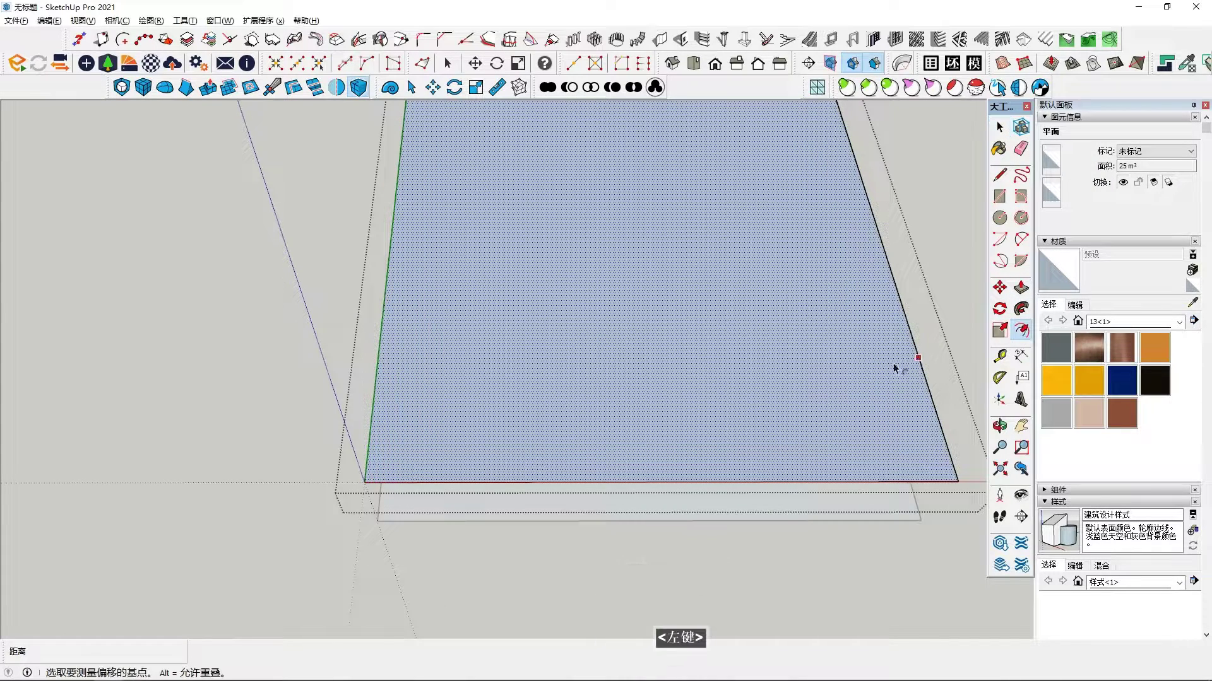
pyautogui.click(909, 377)
pyautogui.write('25')
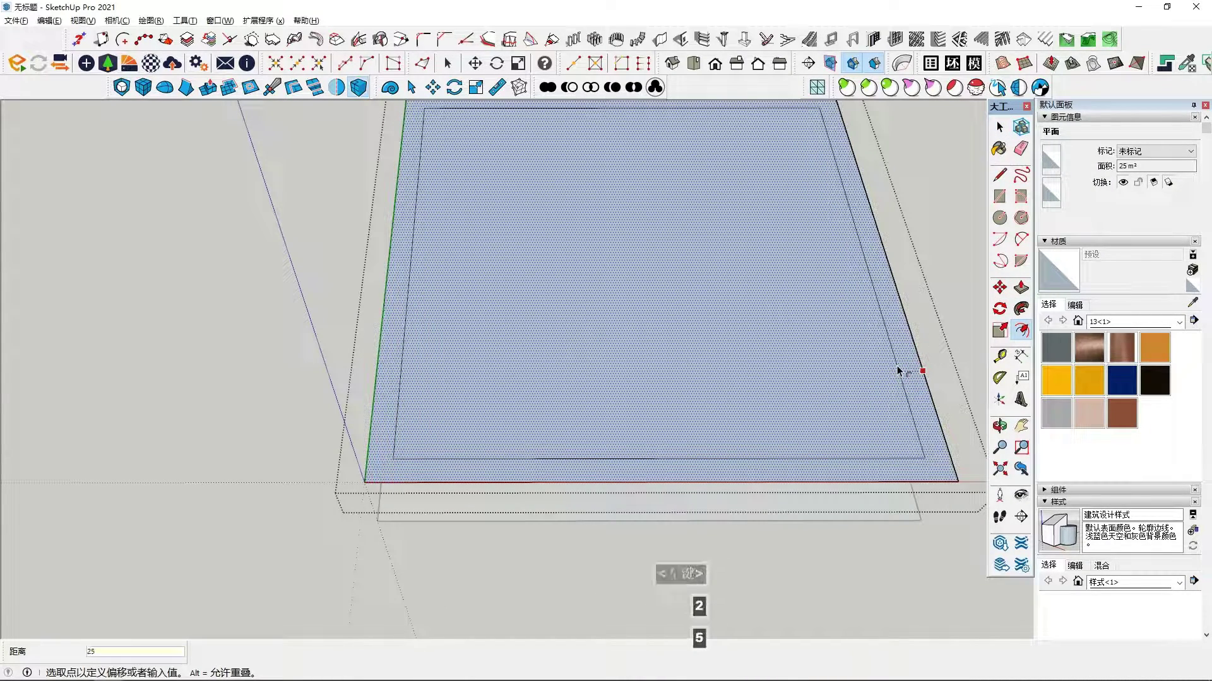
pyautogui.write('0')
pyautogui.press('Return')
pyautogui.press('space')
# Step: Draw a 2000 mm line from the origin corner along the red-axis edge, then a 250 mm line from its end across the border
pyautogui.moveTo(623, 387); pyautogui.dragTo(985, 183, button='middle')
pyautogui.click(999, 176)
pyautogui.moveTo(487, 556); pyautogui.dragTo(479, 574, button='middle')
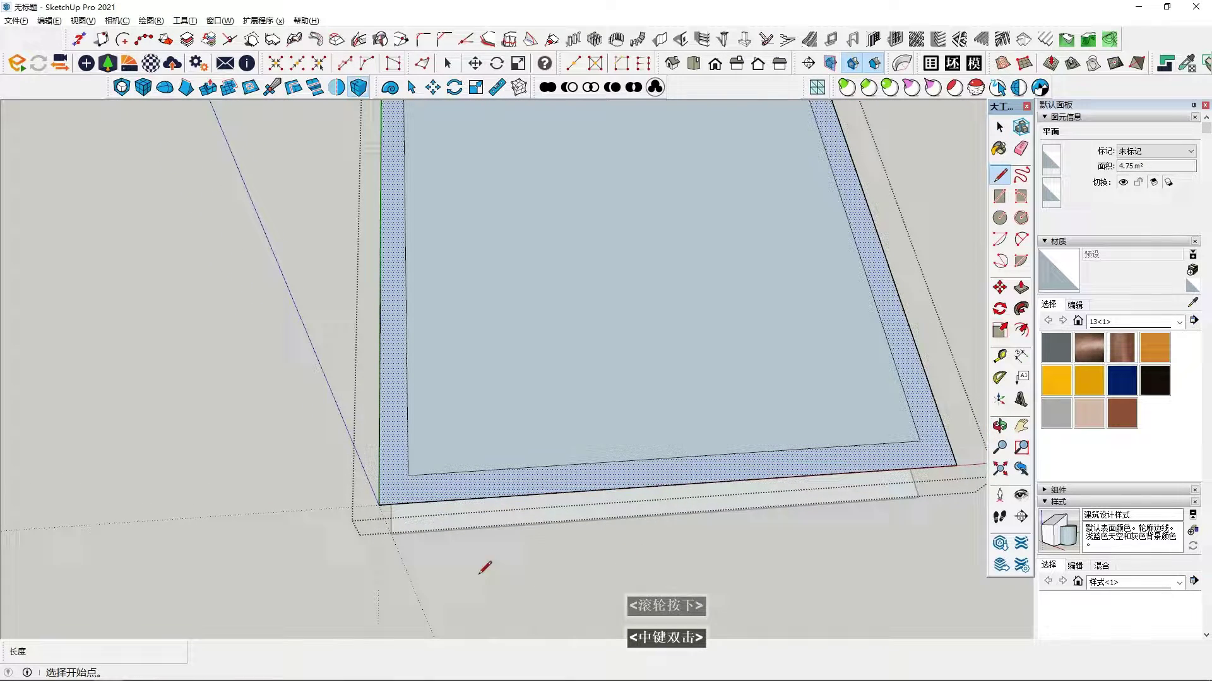
pyautogui.click(386, 498)
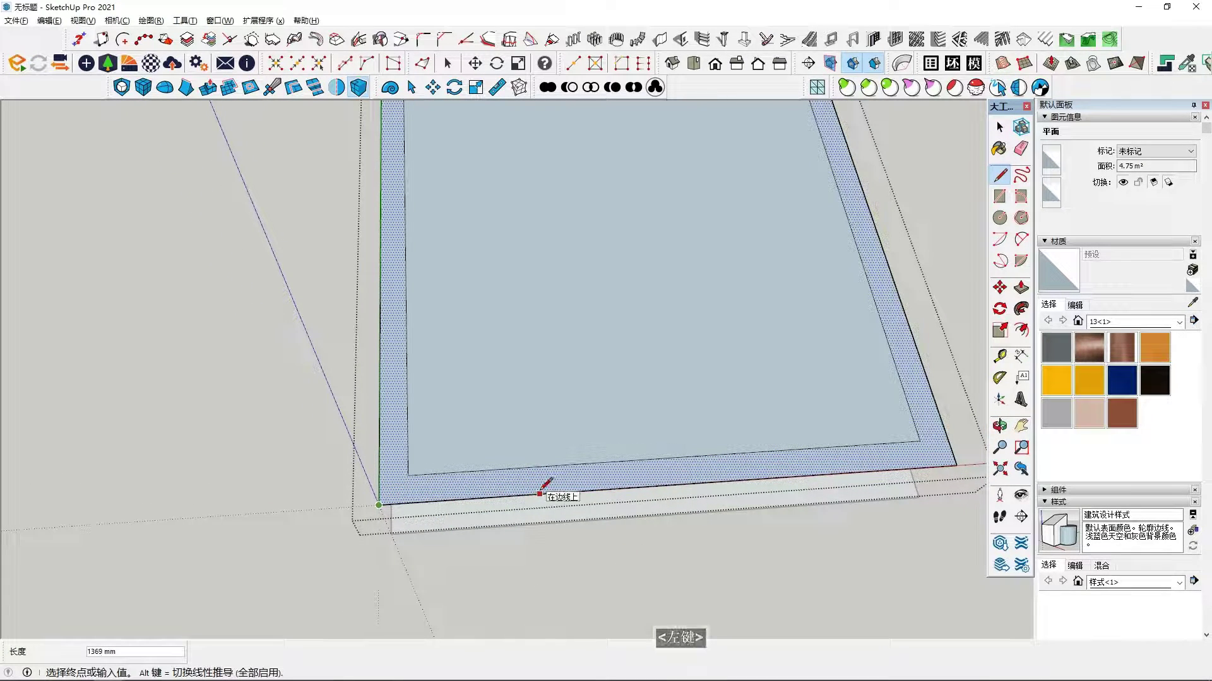
pyautogui.press('Return')
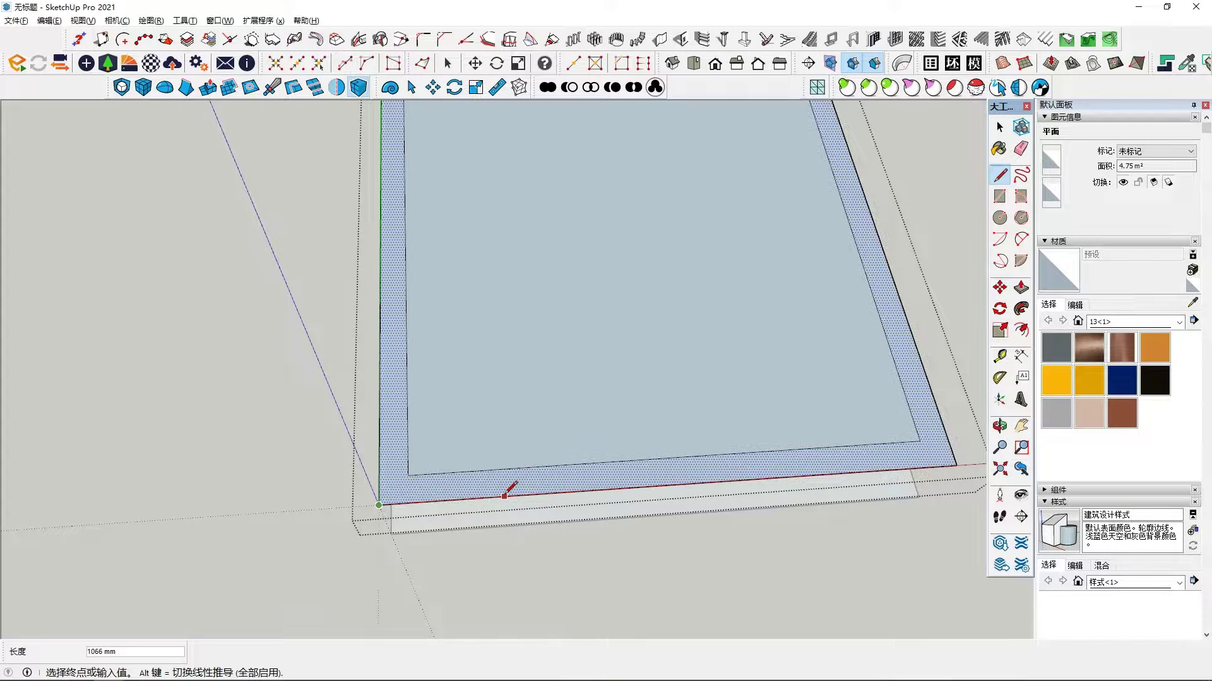
pyautogui.press('Right')
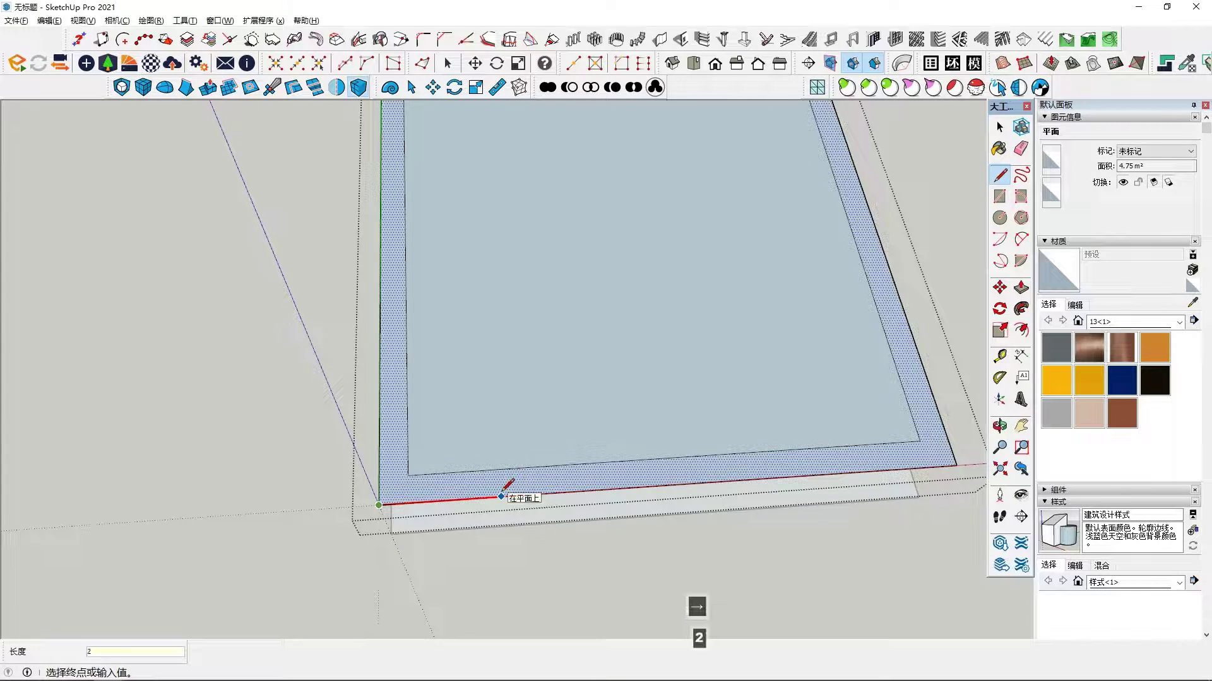
pyautogui.press('Return')
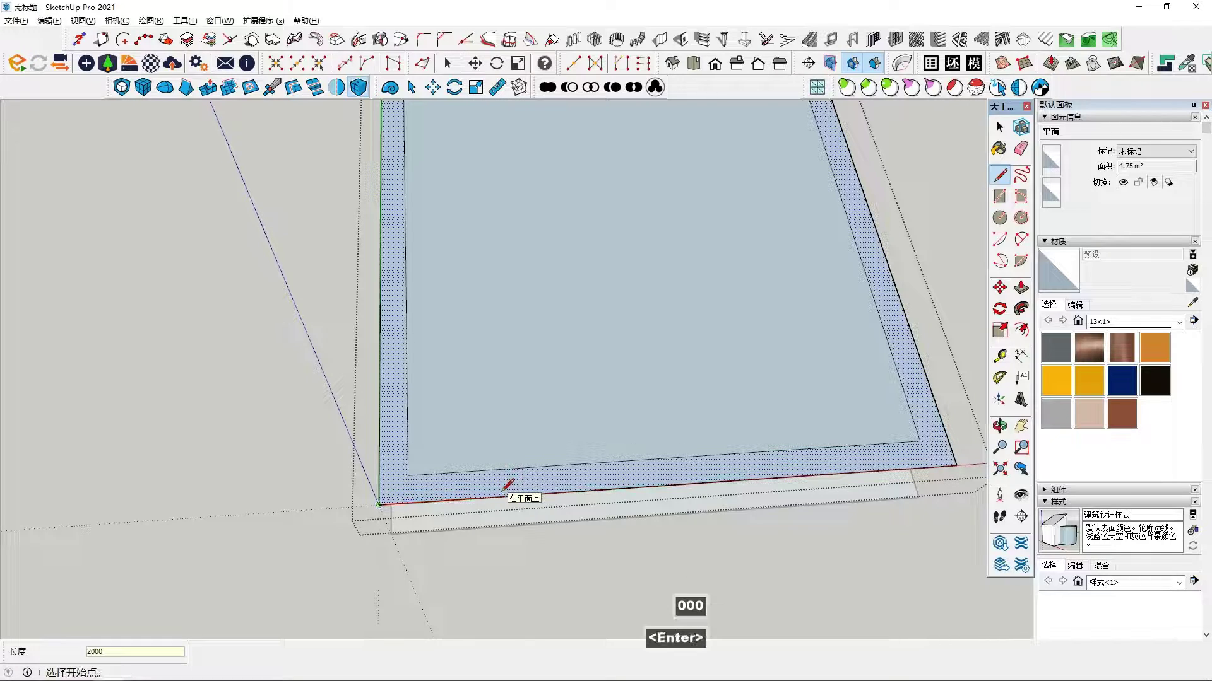
pyautogui.click(613, 488)
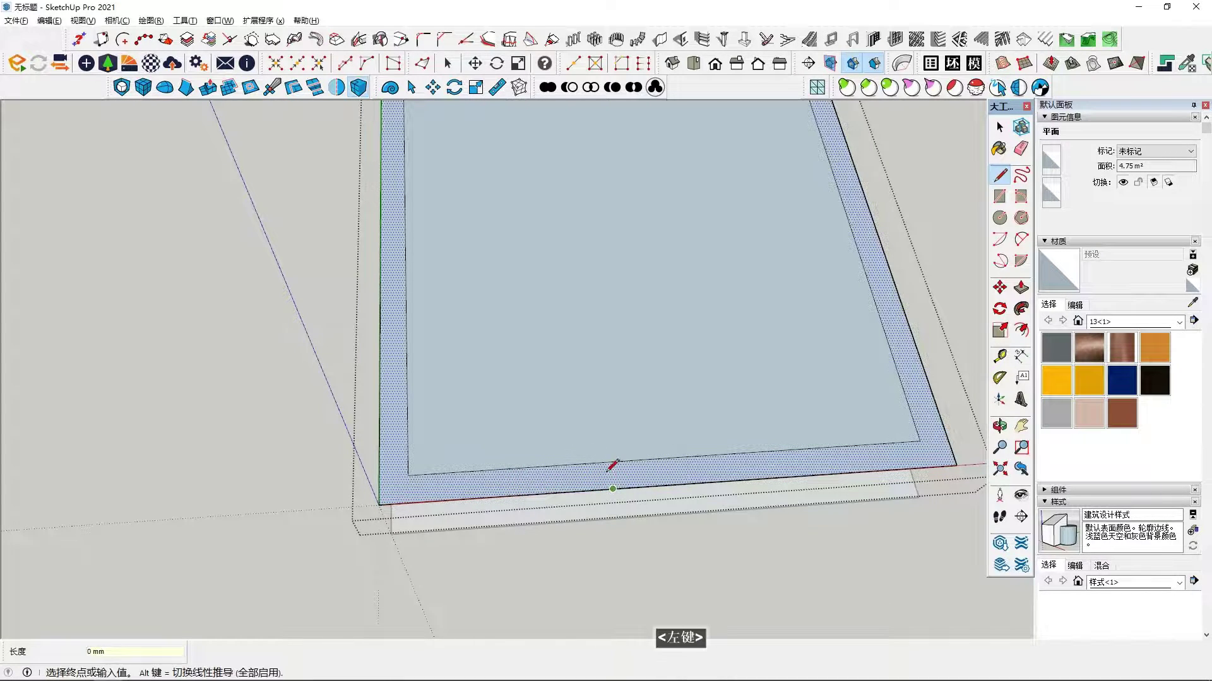
pyautogui.click(613, 488)
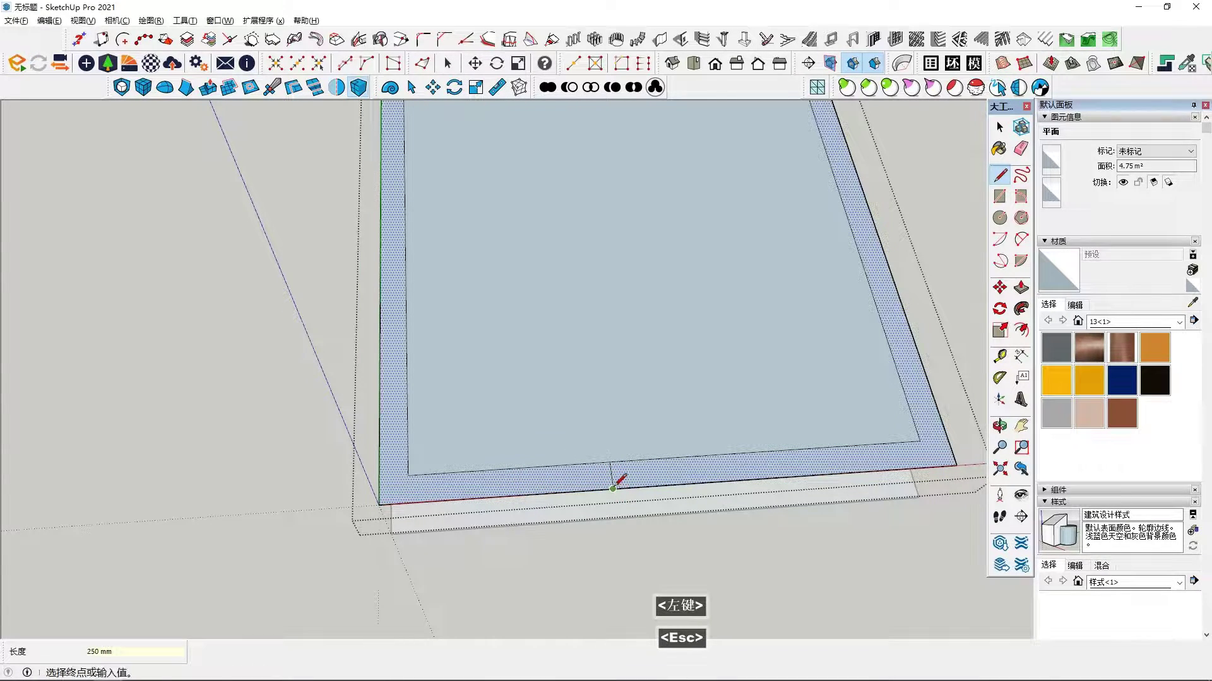
# Step: Try to mirror the outer edge segment beside the short border line about the midpoint of the square's far edge
pyautogui.scroll(-3, 465, 500)
pyautogui.moveTo(505, 500); pyautogui.dragTo(533, 340, button='middle')
pyautogui.click(337, 87)
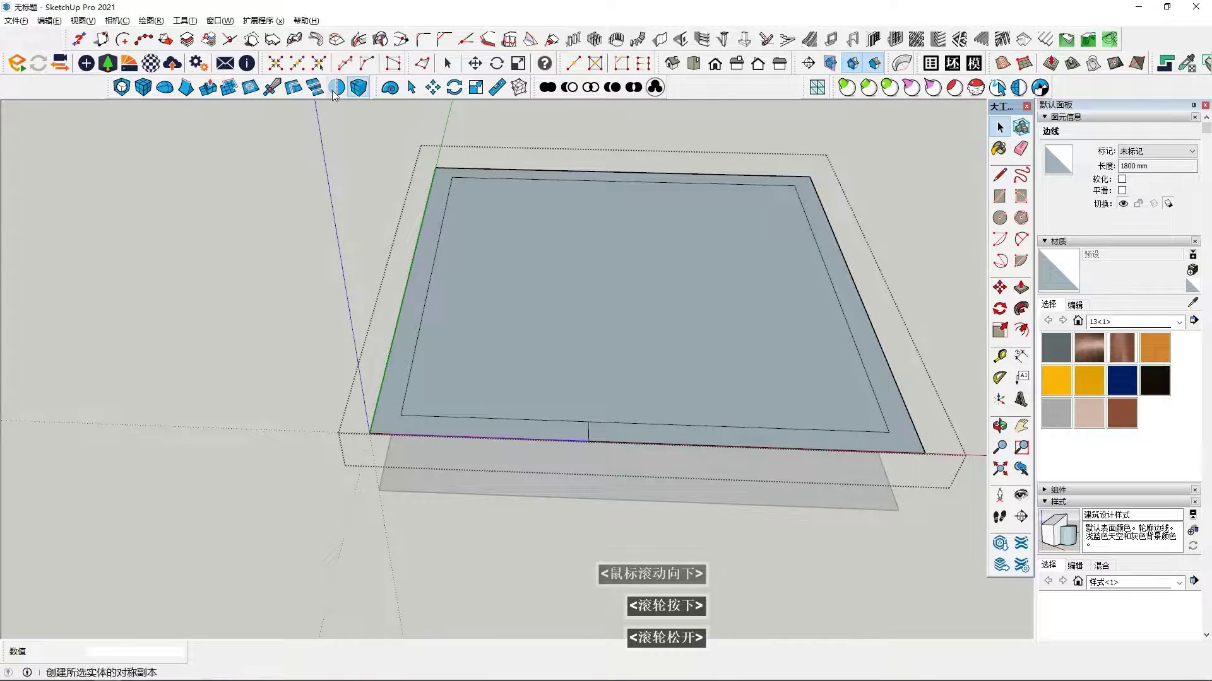
pyautogui.press('Right')
pyautogui.click(621, 182)
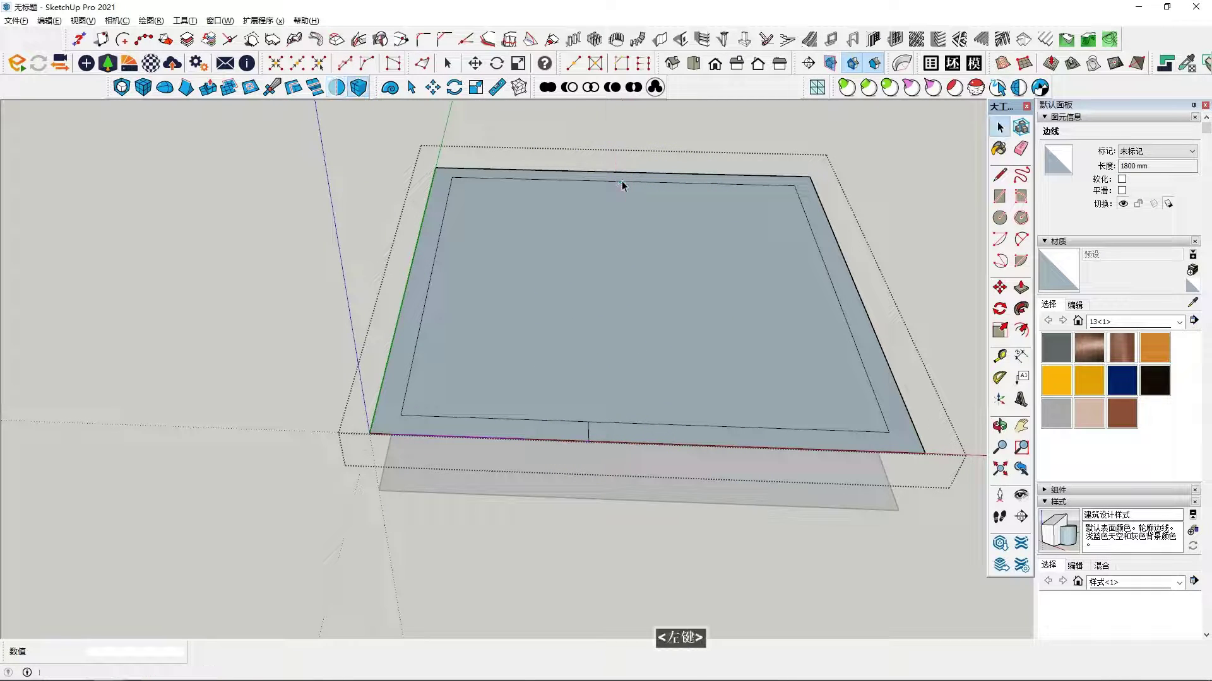
# Step: Undo the last two edits and redo the short line across the border
pyautogui.moveTo(636, 209); pyautogui.dragTo(604, 526, button='middle')
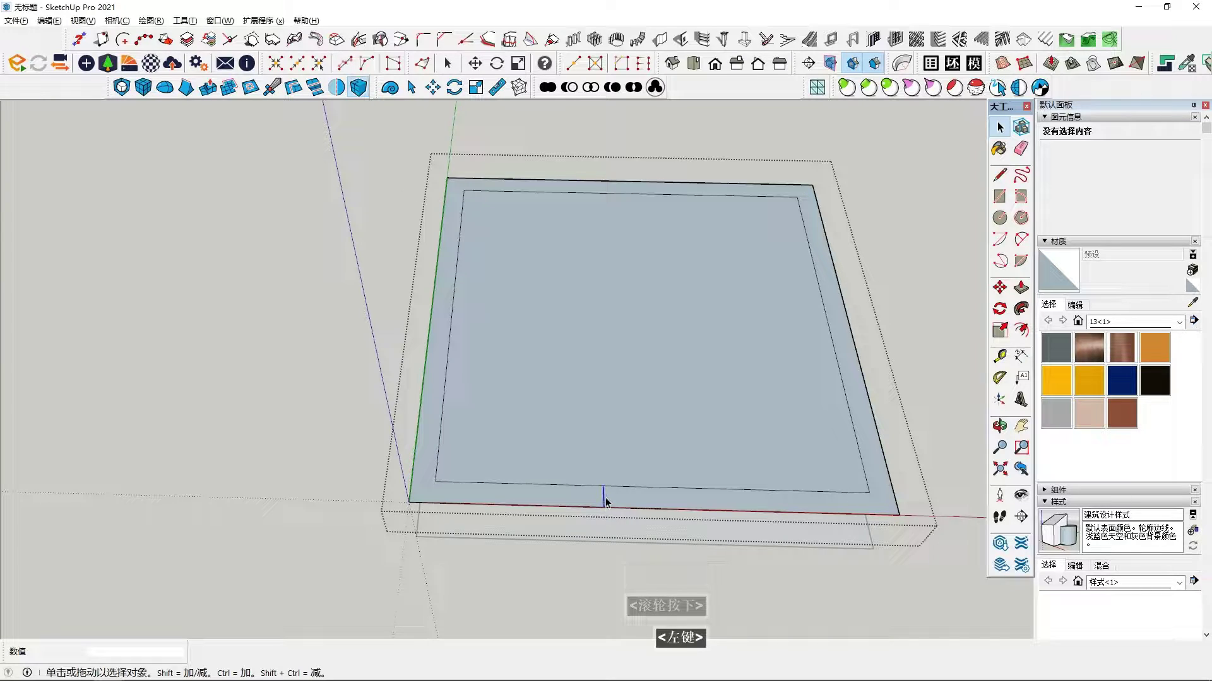
pyautogui.click(626, 456)
pyautogui.hotkey('ctrl', 'z')
pyautogui.hotkey('ctrl', 'z')
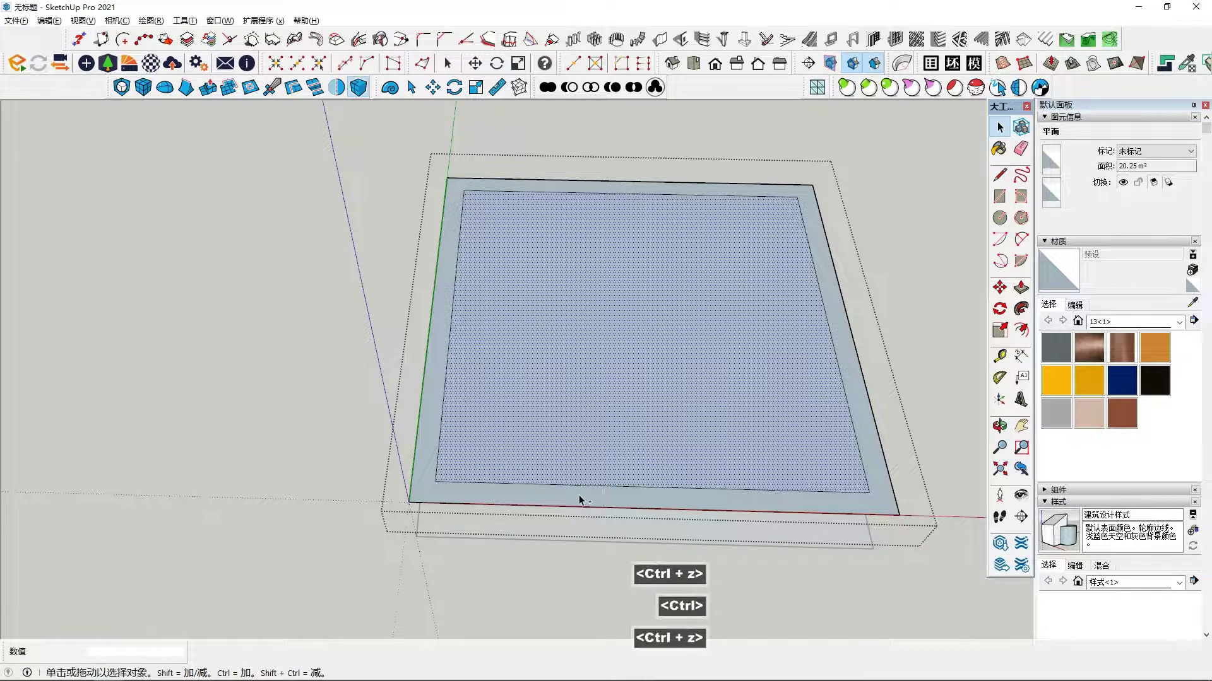
pyautogui.hotkey('ctrl', 'y')
# Step: Mirror the short 250 mm border line along the red axis about the midpoint of the square's far edge
pyautogui.click(602, 497)
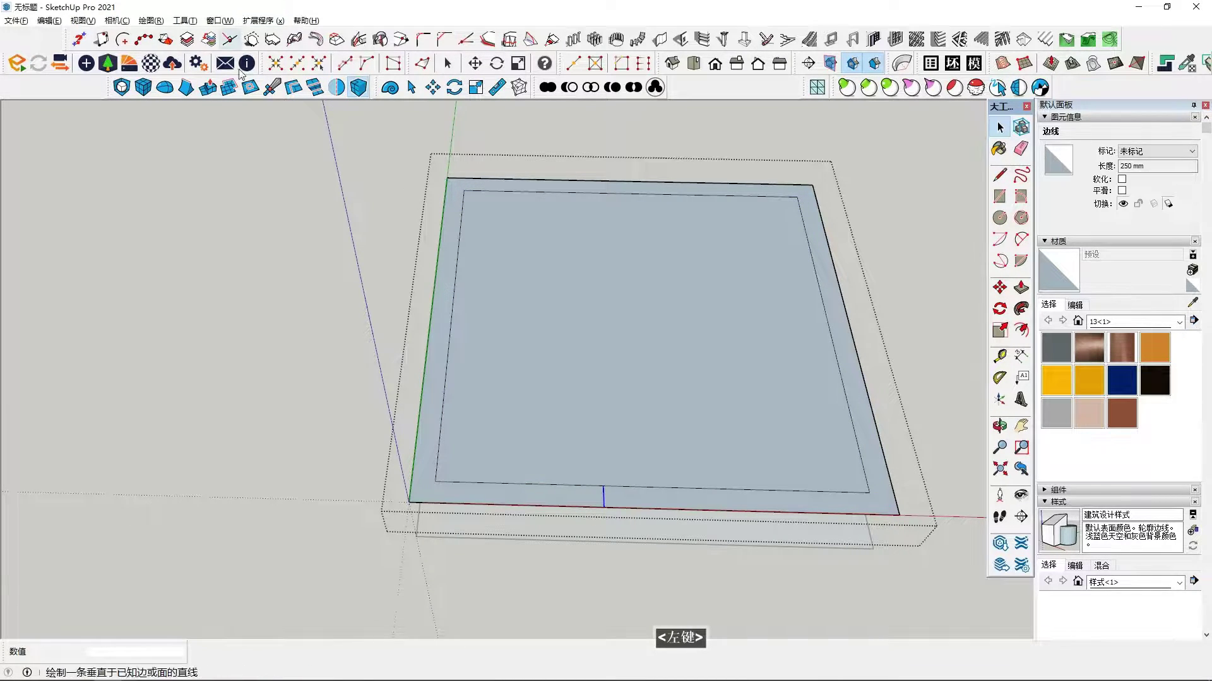
pyautogui.click(336, 92)
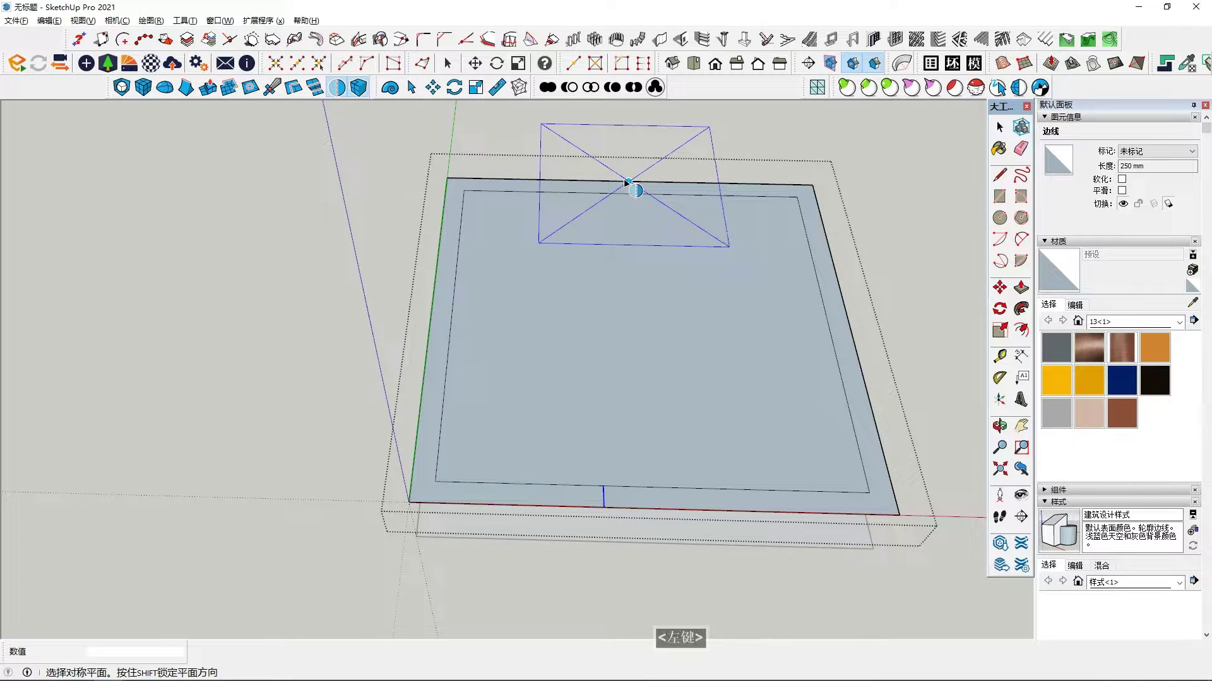
pyautogui.press('Left')
pyautogui.press('Right')
pyautogui.click(633, 182)
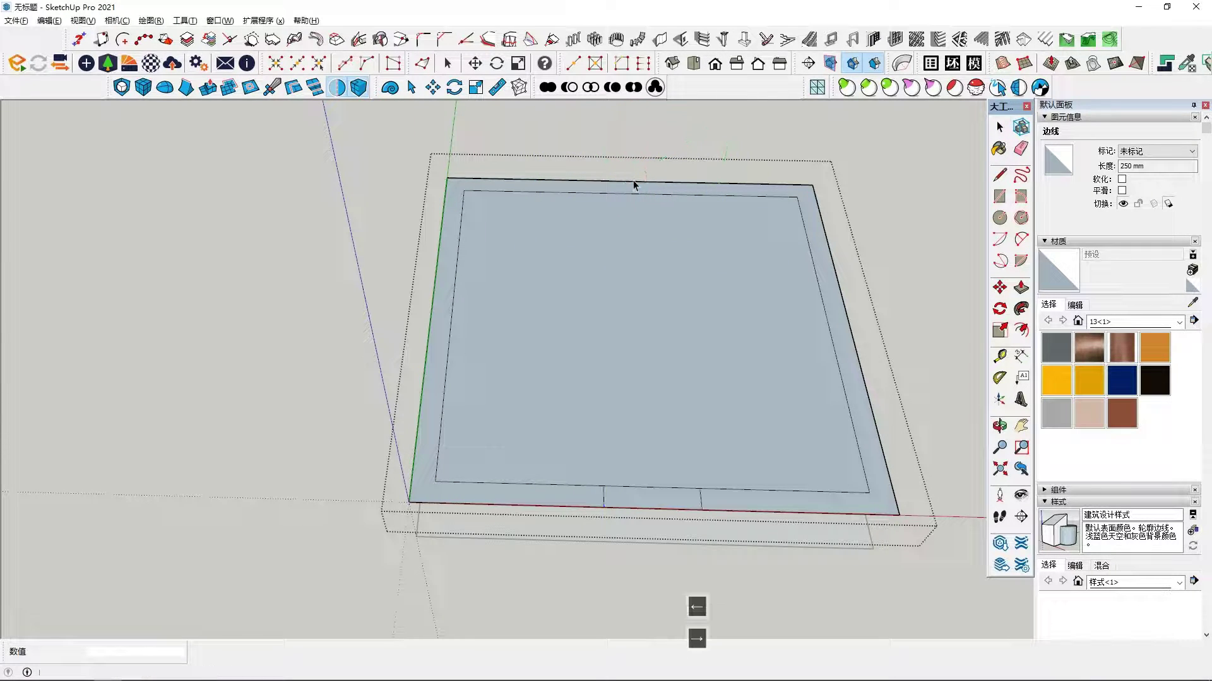
pyautogui.scroll(-2, 665, 354)
pyautogui.moveTo(665, 354); pyautogui.dragTo(663, 309, button='middle')
pyautogui.press('space')
# Step: Mirror the border rectangle between the two short lines to the opposite side, along the green axis about the side edge's midpoint
pyautogui.moveTo(546, 419); pyautogui.dragTo(609, 481, button='middle')
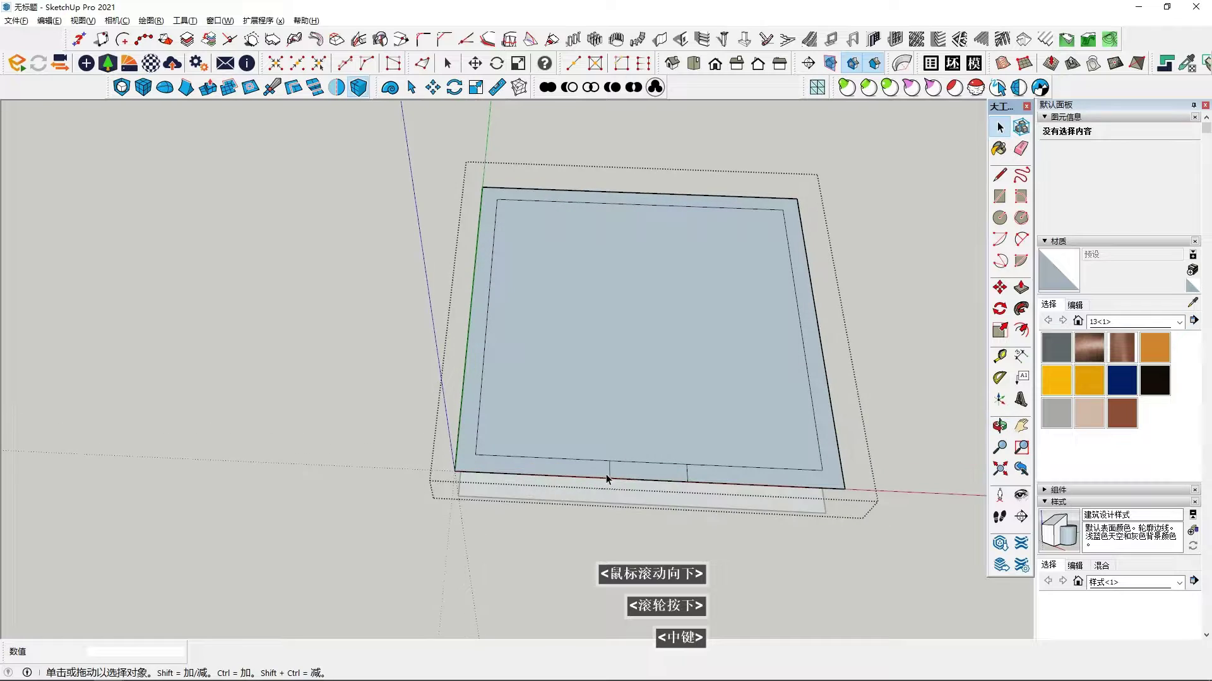
pyautogui.doubleClick(616, 474)
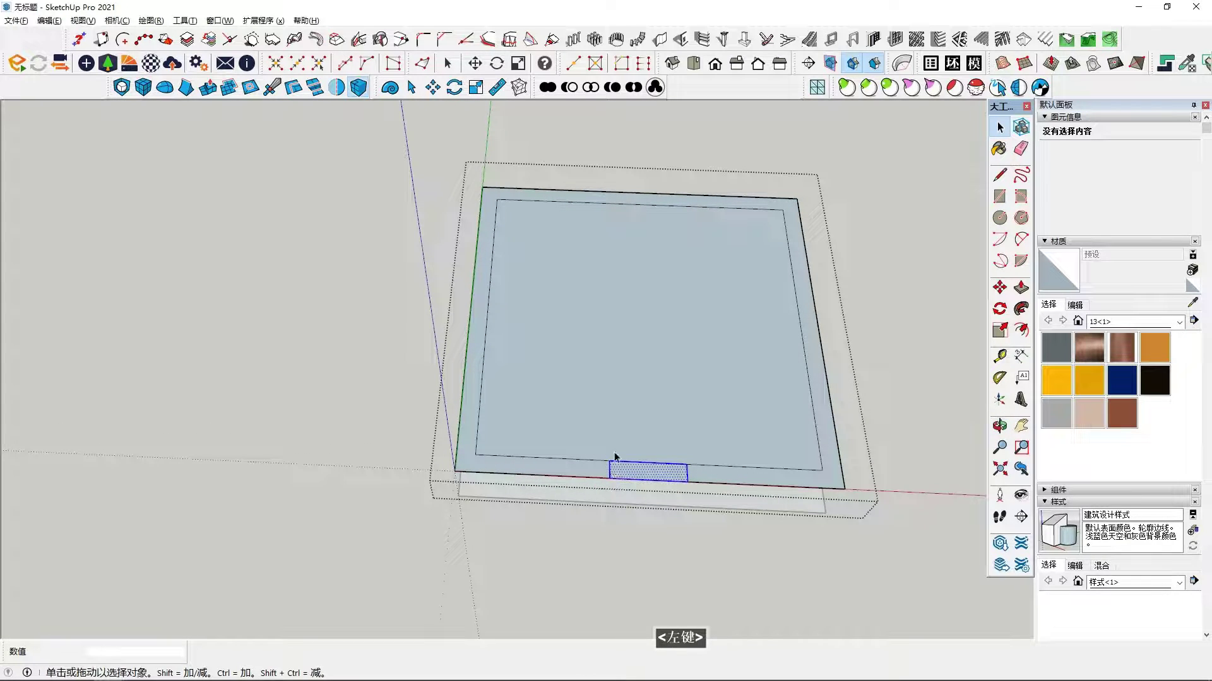
pyautogui.click(343, 95)
pyautogui.moveTo(605, 185); pyautogui.dragTo(744, 158, button='middle')
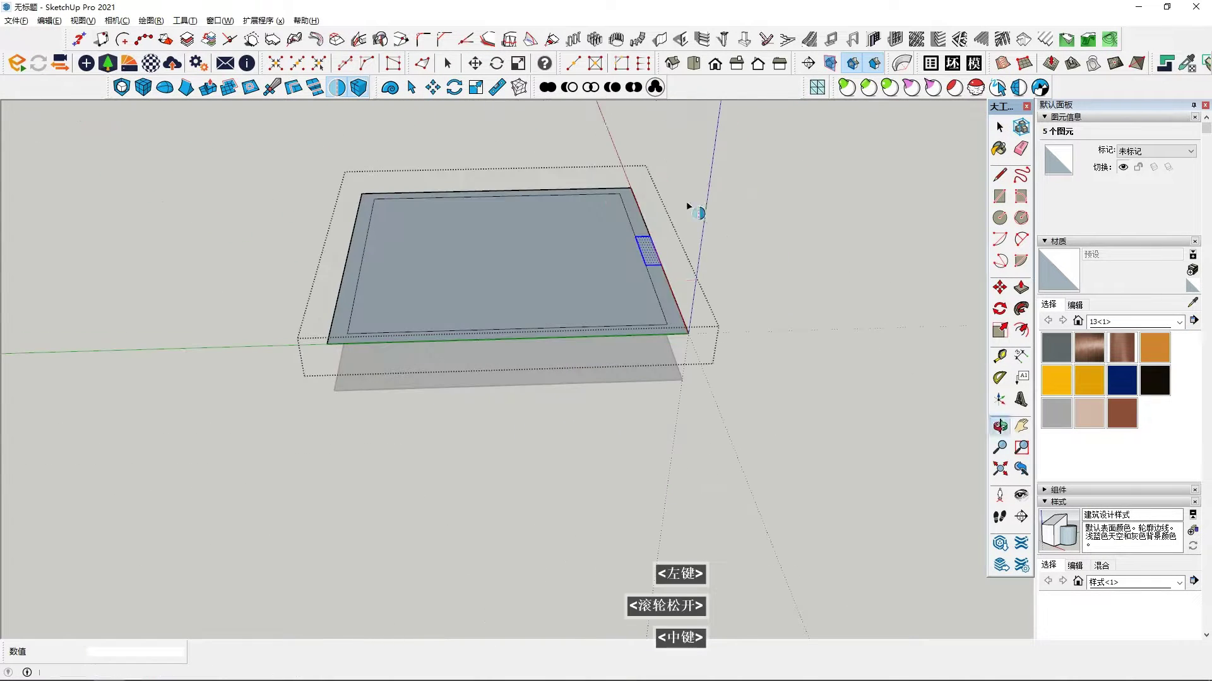
pyautogui.press('Left')
pyautogui.click(510, 341)
pyautogui.moveTo(271, 385); pyautogui.dragTo(19, 451, button='middle')
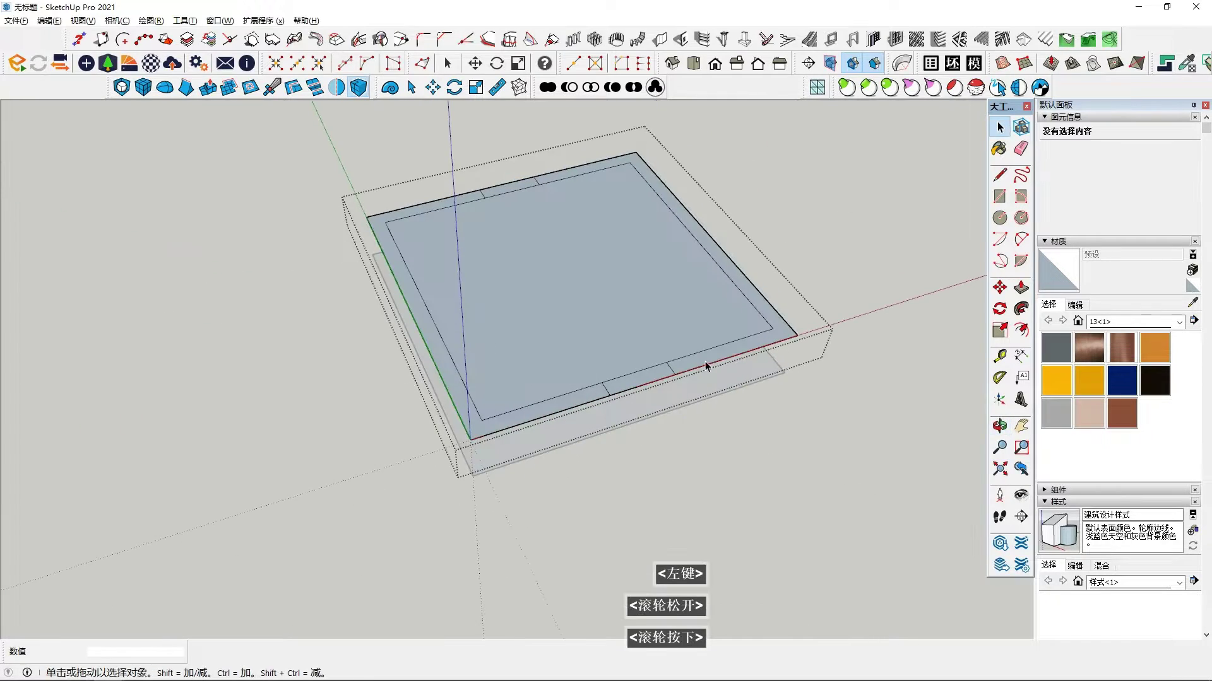
pyautogui.scroll(3, 704, 365)
pyautogui.moveTo(703, 364); pyautogui.dragTo(620, 376, button='middle')
pyautogui.hotkey('shift', 'F6')
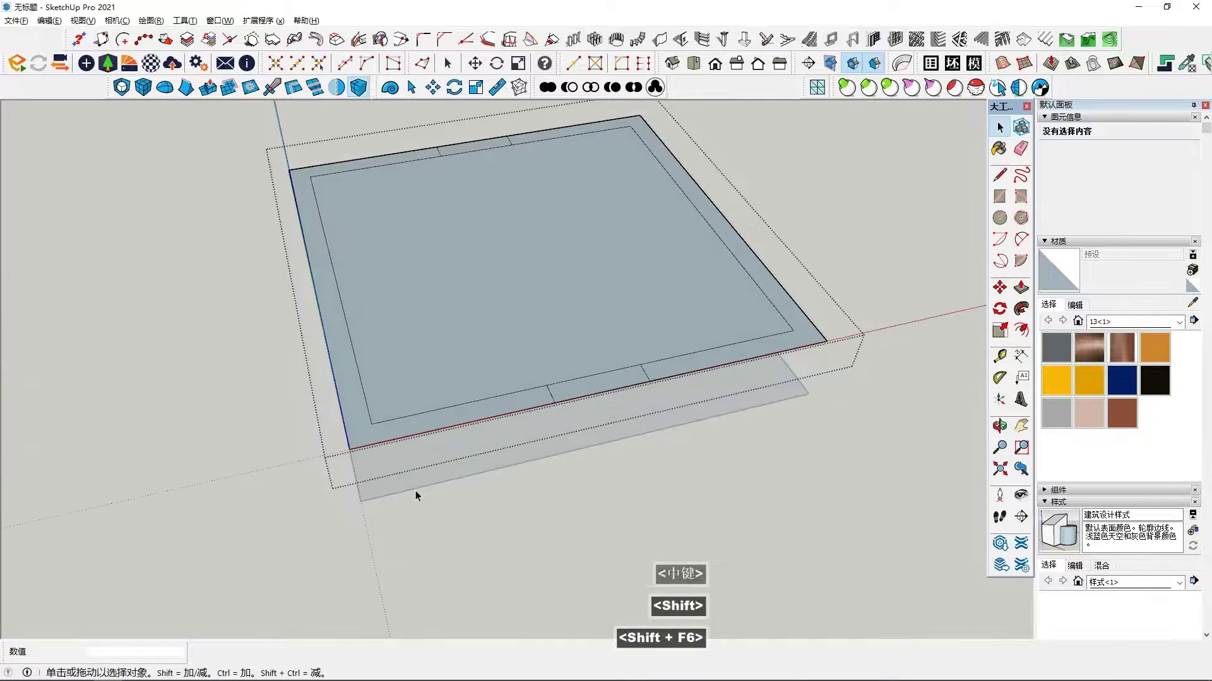
# Step: Select the small border rectangle on the red-axis side together with its bounding edges
pyautogui.scroll(-3, 568, 442)
pyautogui.moveTo(599, 423); pyautogui.dragTo(653, 520, button='middle')
pyautogui.doubleClick(523, 463)
pyautogui.moveTo(653, 521); pyautogui.dragTo(877, 442, button='middle')
pyautogui.scroll(-5, 541, 441)
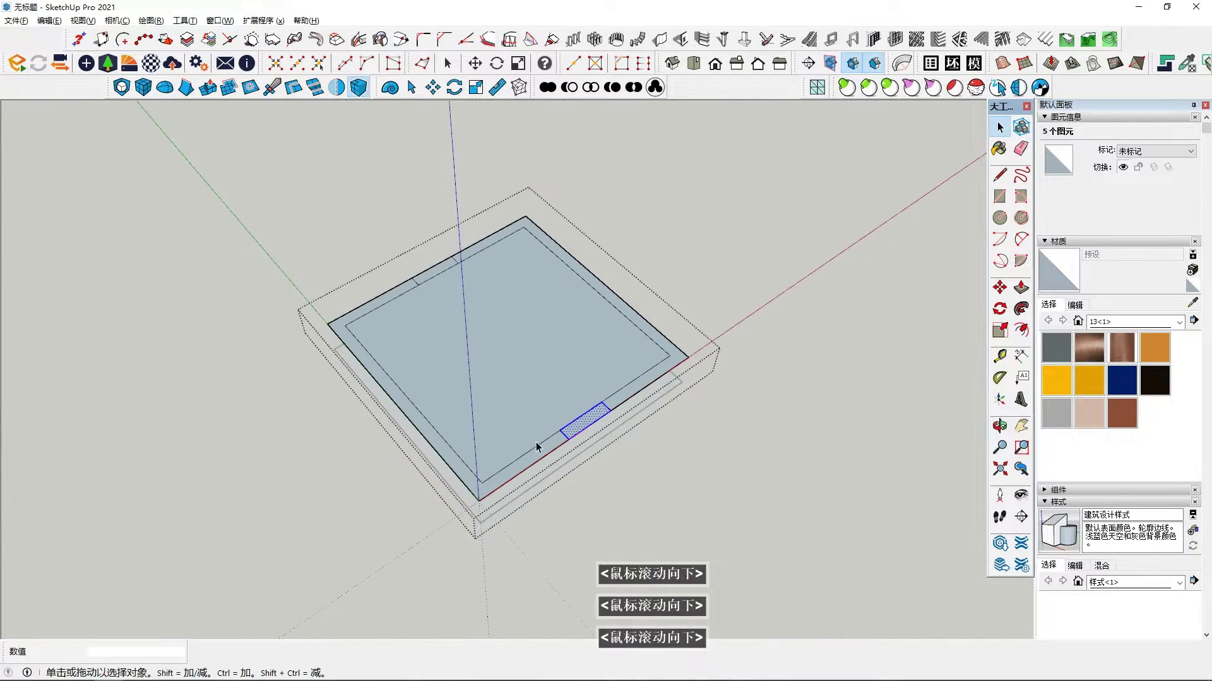
pyautogui.moveTo(505, 473); pyautogui.dragTo(391, 159, button='middle')
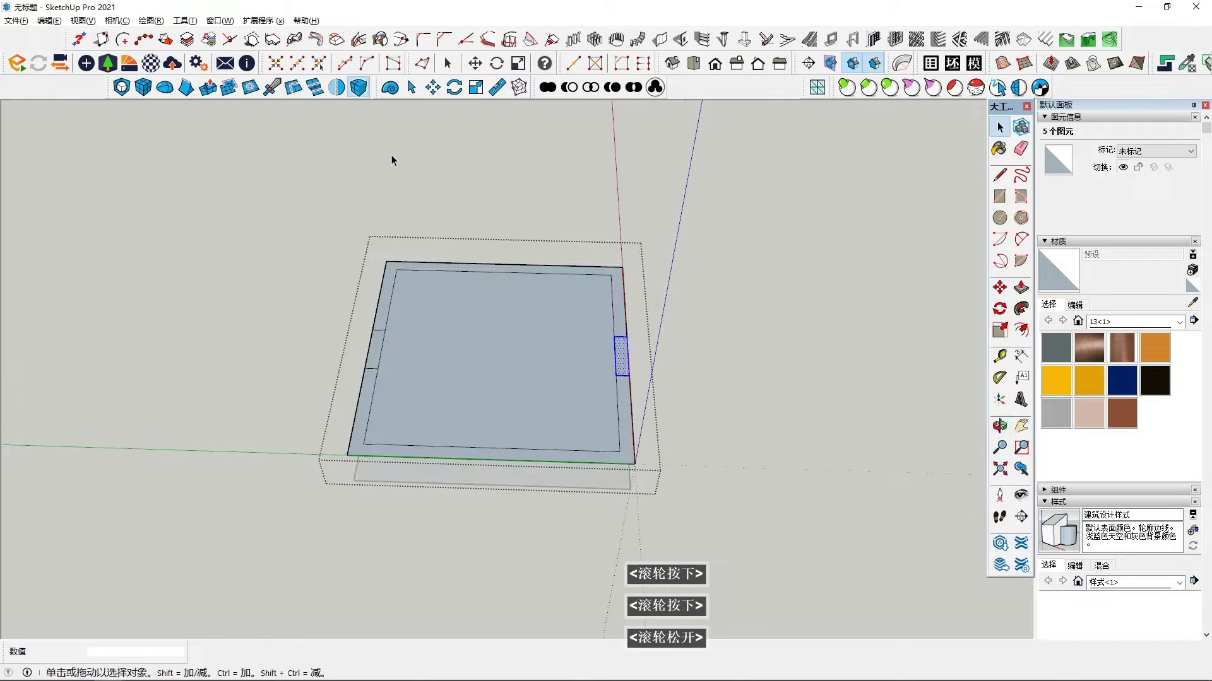
pyautogui.click(999, 308)
pyautogui.moveTo(637, 446); pyautogui.dragTo(632, 481, button='middle')
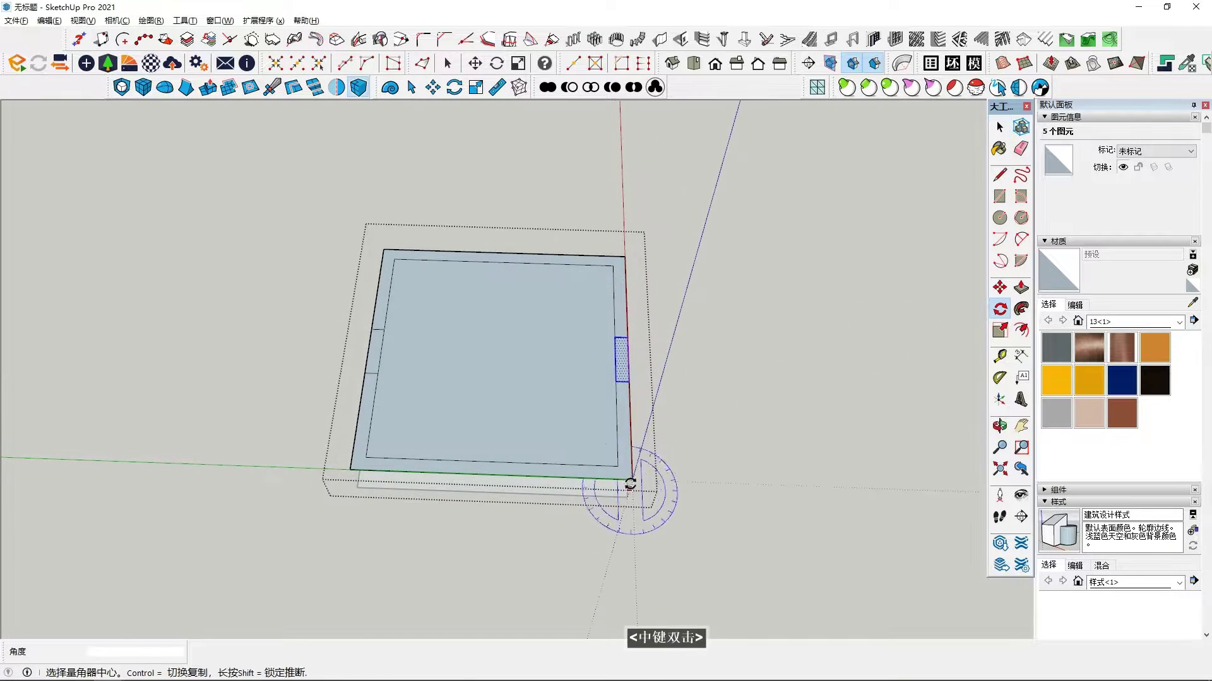
pyautogui.click(632, 481)
pyautogui.click(627, 336)
pyautogui.press('ctrl')
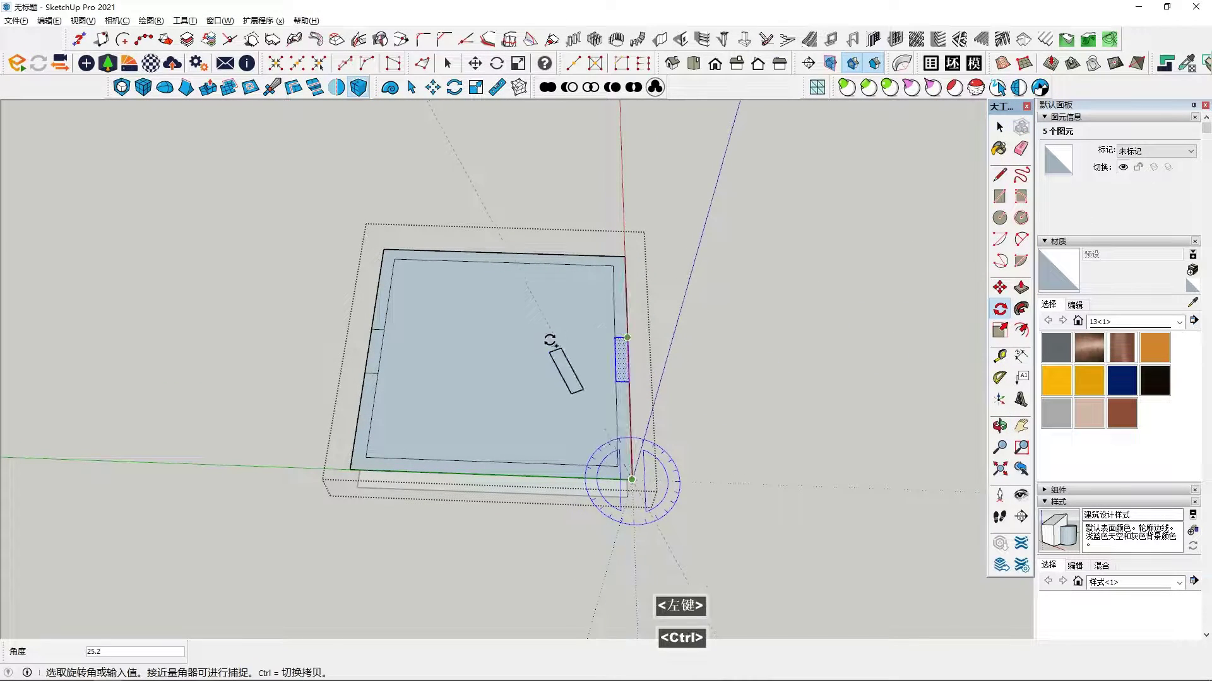
pyautogui.scroll(2, 398, 505)
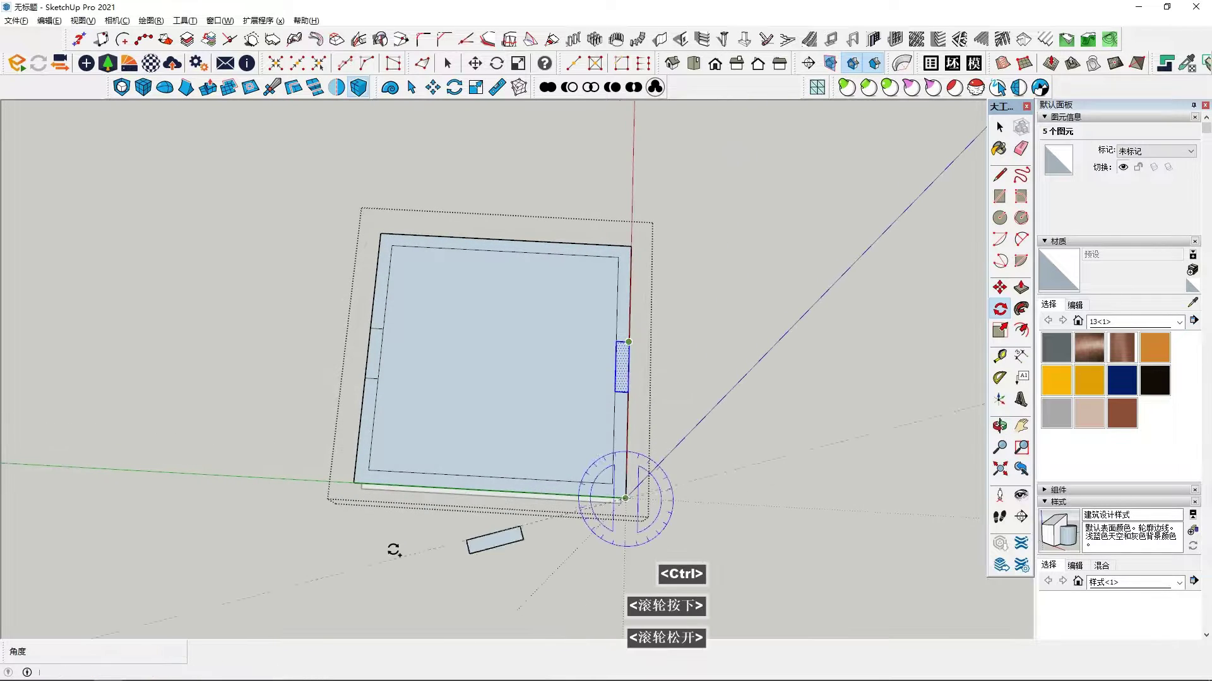
pyautogui.scroll(1, 376, 487)
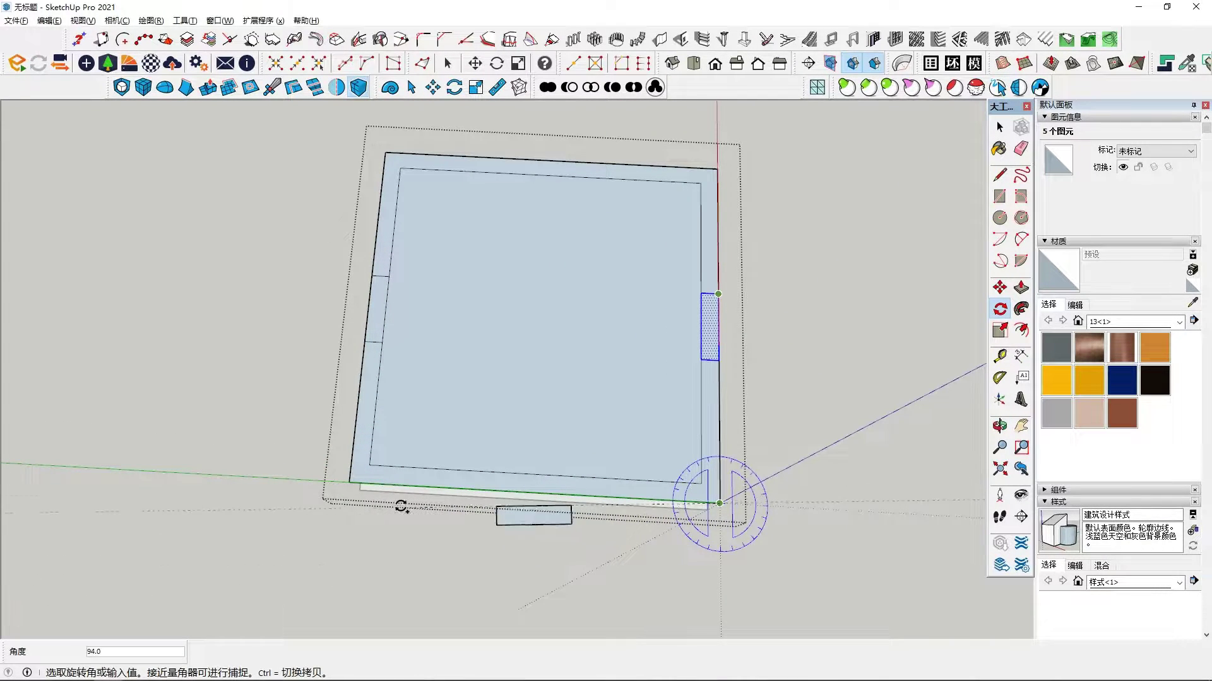
pyautogui.press('Escape')
pyautogui.press('space')
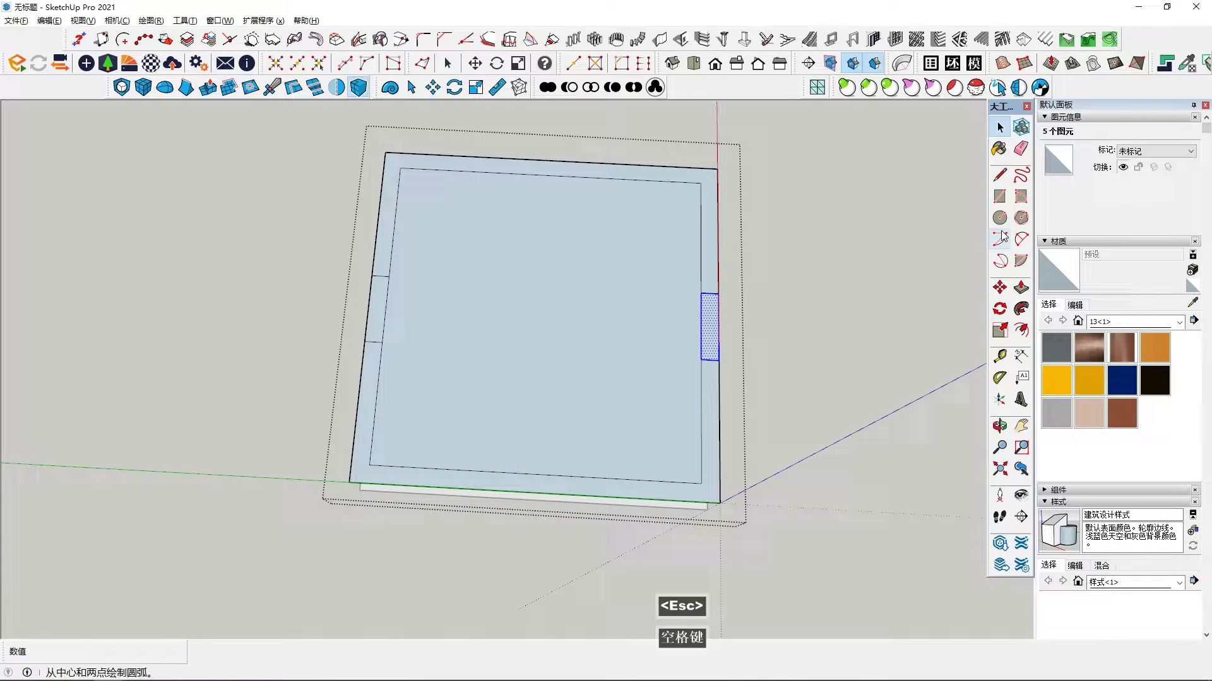
# Step: Copy the selected border rectangle about 4050 mm away, to the empty area outside the square's green-axis edge
pyautogui.click(1000, 288)
pyautogui.moveTo(726, 326); pyautogui.dragTo(672, 321, button='middle')
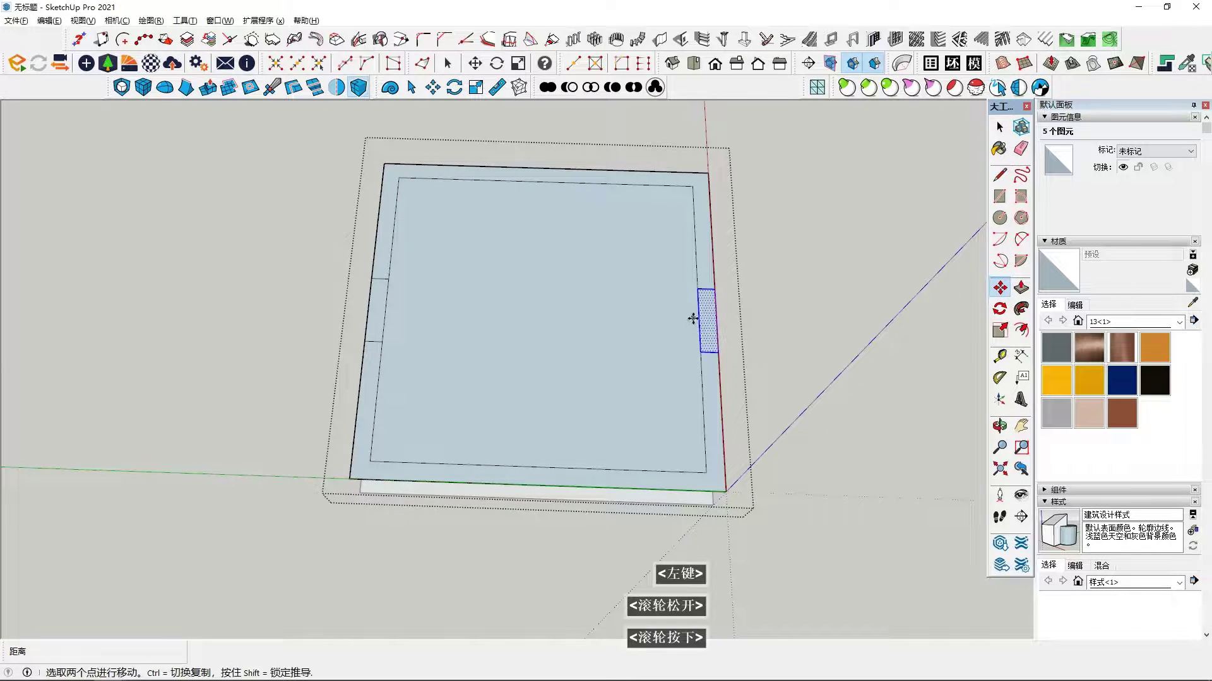
pyautogui.keyDown('ctrl'); pyautogui.click(699, 321); pyautogui.keyUp('ctrl')
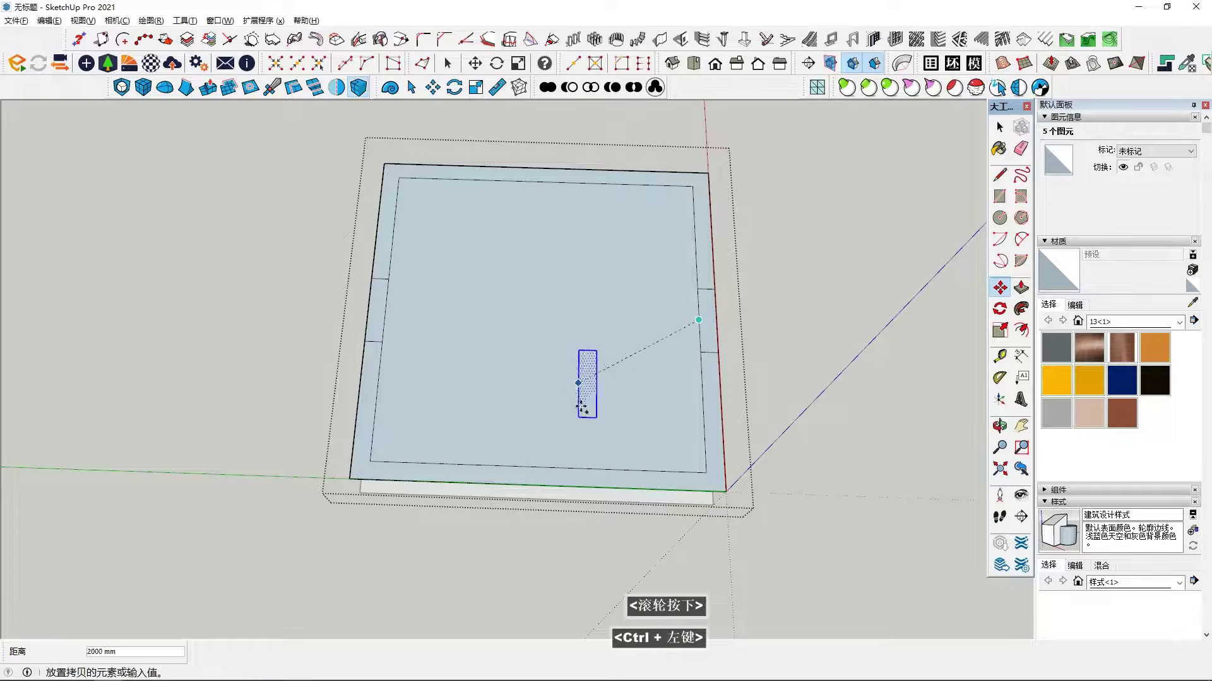
pyautogui.keyDown('shift'); pyautogui.moveTo(577, 387); pyautogui.dragTo(702, 464, button='middle'); pyautogui.keyUp('shift')
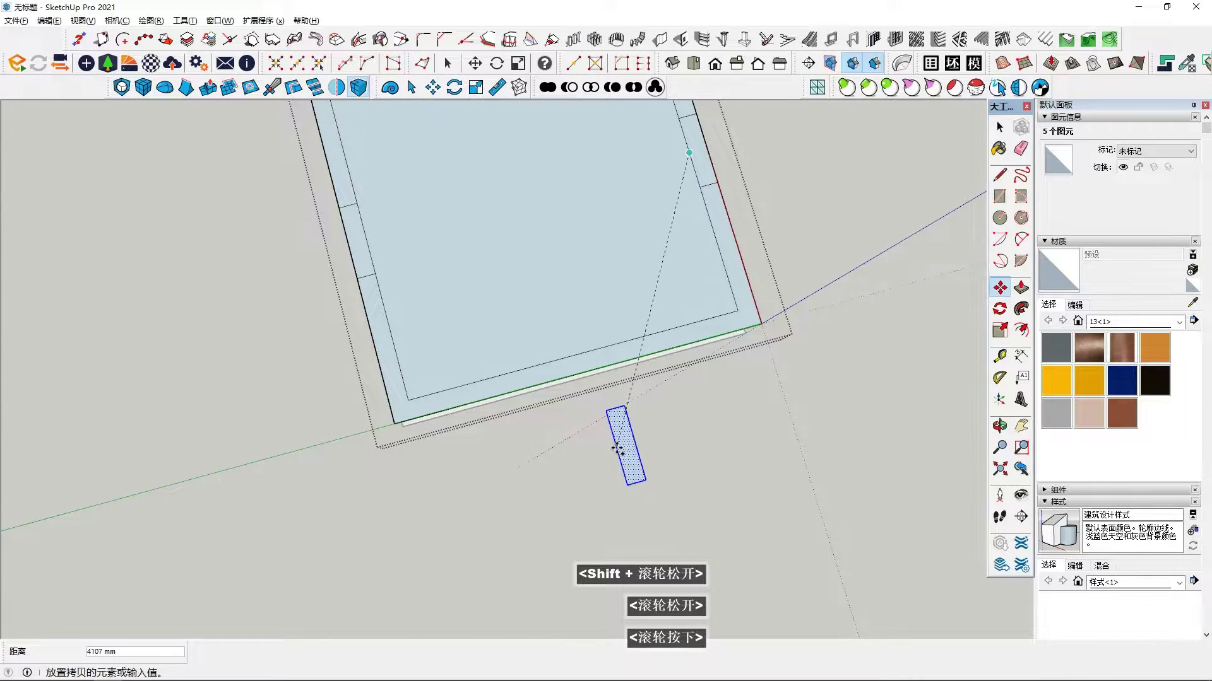
pyautogui.click(584, 445)
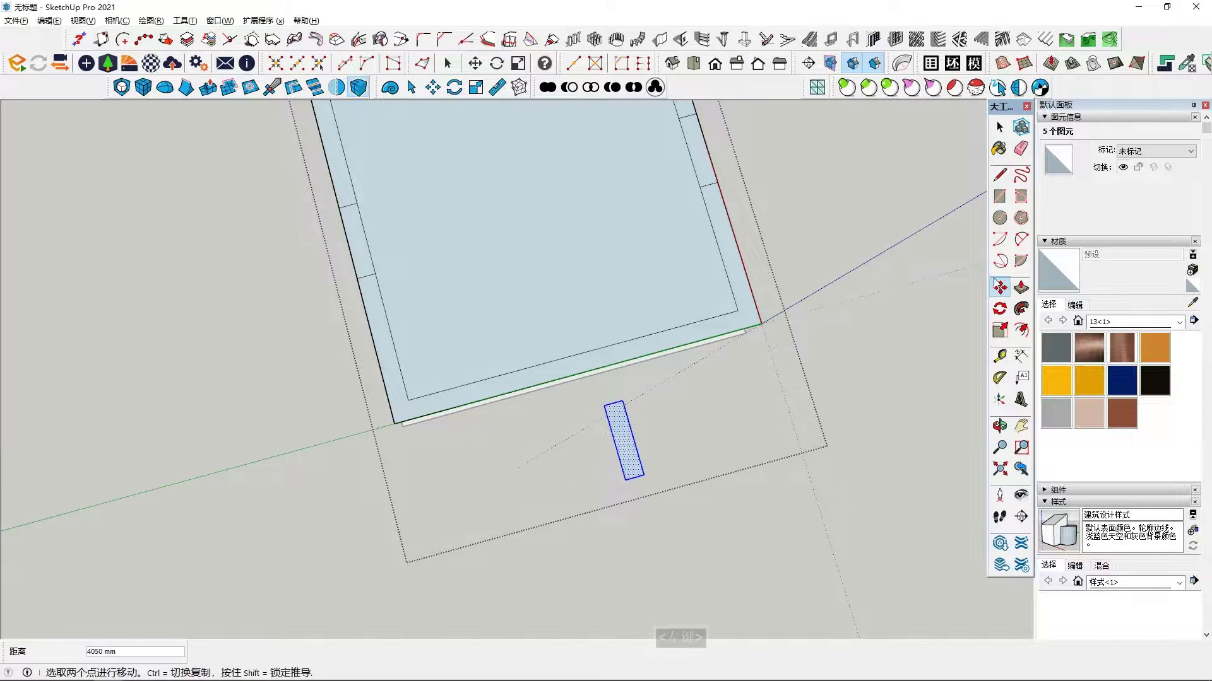
# Step: Rotate the copied rectangle 90 degrees about its centre so it lies parallel to the green-axis edge
pyautogui.click(999, 308)
pyautogui.doubleClick(620, 442)
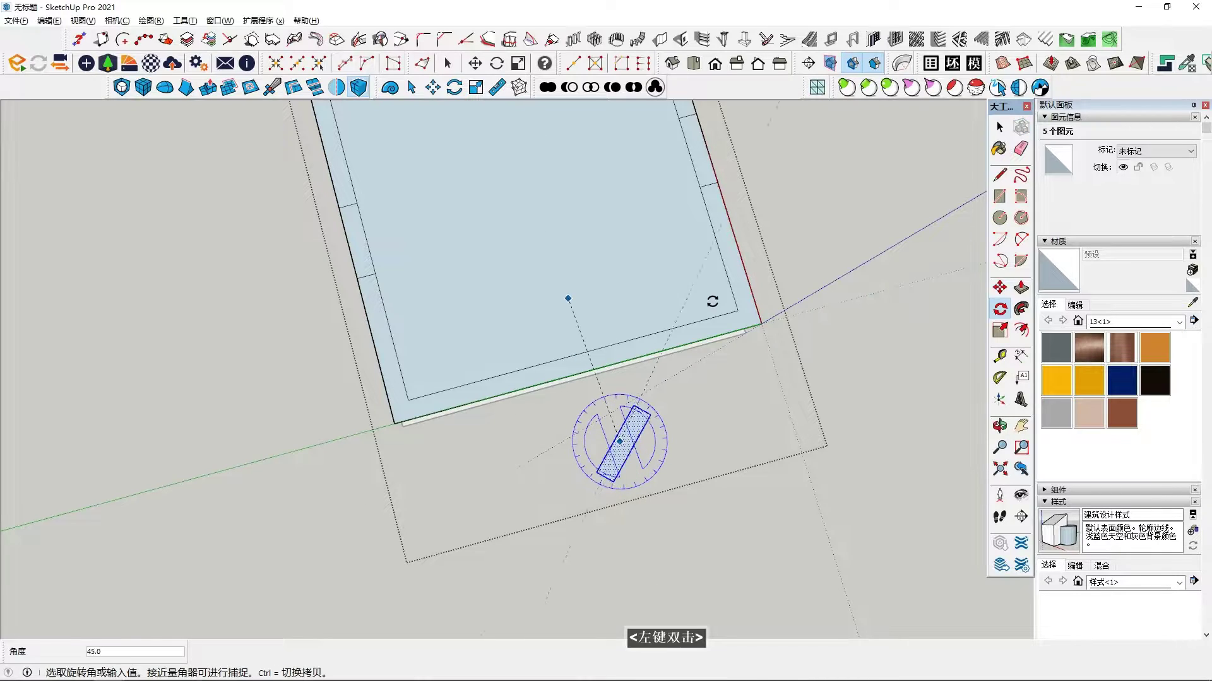
pyautogui.moveTo(768, 400); pyautogui.dragTo(608, 419, button='middle')
pyautogui.hotkey('ctrl', 'z')
pyautogui.click(601, 462)
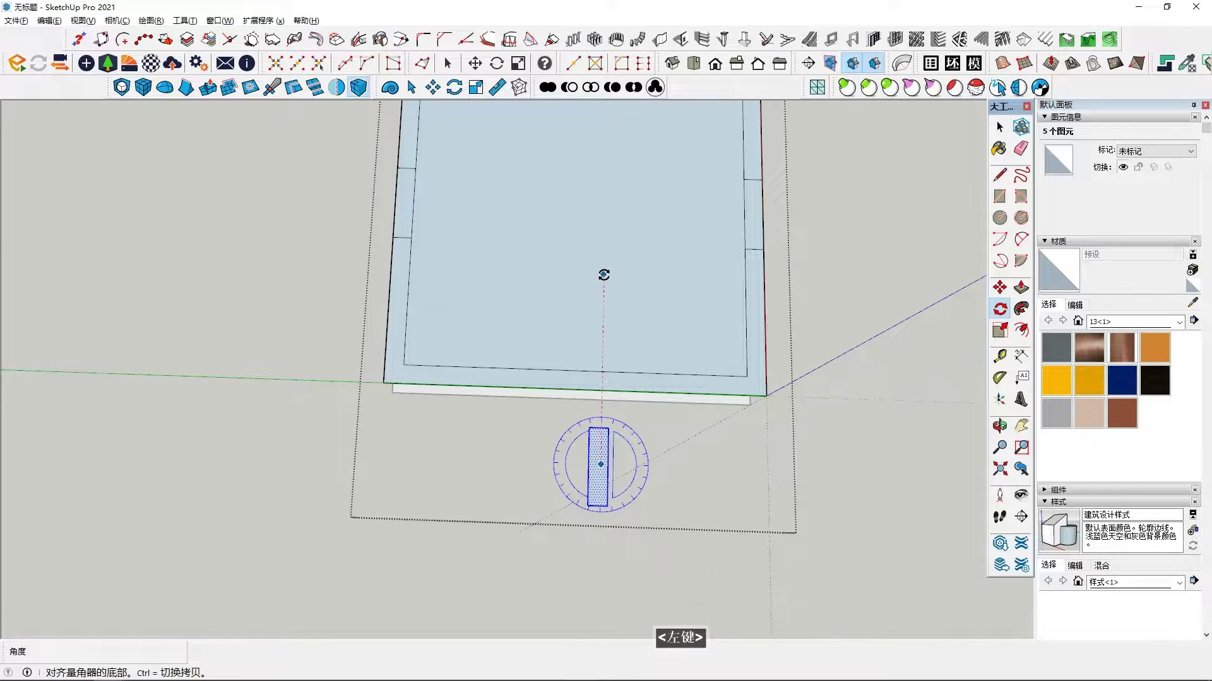
pyautogui.click(603, 273)
pyautogui.click(763, 472)
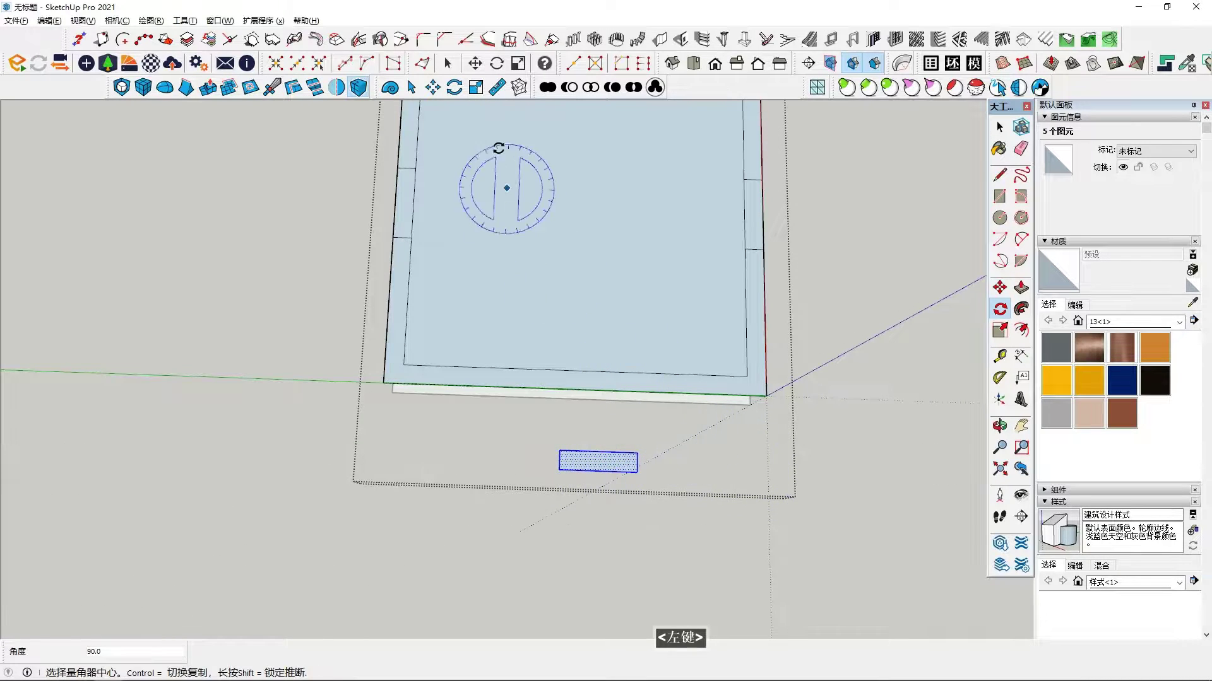
# Step: Move the rotated rectangle by its edge midpoint onto the border's inner edge on the green-axis side
pyautogui.click(1000, 288)
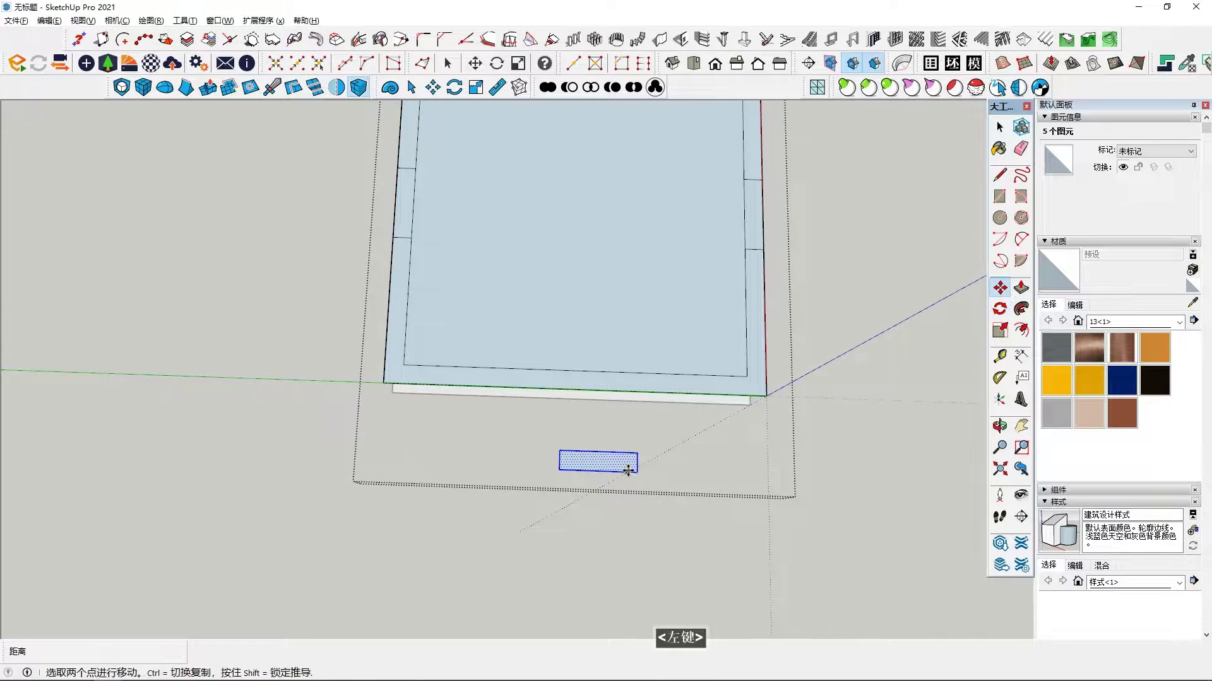
pyautogui.click(599, 452)
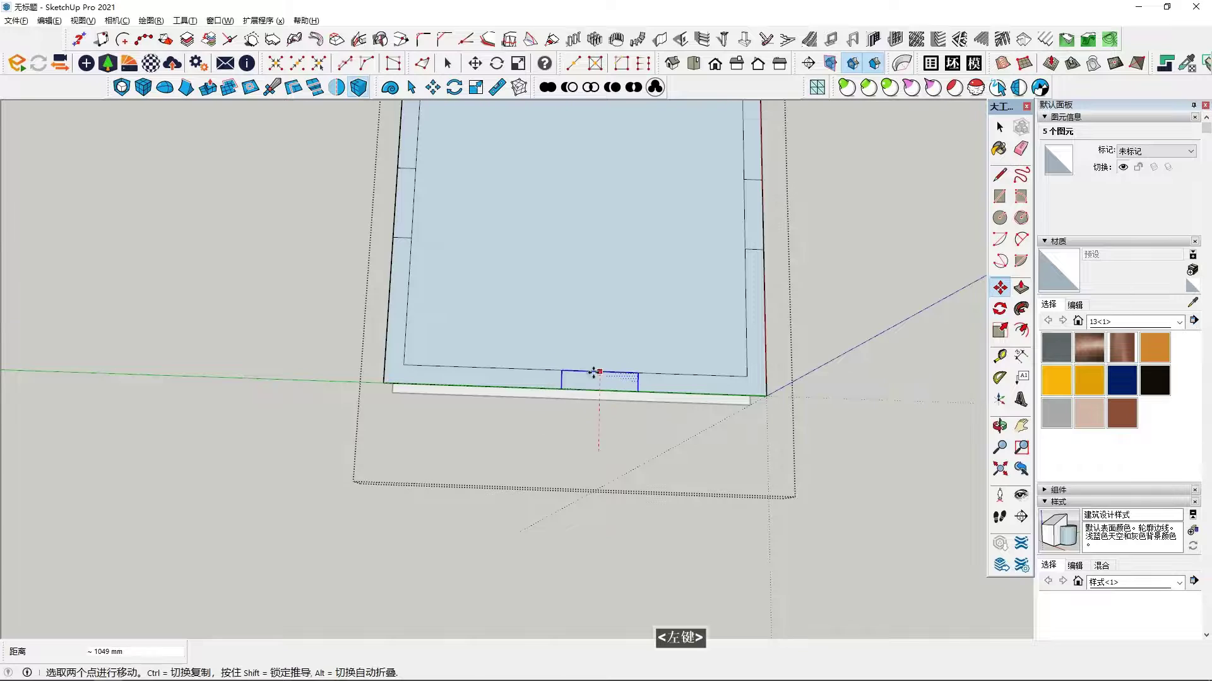
pyautogui.press('space')
# Step: Mirror the green-axis border rectangle to the opposite side, along the red axis about the midpoint of the lower square's edge
pyautogui.moveTo(576, 371); pyautogui.dragTo(495, 333, button='middle')
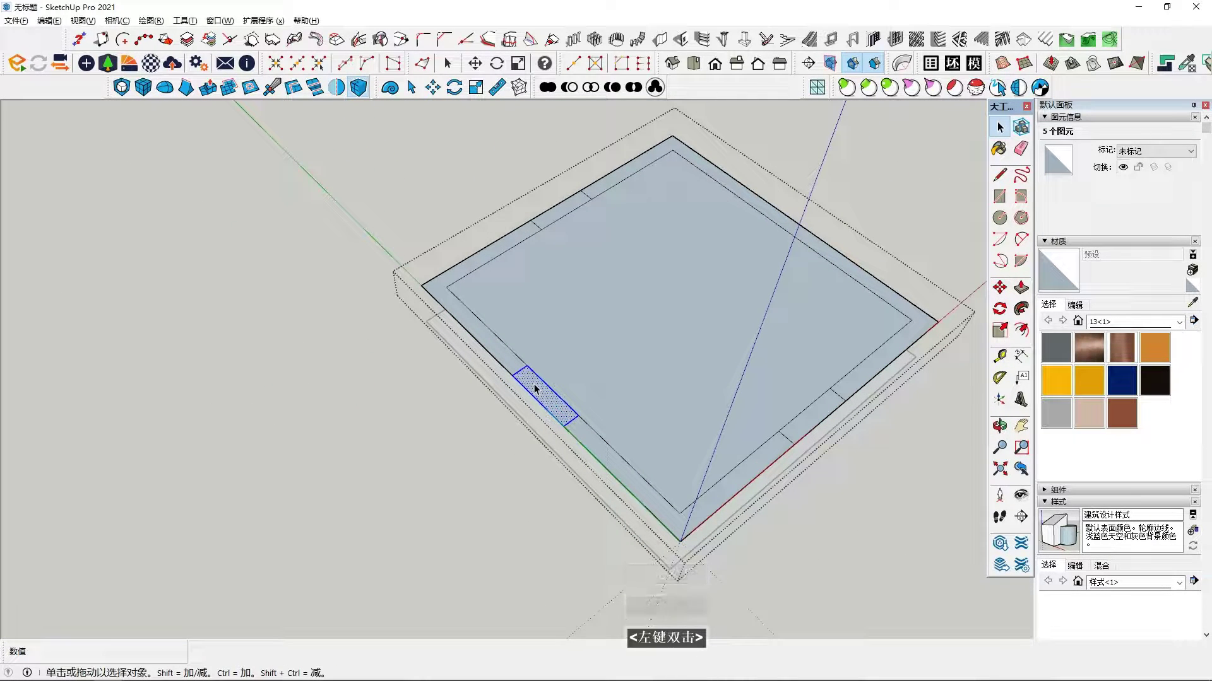
pyautogui.moveTo(576, 386); pyautogui.dragTo(380, 142, button='middle')
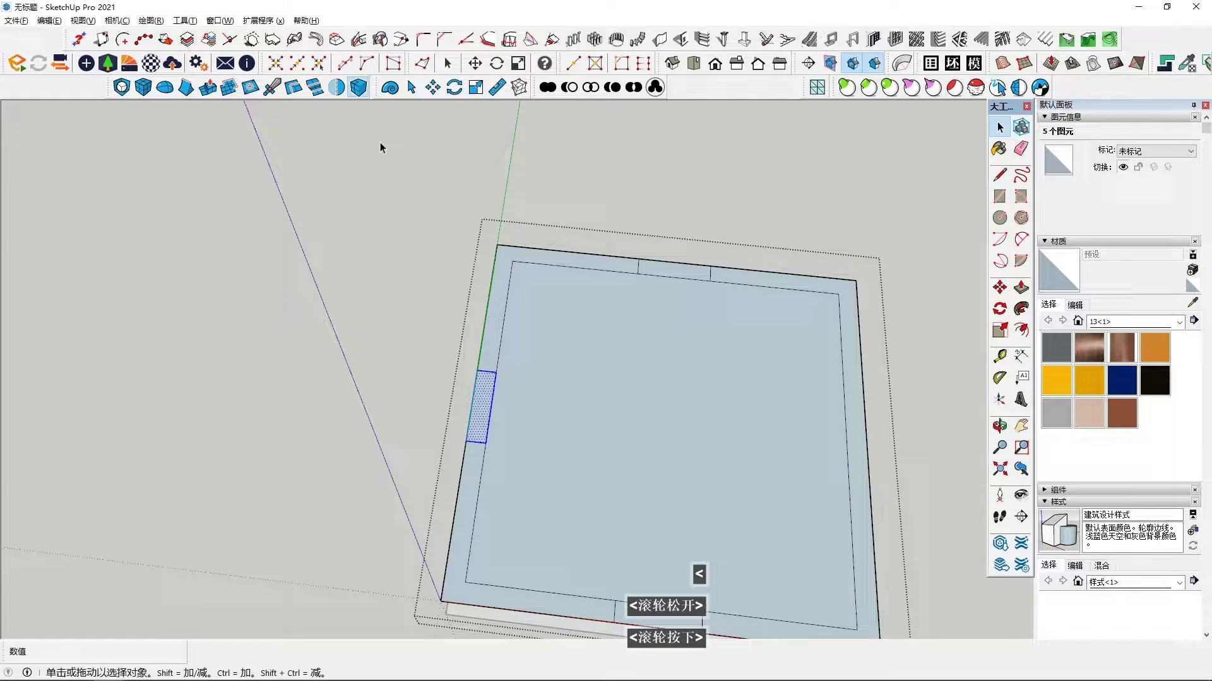
pyautogui.click(336, 87)
pyautogui.moveTo(725, 506); pyautogui.dragTo(705, 565, button='middle')
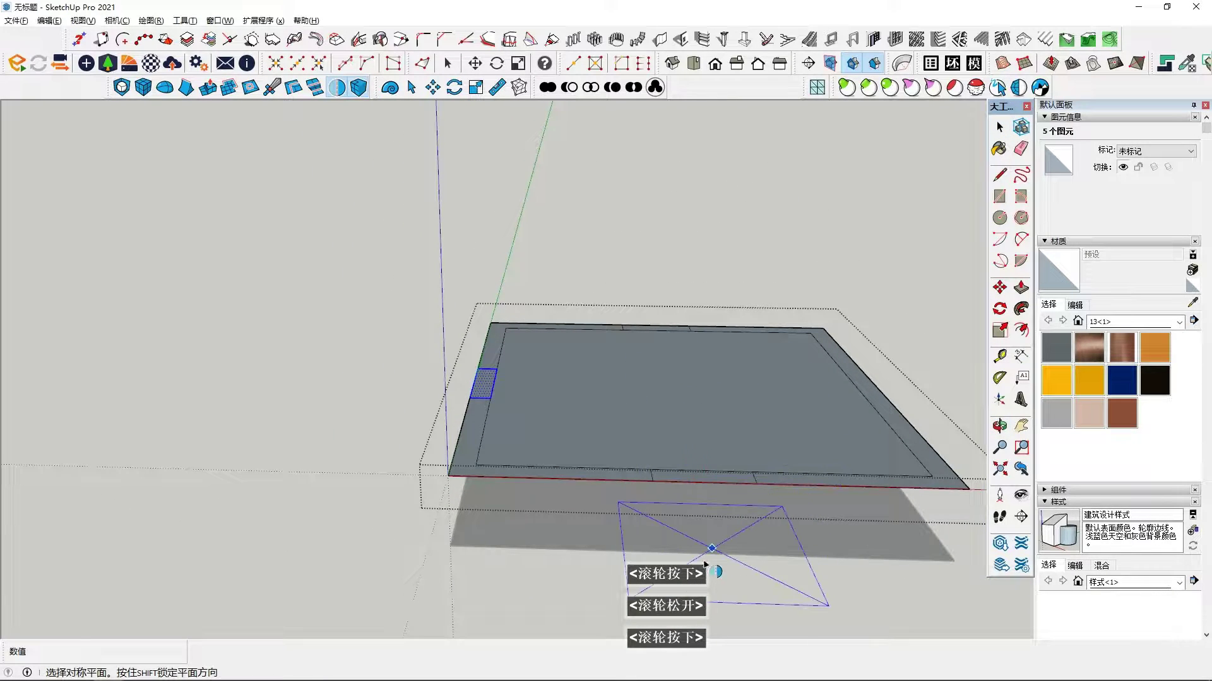
pyautogui.press('Left')
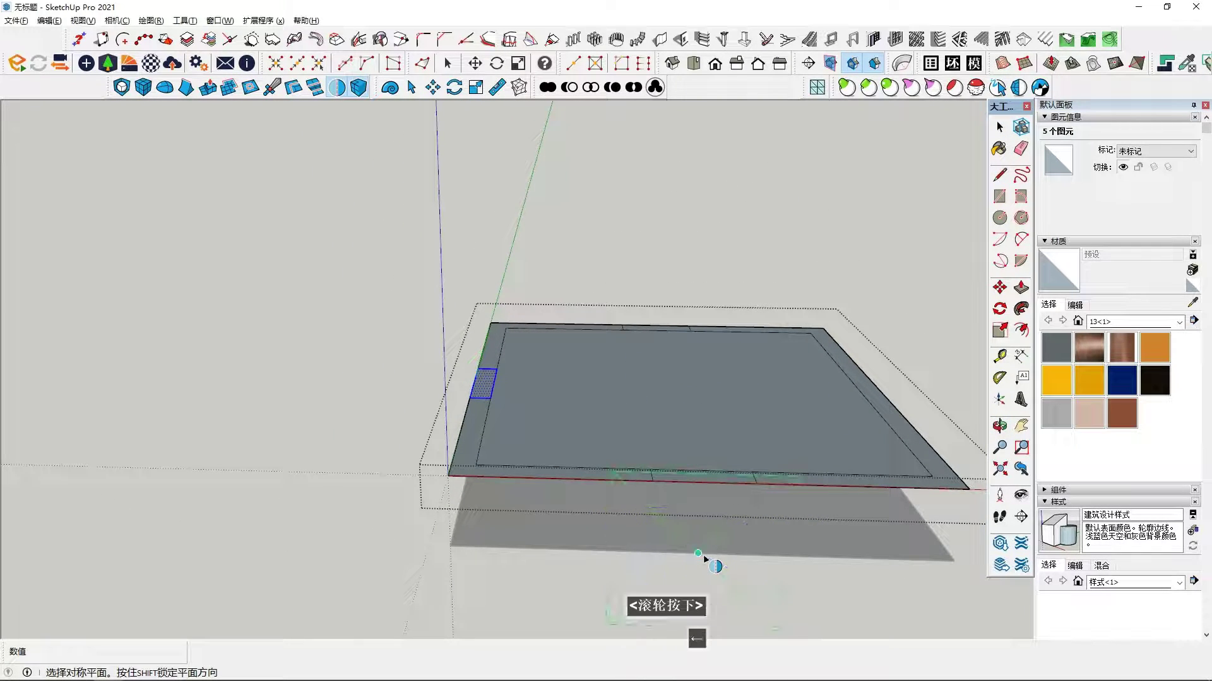
pyautogui.press('Right')
pyautogui.click(704, 556)
pyautogui.scroll(-2, 672, 602)
pyautogui.moveTo(703, 556); pyautogui.dragTo(557, 448, button='middle')
# Step: Delete the green-axis border section's face and the large central face inside the border
pyautogui.click(506, 407)
pyautogui.press('Delete')
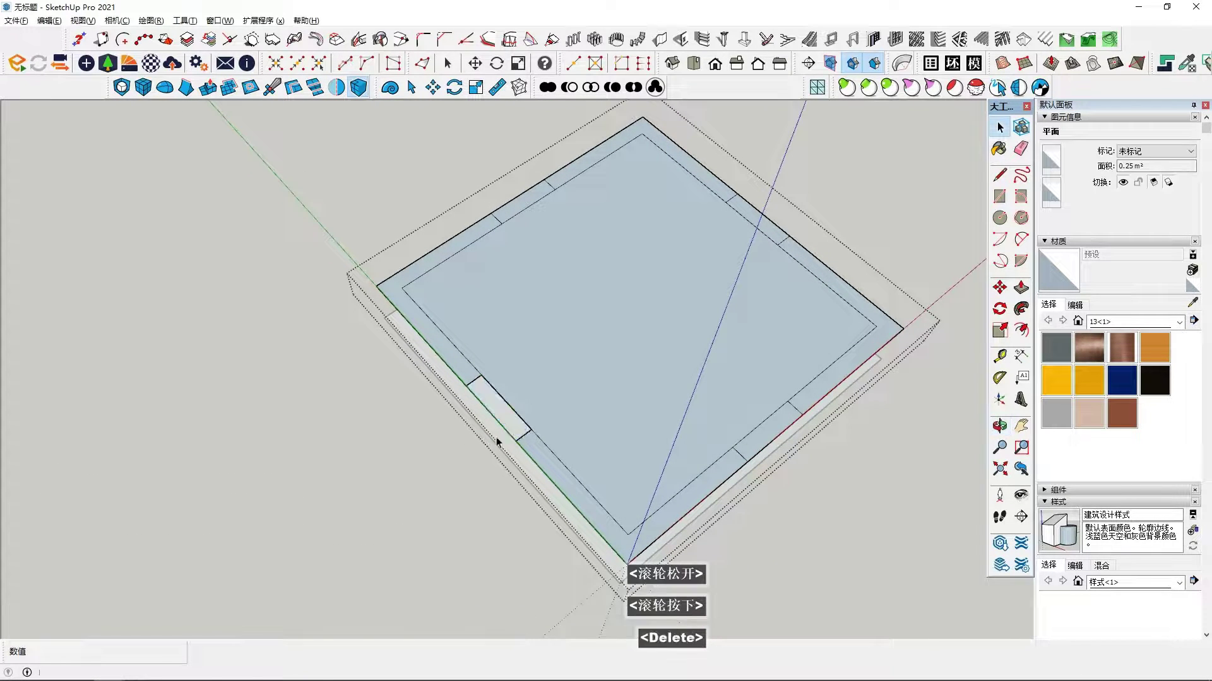
pyautogui.moveTo(578, 337); pyautogui.dragTo(554, 346, button='middle')
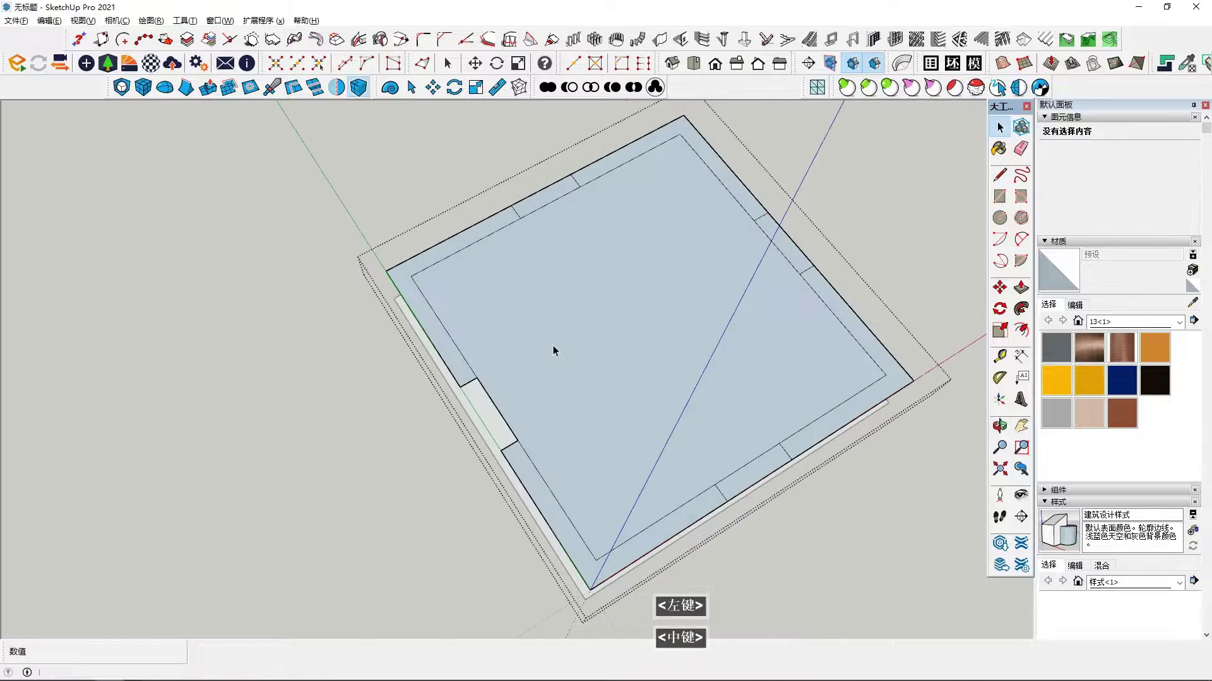
pyautogui.click(561, 346)
pyautogui.press('Delete')
# Step: Delete the other three centred border sections and their leftover edges to open gaps in the border
pyautogui.click(547, 197)
pyautogui.press('Delete')
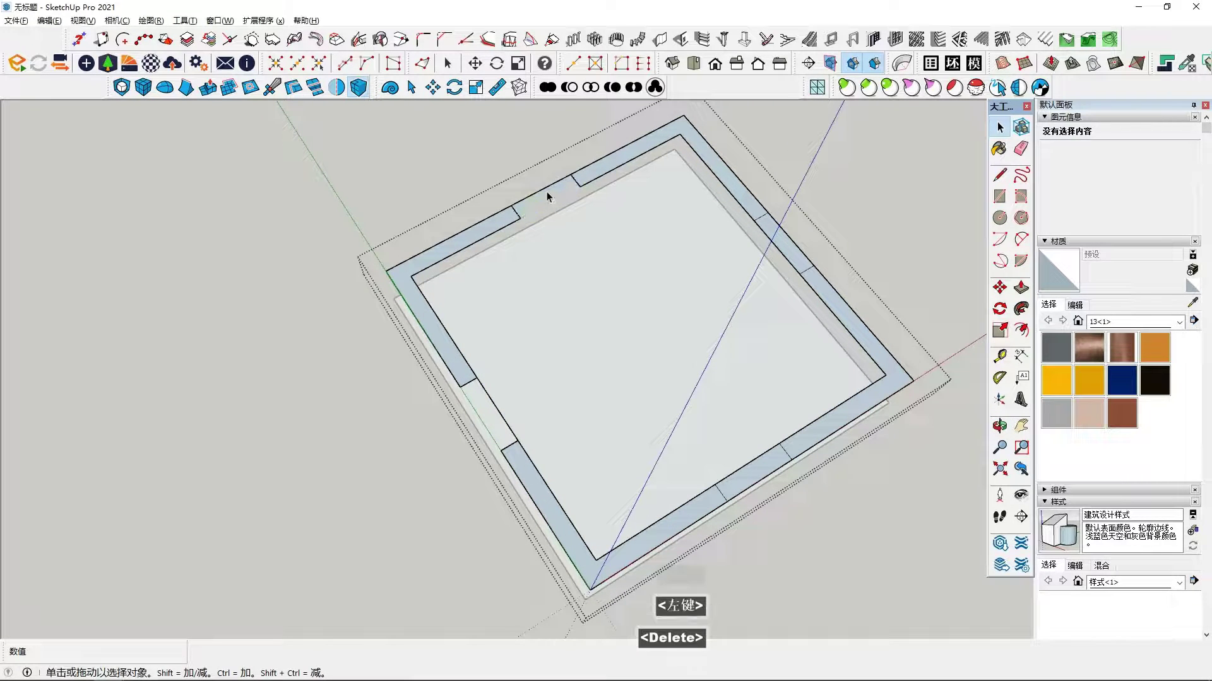
pyautogui.press('Delete')
pyautogui.click(797, 343)
pyautogui.moveTo(797, 344); pyautogui.dragTo(742, 514, button='middle')
pyautogui.click(750, 499)
pyautogui.press('Delete')
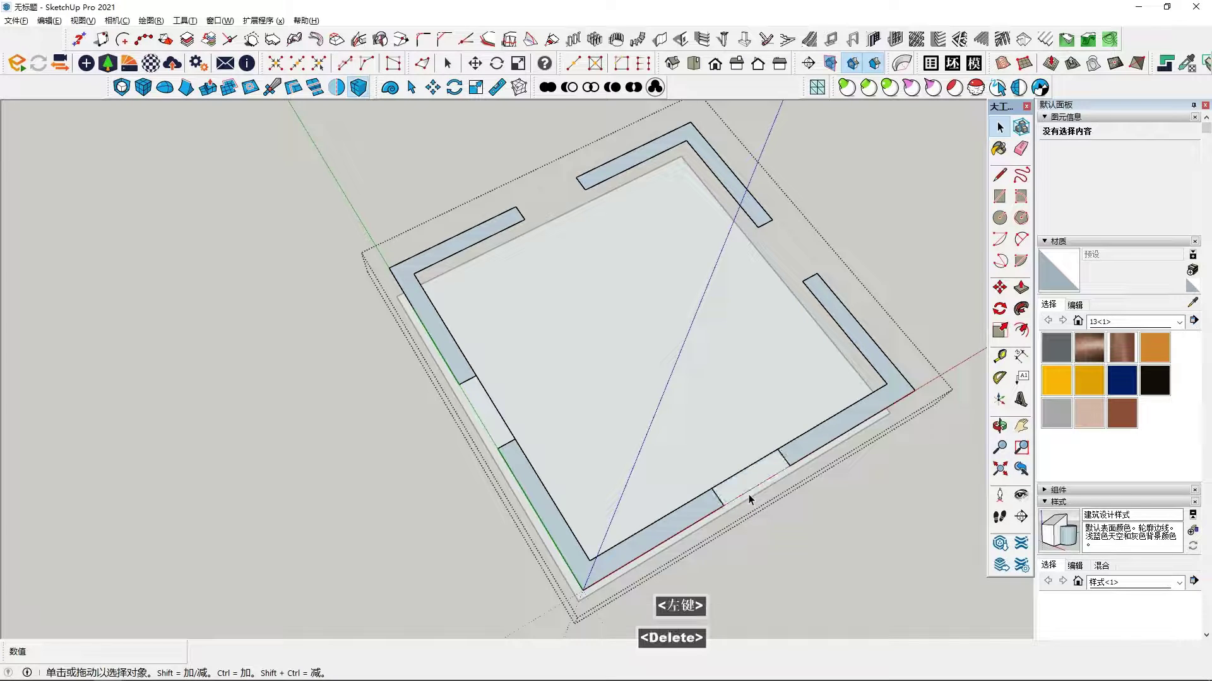
pyautogui.click(742, 471)
pyautogui.press('Delete')
# Step: Try to extrude the L-shaped corner face at the red-axis end by 300 mm, and undo it
pyautogui.scroll(-2, 742, 497)
pyautogui.moveTo(742, 497); pyautogui.dragTo(697, 357, button='middle')
pyautogui.moveTo(667, 414); pyautogui.dragTo(680, 344, button='middle')
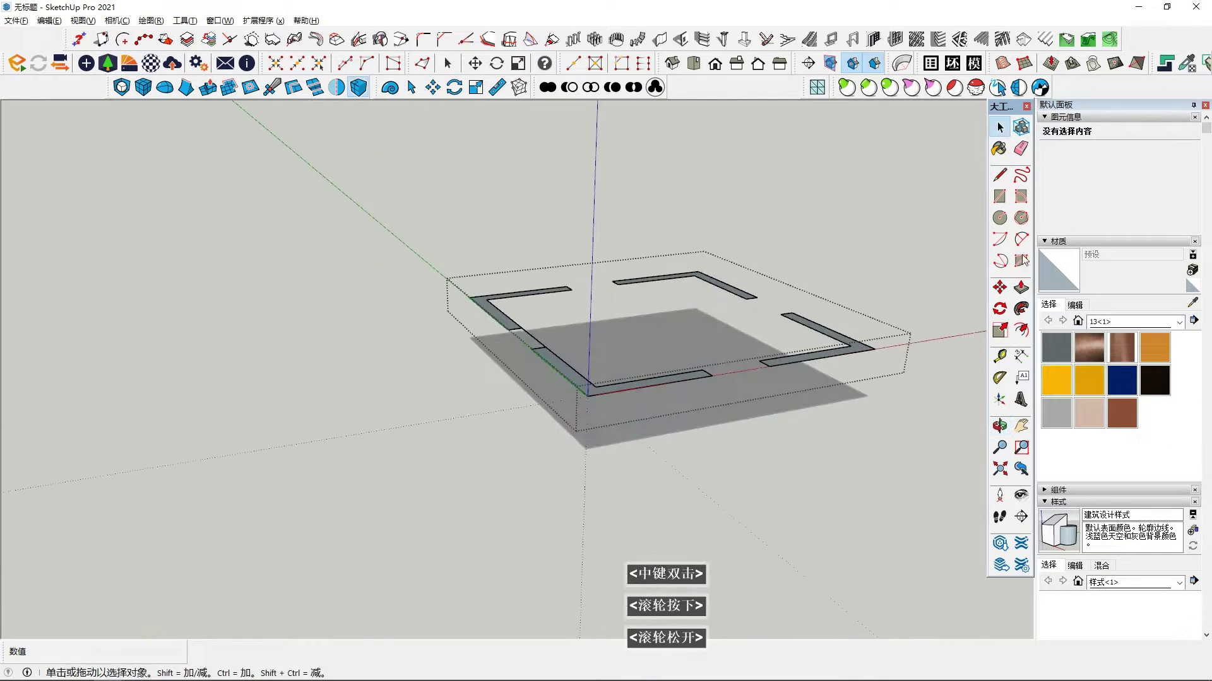
pyautogui.click(1021, 288)
pyautogui.moveTo(867, 357); pyautogui.dragTo(810, 409, button='middle')
pyautogui.click(809, 409)
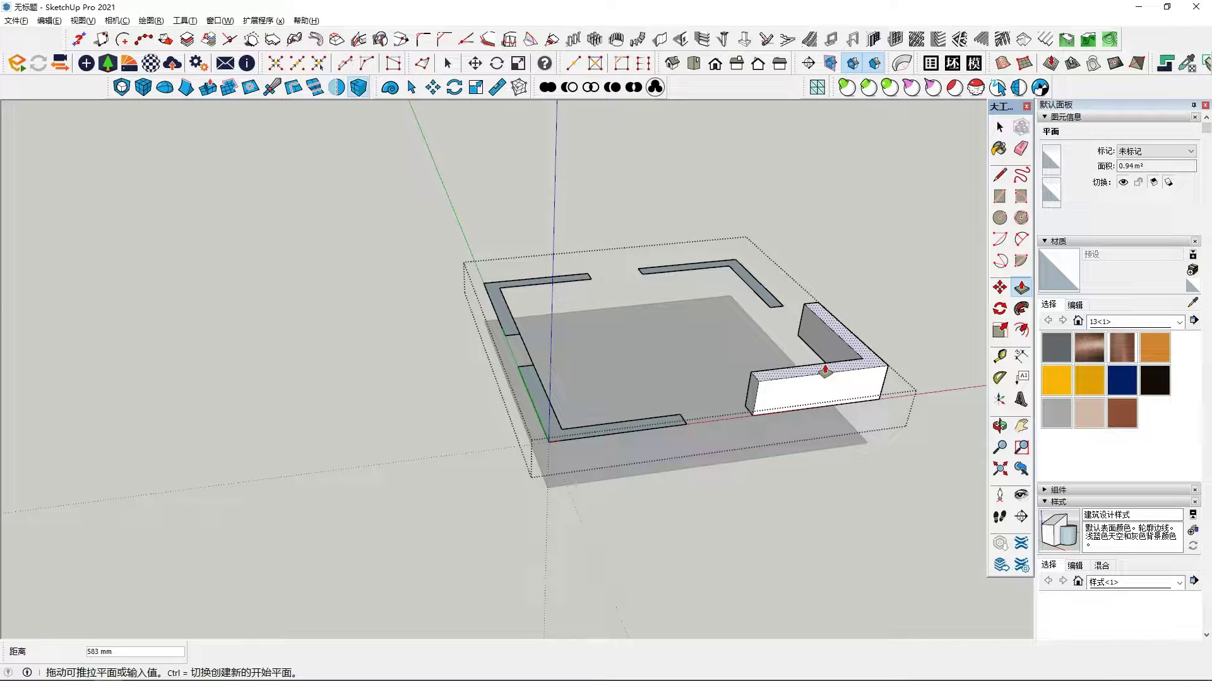
pyautogui.write('300')
pyautogui.press('Return')
pyautogui.moveTo(824, 372); pyautogui.dragTo(861, 398, button='middle')
pyautogui.scroll(1, 776, 292)
pyautogui.hotkey('ctrl', 'z')
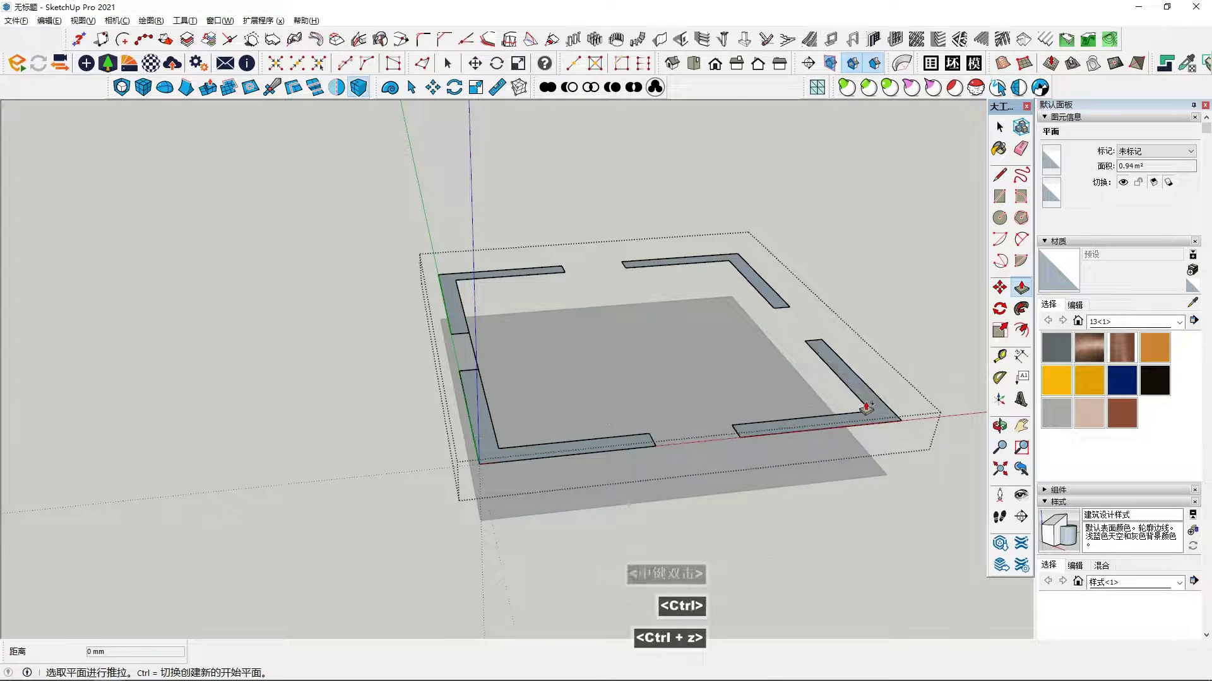
# Step: Extrude the L-shaped corner face at the red-axis end upward into a wall
pyautogui.click(896, 411)
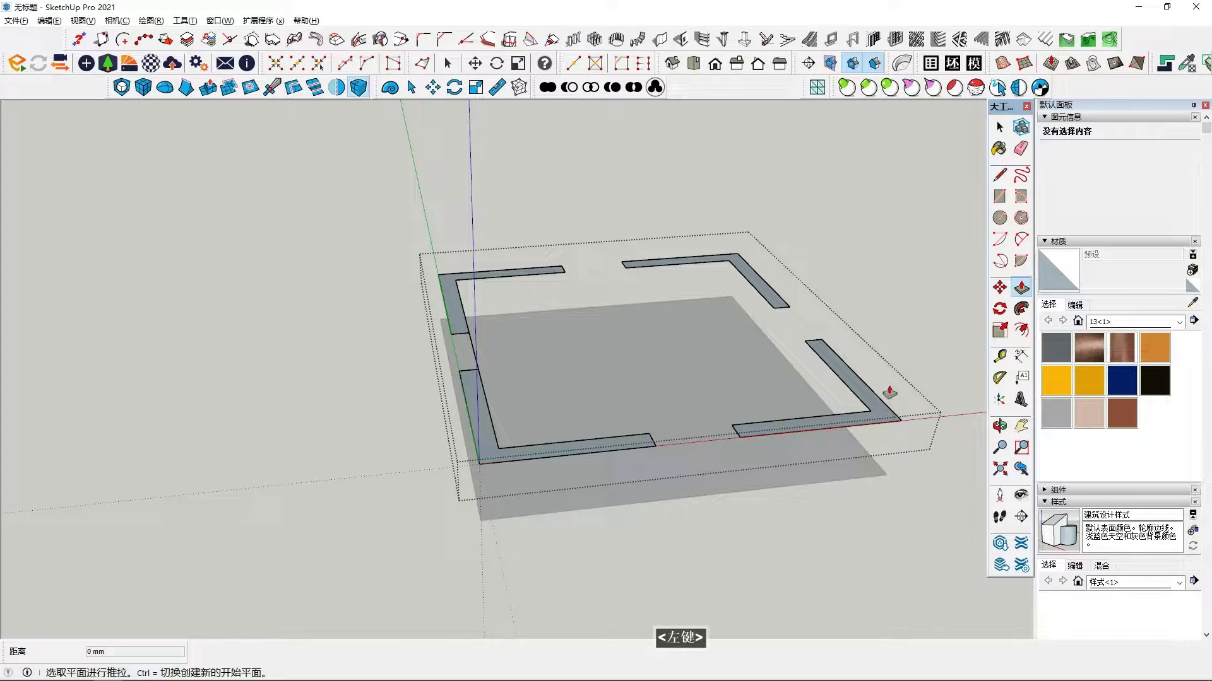
pyautogui.click(877, 415)
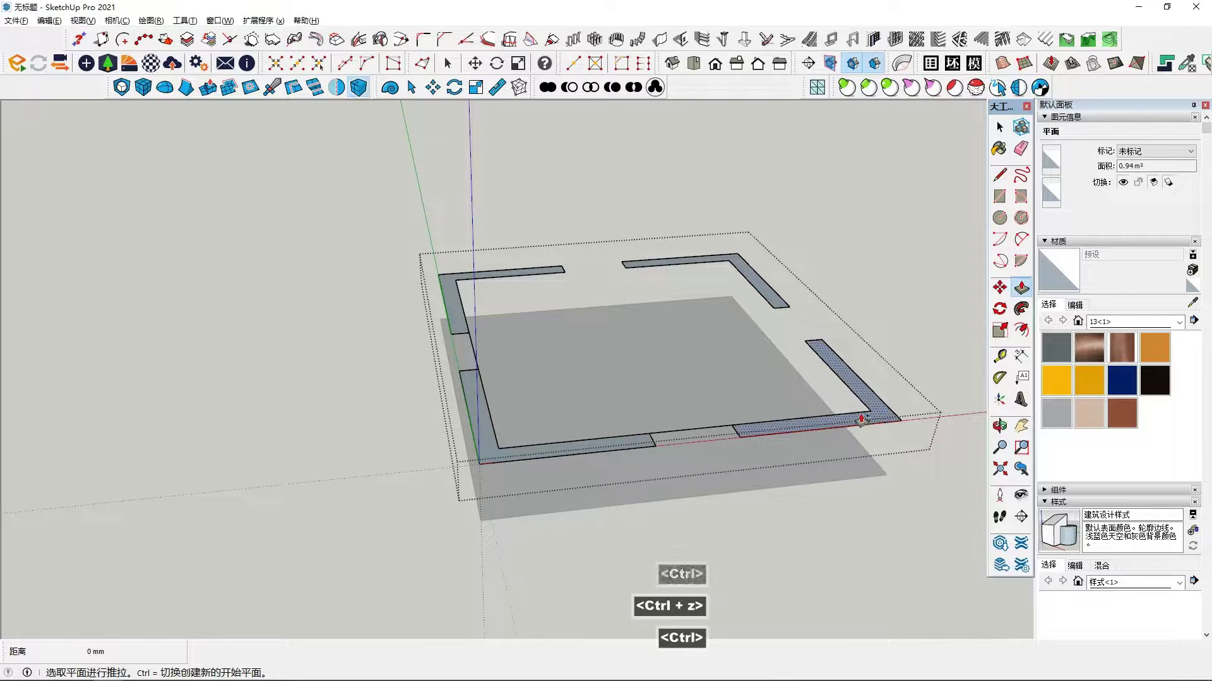
pyautogui.click(858, 420)
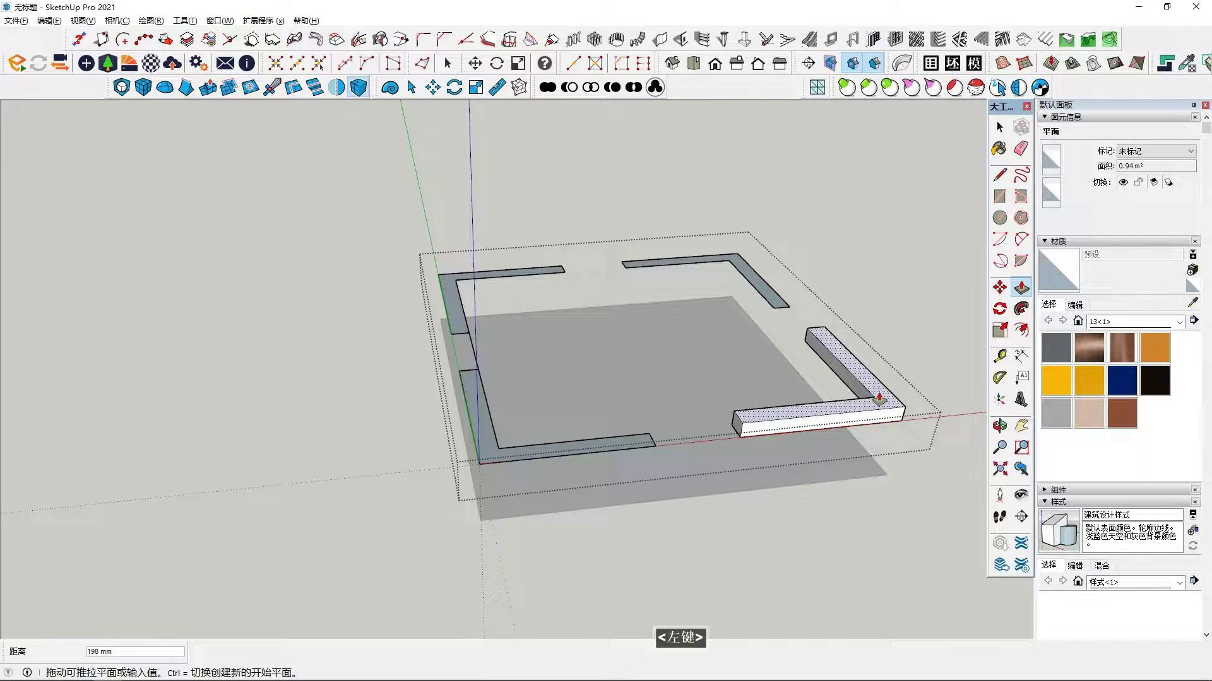
pyautogui.press('Return')
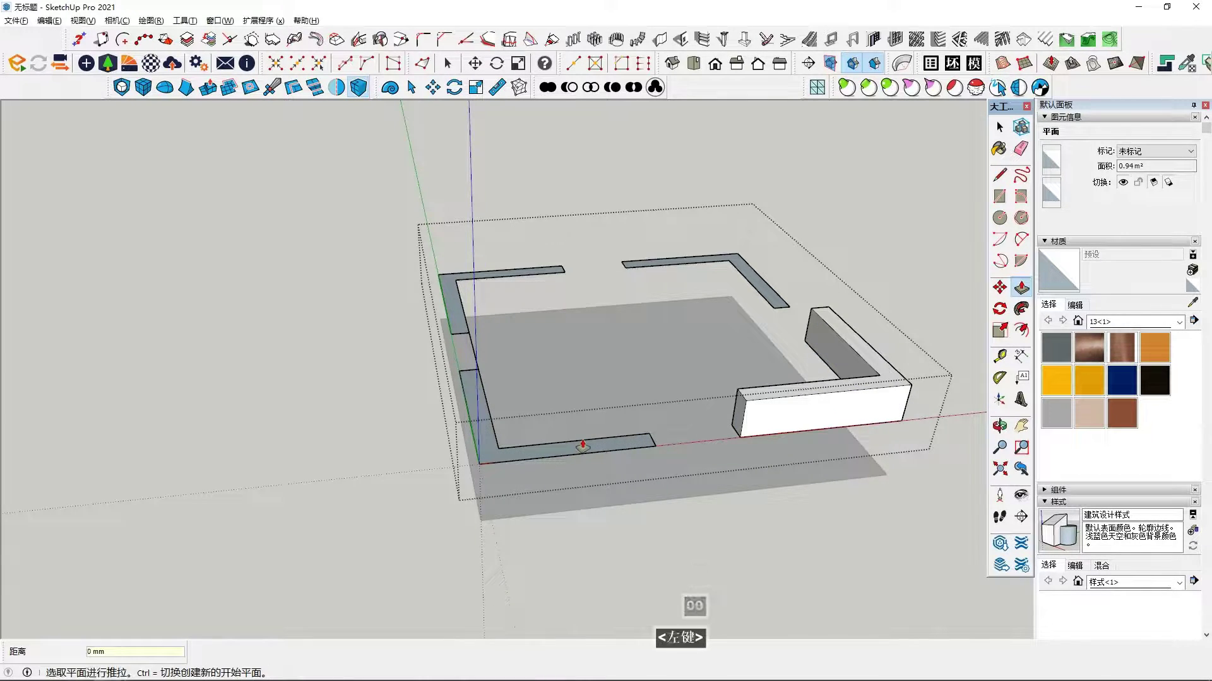
# Step: Repeat the same extrusion height on the remaining three L-shaped corner faces
pyautogui.click(581, 449)
pyautogui.doubleClick(580, 449)
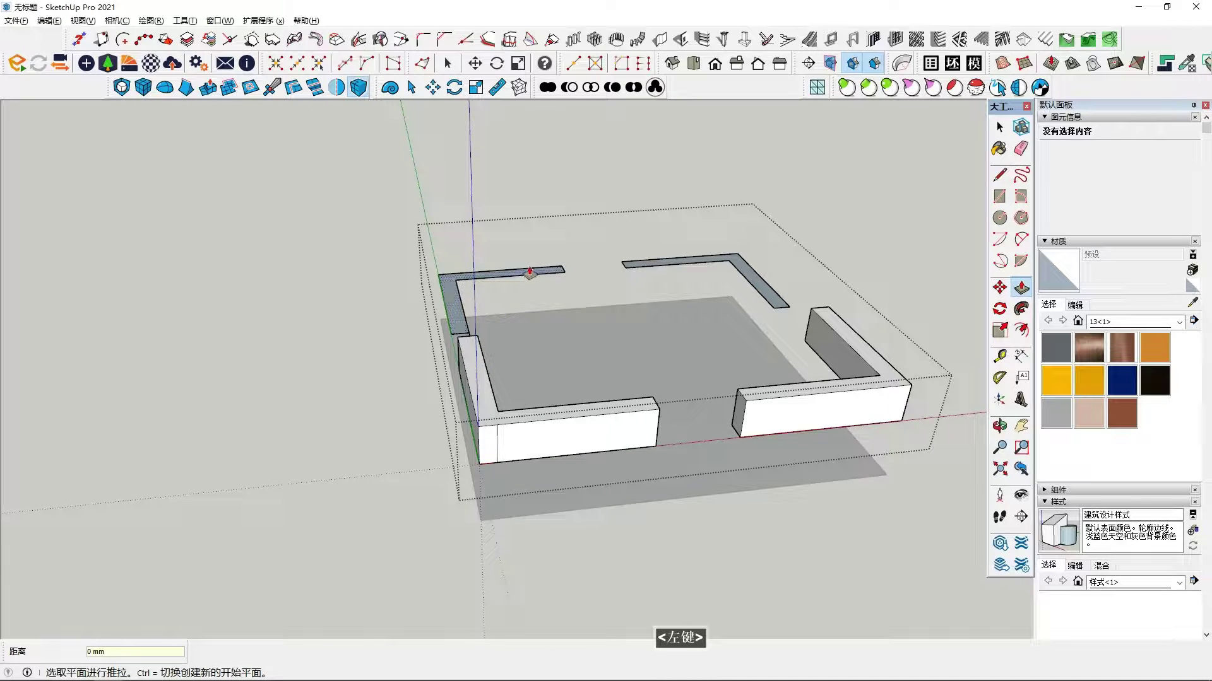
pyautogui.middleClick(531, 387)
pyautogui.scroll(2, 541, 231)
pyautogui.doubleClick(541, 231)
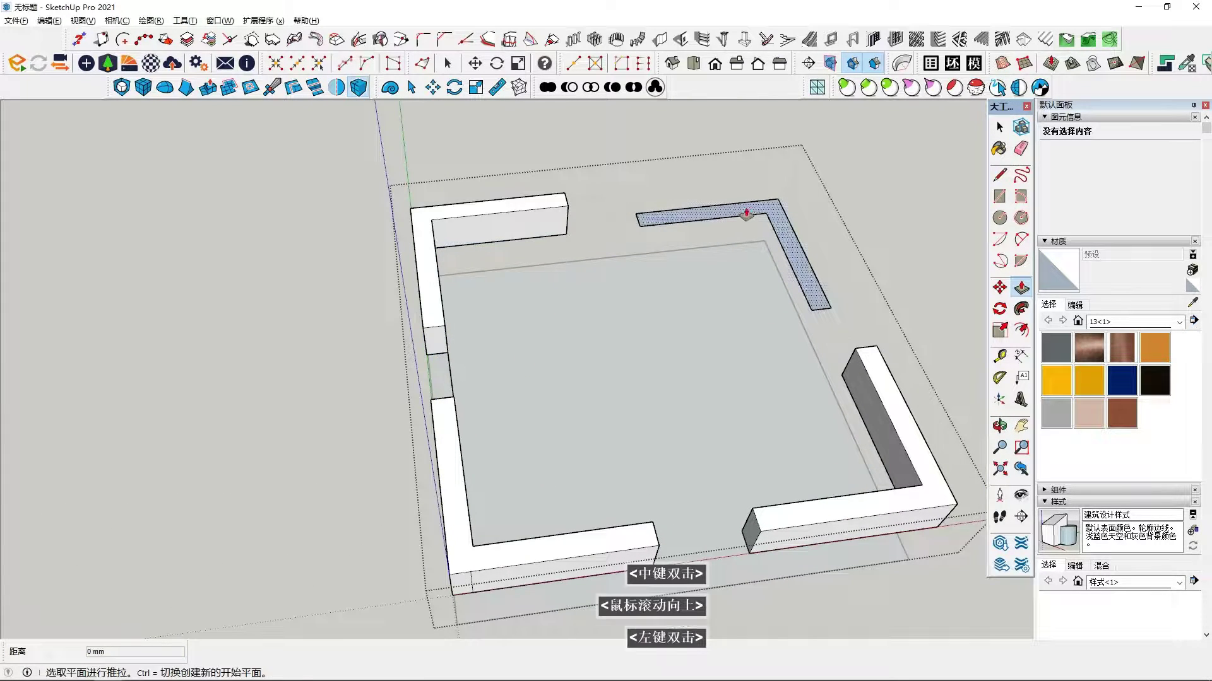
pyautogui.doubleClick(738, 212)
# Step: Leave the group and move the whole wall group down the blue axis onto the floor square's corner
pyautogui.scroll(-2, 737, 212)
pyautogui.moveTo(669, 315); pyautogui.dragTo(614, 265, button='middle')
pyautogui.scroll(-1, 593, 259)
pyautogui.press('space')
pyautogui.click(568, 196)
pyautogui.moveTo(606, 353); pyautogui.dragTo(602, 278, button='middle')
pyautogui.click(756, 385)
pyautogui.click(1000, 288)
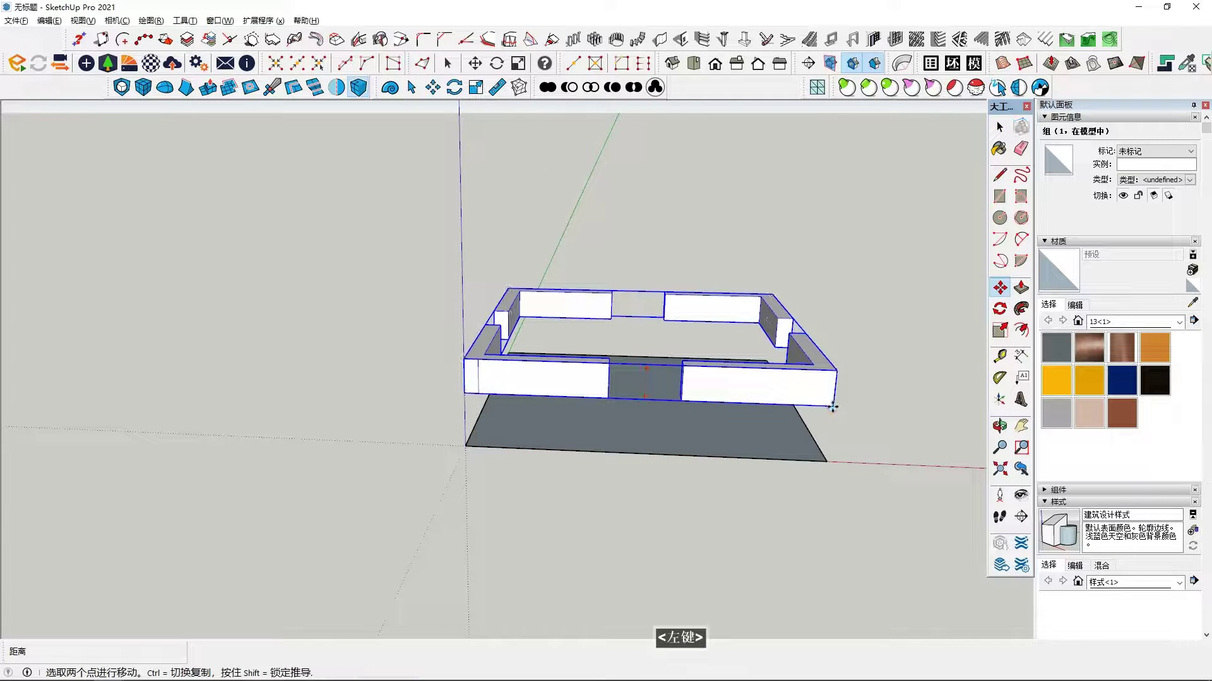
pyautogui.click(833, 407)
pyautogui.press('Up')
pyautogui.click(826, 462)
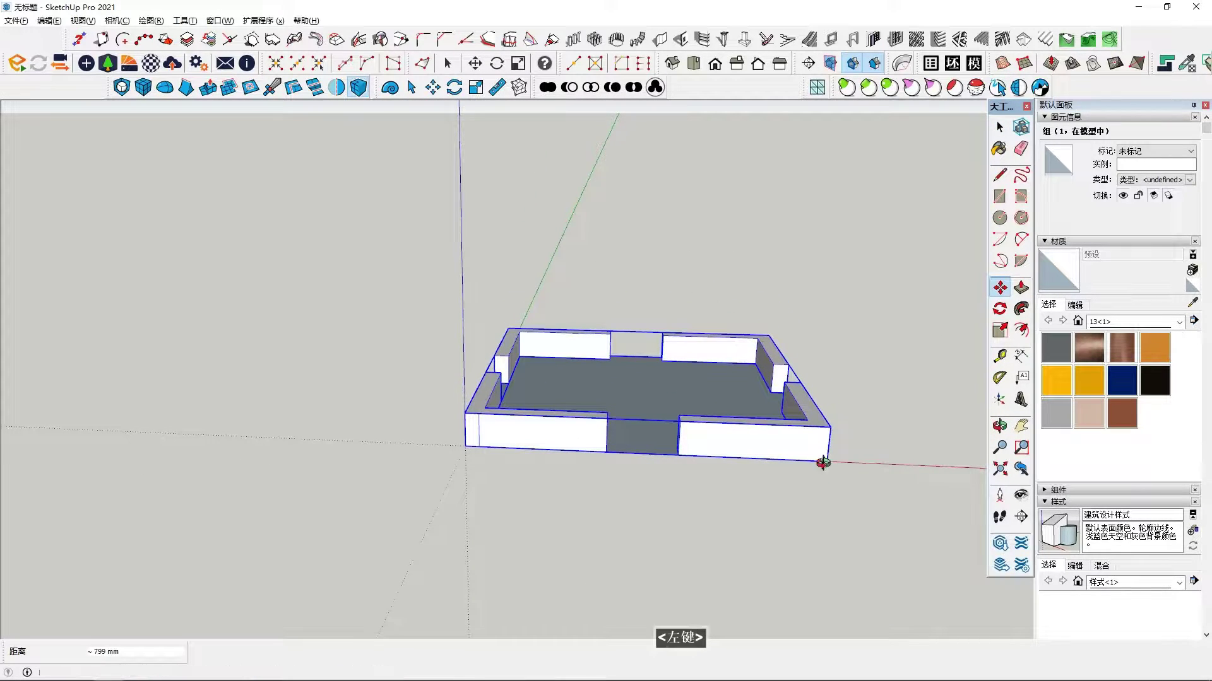
pyautogui.press('space')
# Step: Draw a circle with a radius of about 125 mm centred on the inner top corner of the wall near the origin
pyautogui.moveTo(593, 391); pyautogui.dragTo(442, 468, button='middle')
pyautogui.scroll(6, 446, 465)
pyautogui.moveTo(441, 391); pyautogui.dragTo(605, 382, button='middle')
pyautogui.scroll(-3, 400, 376)
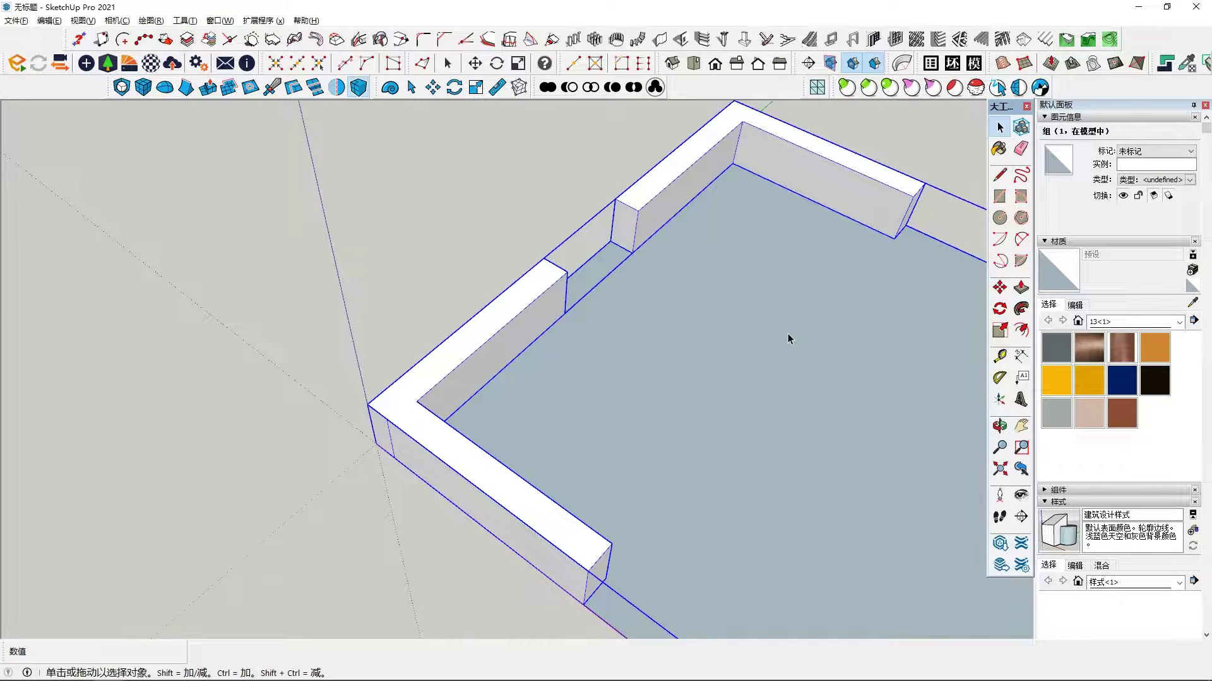
pyautogui.moveTo(752, 278); pyautogui.dragTo(527, 385, button='middle')
pyautogui.scroll(3, 638, 509)
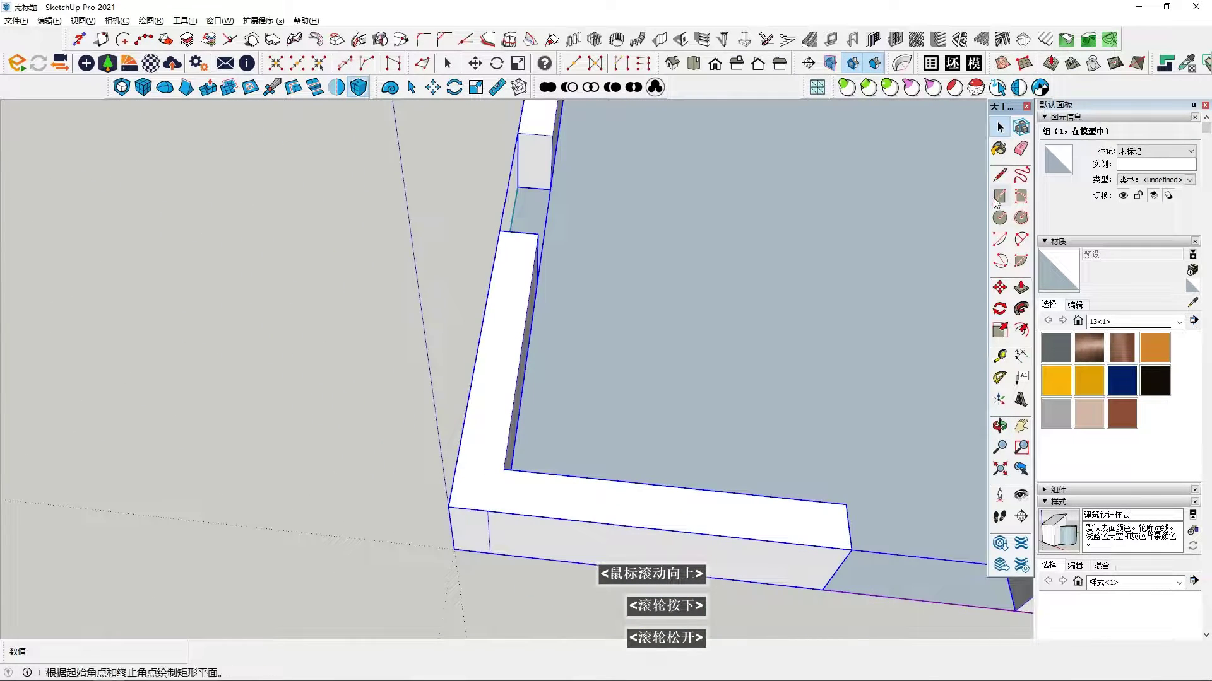
pyautogui.click(1000, 218)
pyautogui.moveTo(486, 426); pyautogui.dragTo(494, 486, button='middle')
pyautogui.click(503, 470)
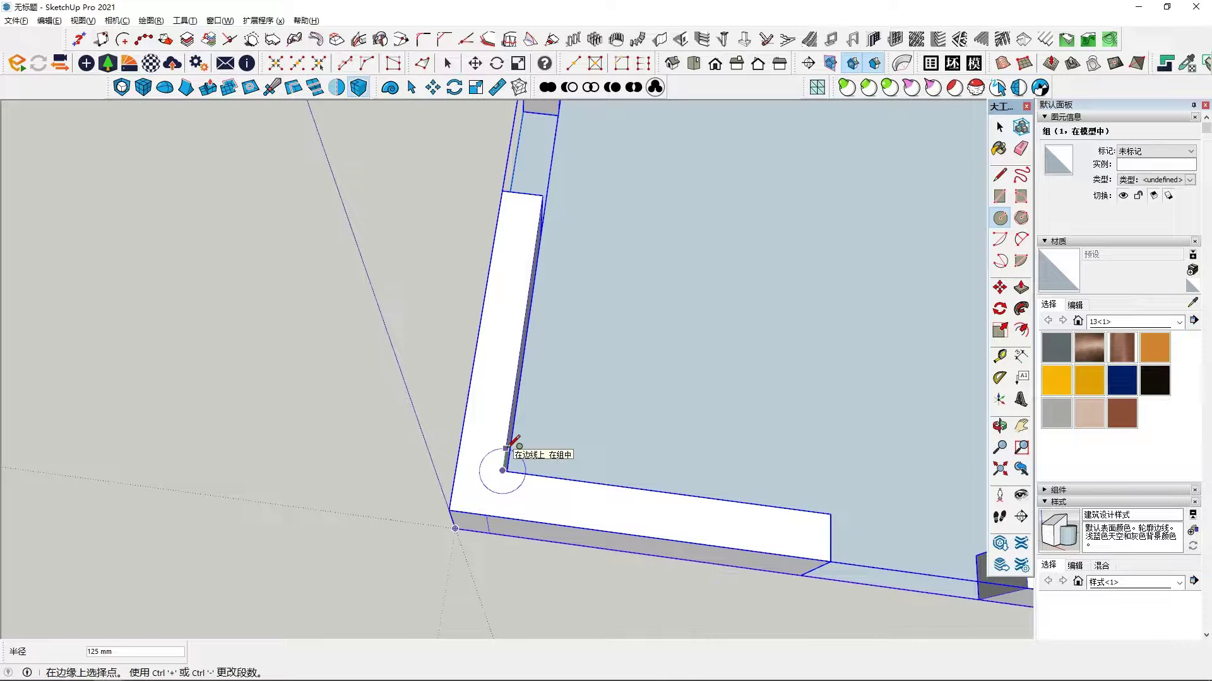
pyautogui.click(506, 447)
pyautogui.press('space')
# Step: Select the circle's face with its edge and make it a component with the default settings
pyautogui.doubleClick(503, 480)
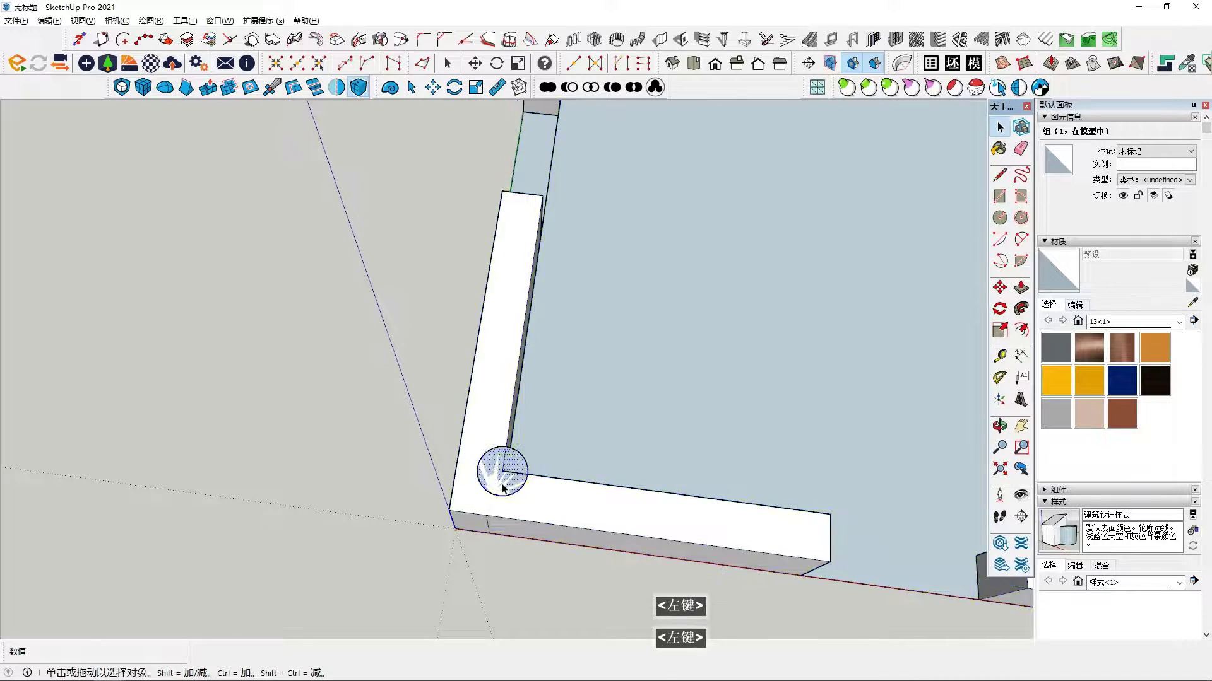
pyautogui.rightClick(503, 483)
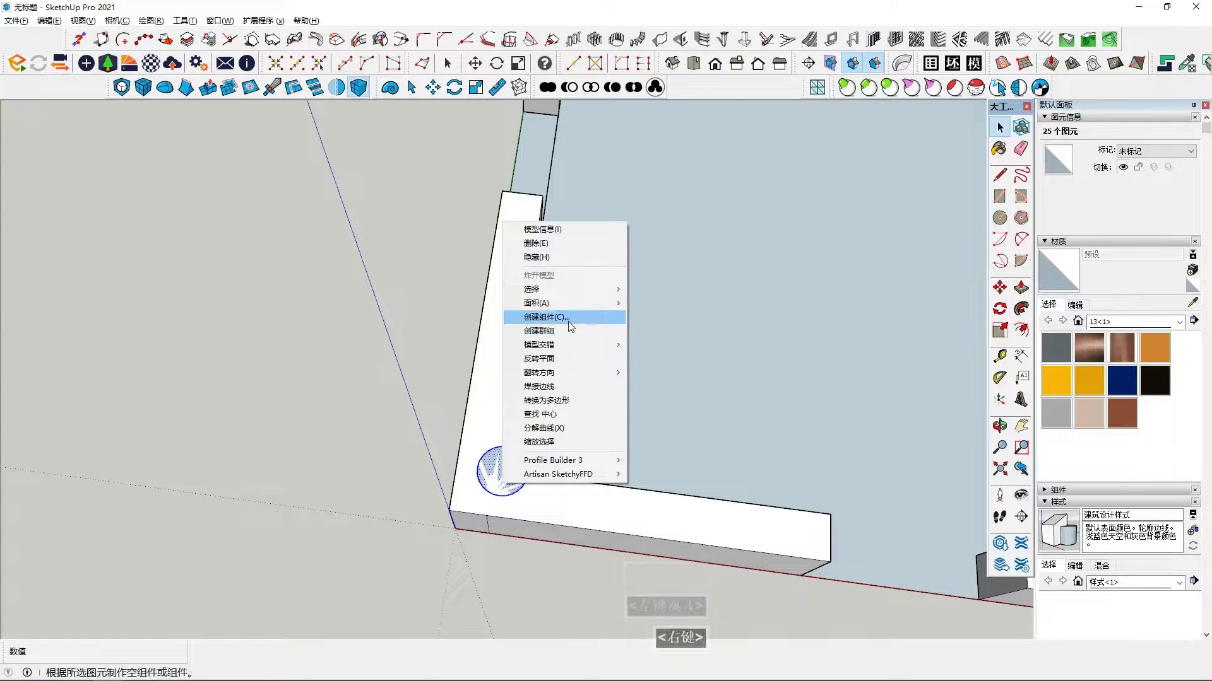
pyautogui.click(566, 318)
pyautogui.press('Return')
# Step: Draw a diagonal line on the floor's underside from the inner wall corner near the origin to the opposite inner wall corner
pyautogui.moveTo(710, 442); pyautogui.dragTo(730, 400, button='middle')
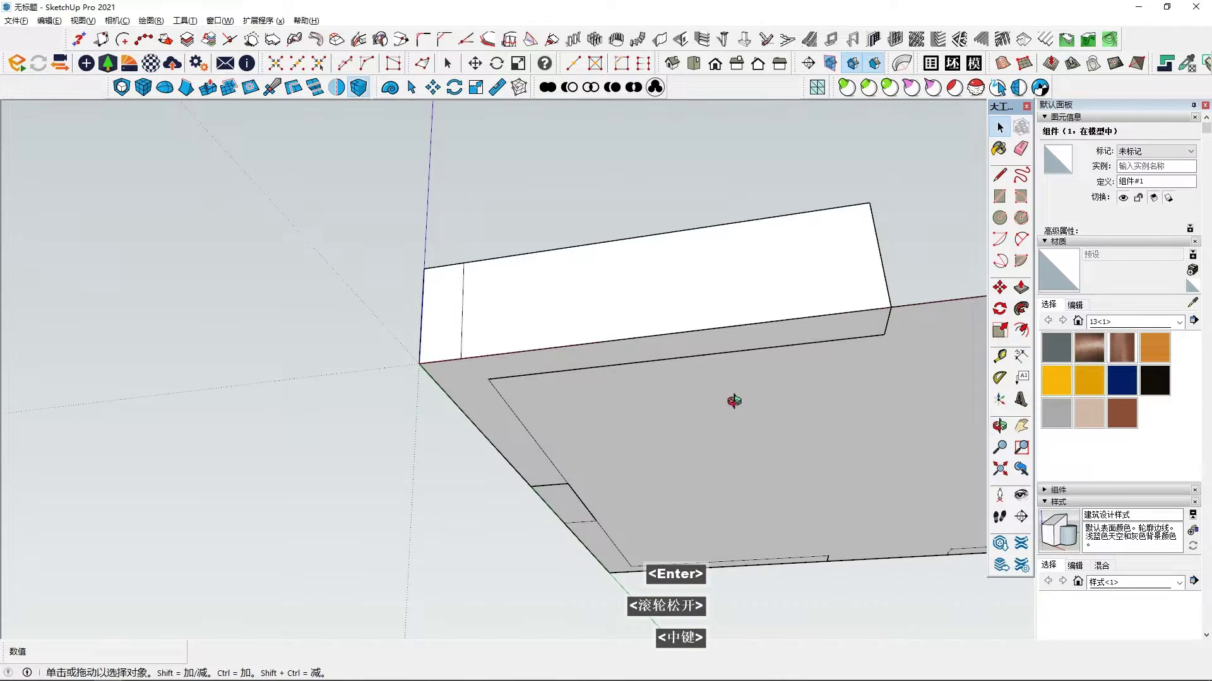
pyautogui.middleClick(730, 400)
pyautogui.click(1000, 175)
pyautogui.scroll(-2, 554, 297)
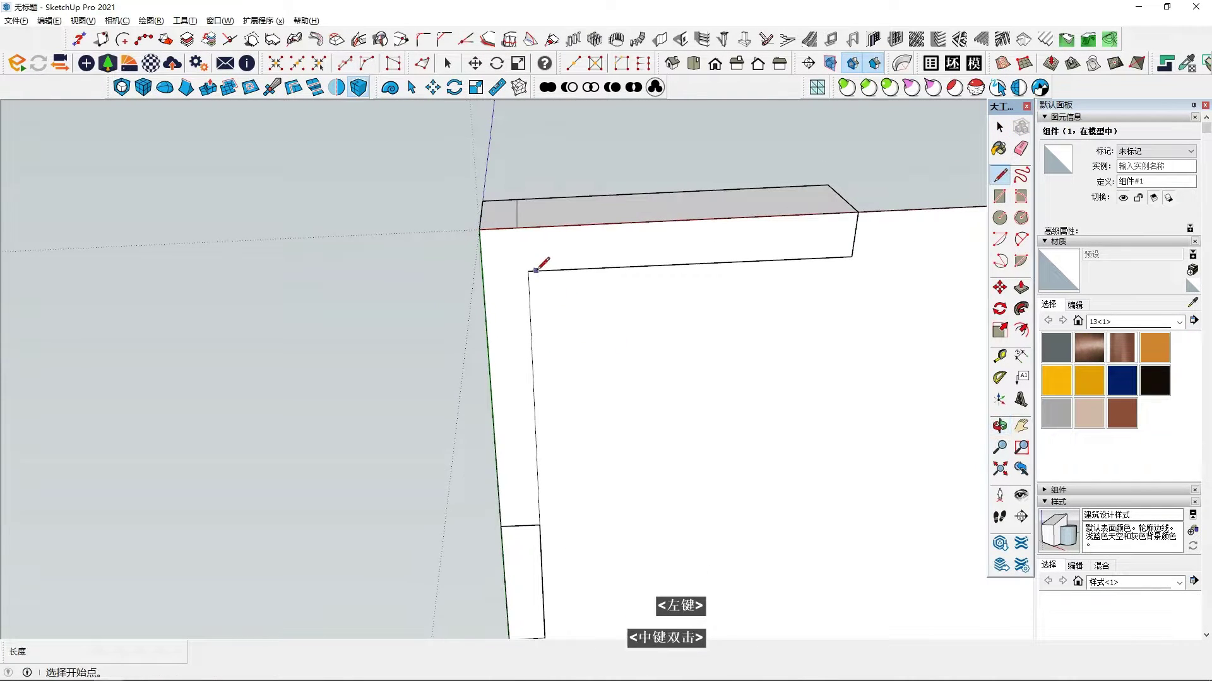
pyautogui.click(531, 266)
pyautogui.scroll(5, 568, 291)
pyautogui.keyDown('shift'); pyautogui.moveTo(600, 319); pyautogui.dragTo(529, 259, button='middle'); pyautogui.keyUp('shift')
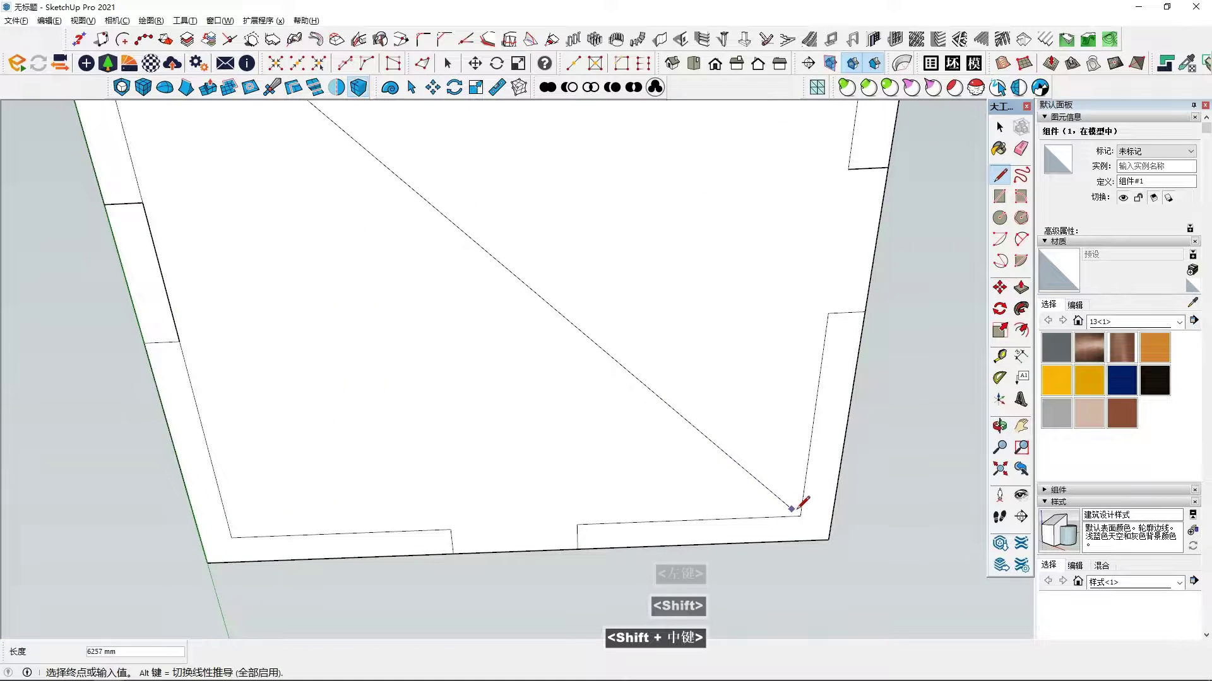
pyautogui.click(800, 516)
pyautogui.keyDown('shift'); pyautogui.scroll(3, 697, 452); pyautogui.keyUp('shift')
pyautogui.middleClick(677, 436)
pyautogui.press('Escape')
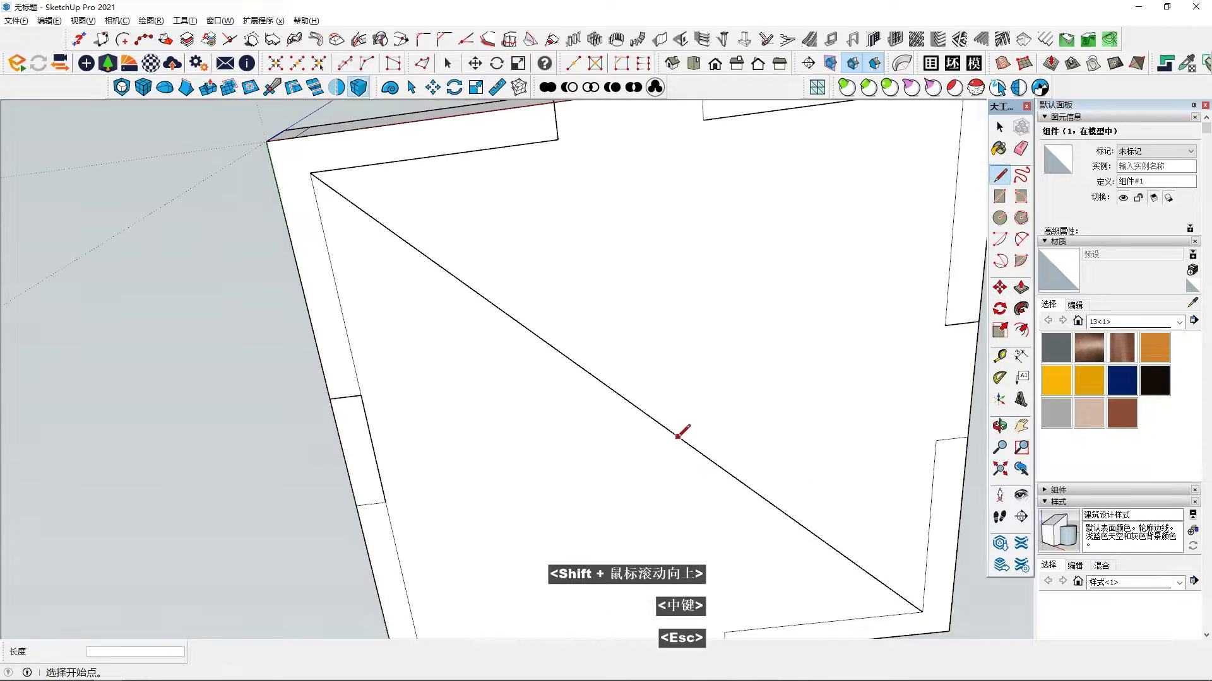
# Step: Draw a vertical line along the blue axis from the diagonal's midpoint to well above the walls
pyautogui.scroll(-2, 650, 423)
pyautogui.click(642, 371)
pyautogui.scroll(-3, 662, 252)
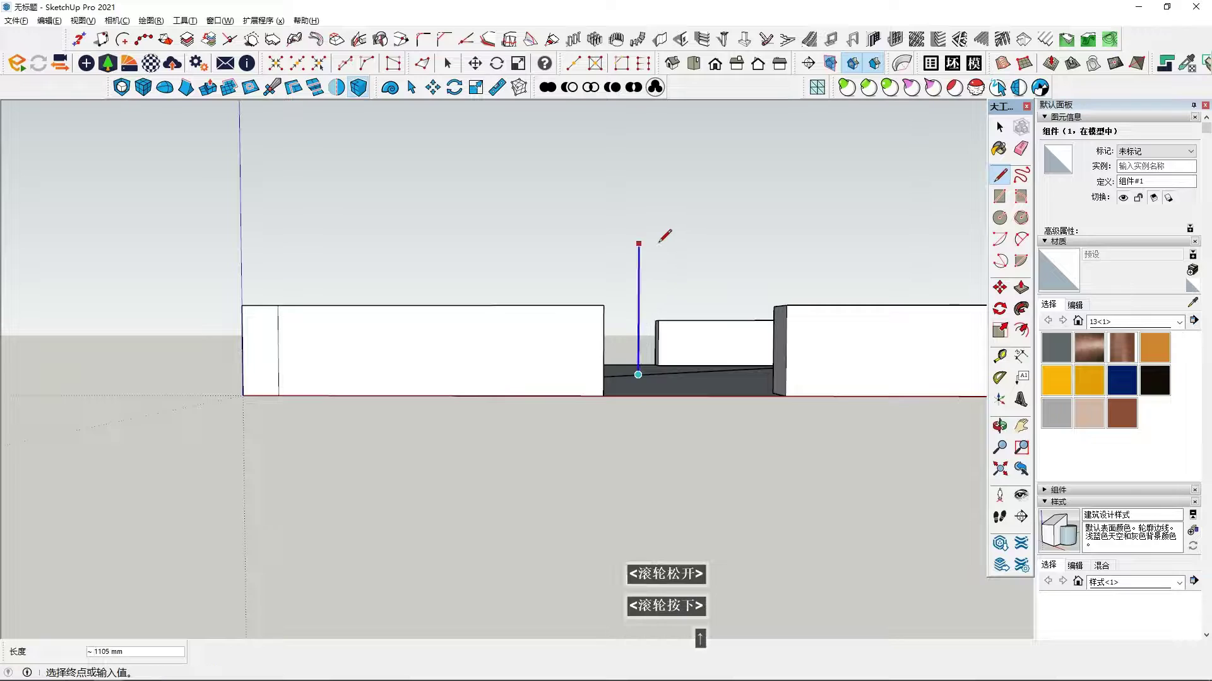
pyautogui.moveTo(661, 224); pyautogui.dragTo(619, 441, button='middle')
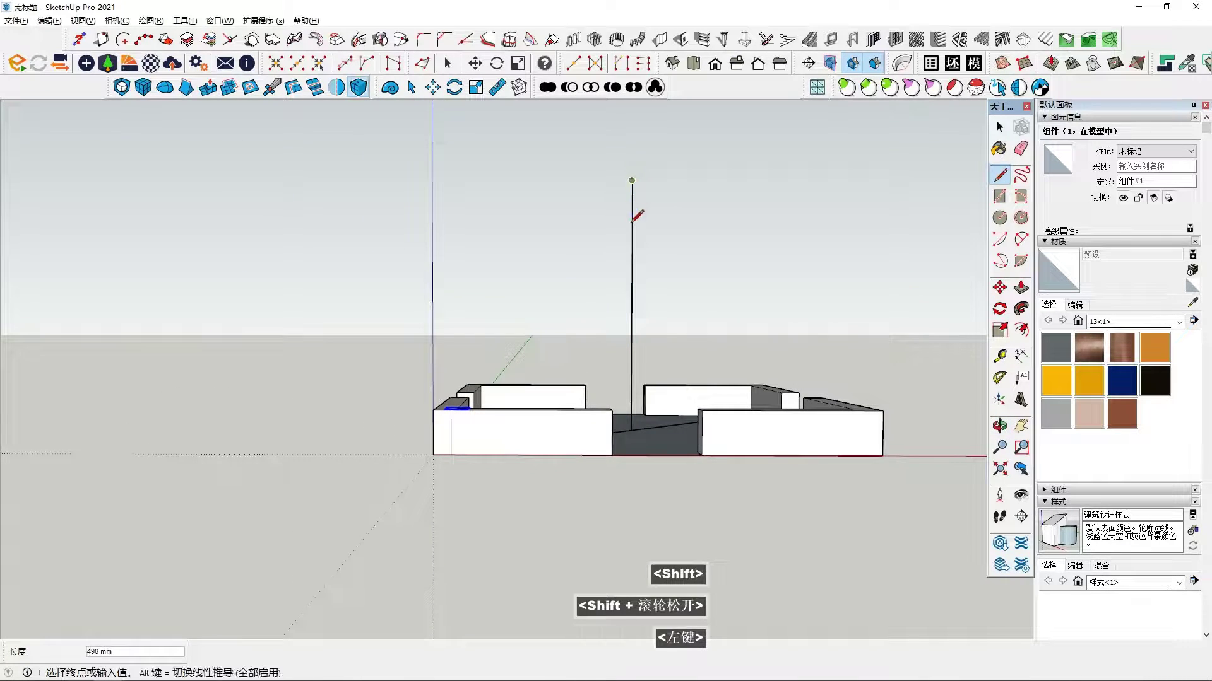
pyautogui.click(633, 221)
# Step: Select the connected diagonal and vertical guide lines and make them a group
pyautogui.press('space')
pyautogui.rightClick(632, 235)
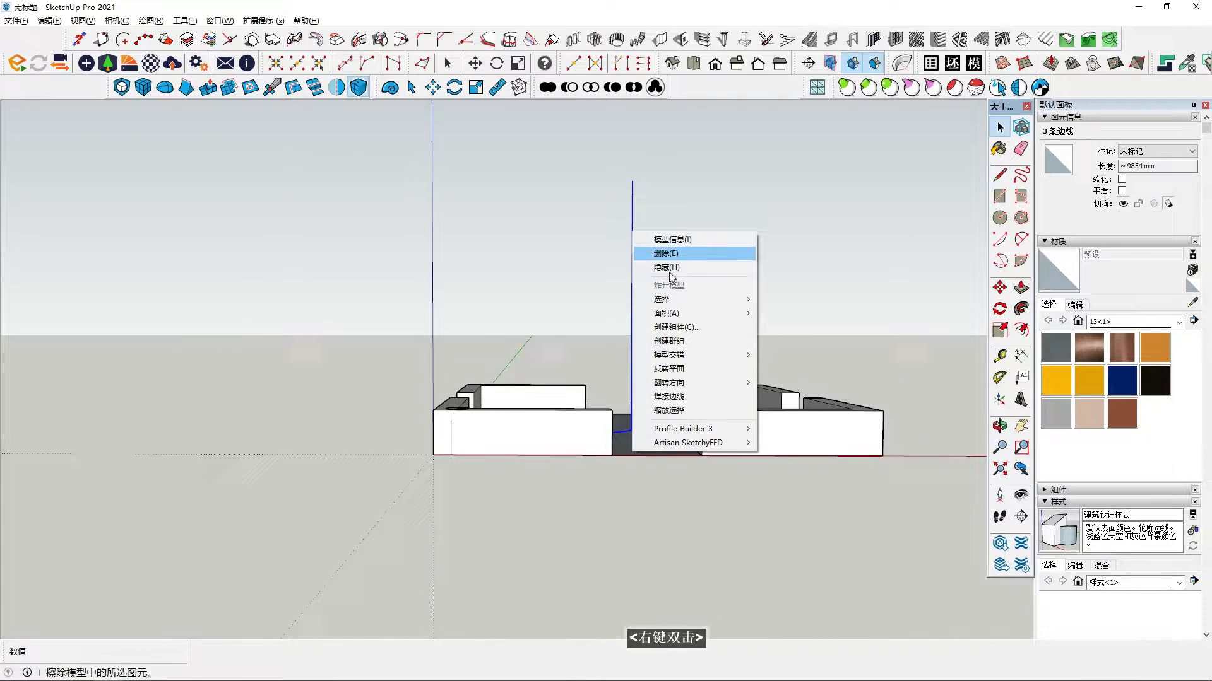
pyautogui.click(675, 341)
# Step: Rotate-copy the circle component by 90° around the diagonal's midpoint, with 3x copies to fill the other wall corners
pyautogui.moveTo(675, 354); pyautogui.dragTo(499, 522, button='middle')
pyautogui.click(459, 502)
pyautogui.scroll(1, 459, 503)
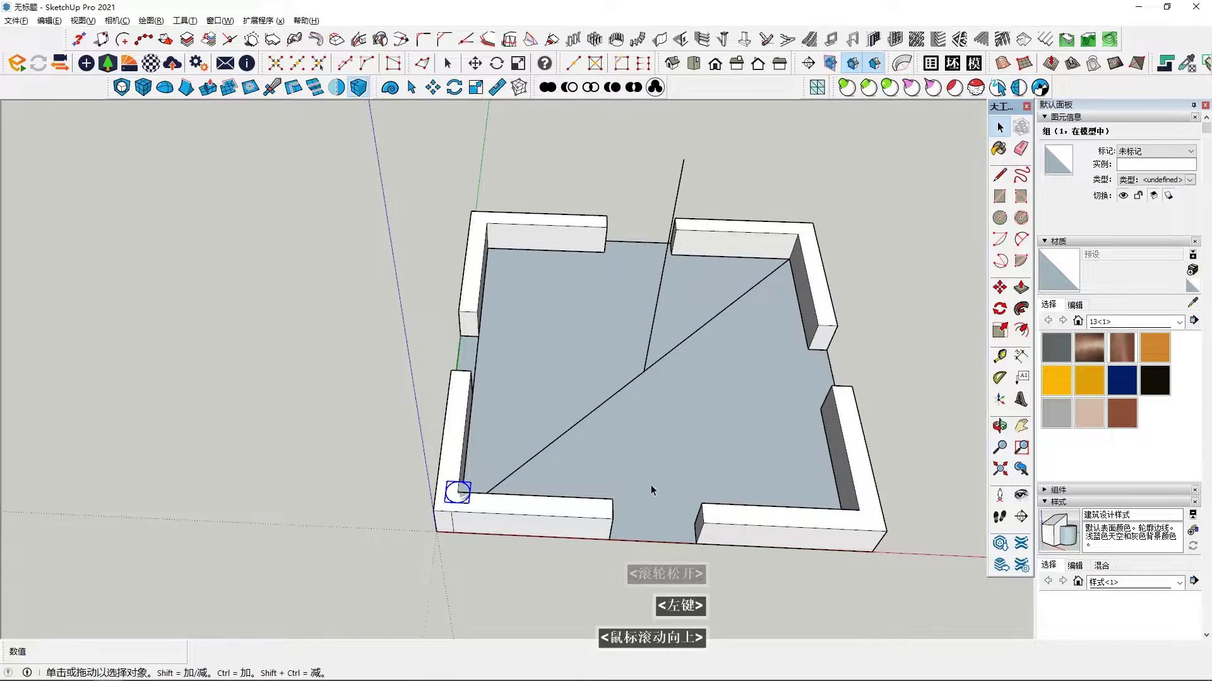
pyautogui.click(999, 309)
pyautogui.moveTo(814, 441); pyautogui.dragTo(794, 495, button='middle')
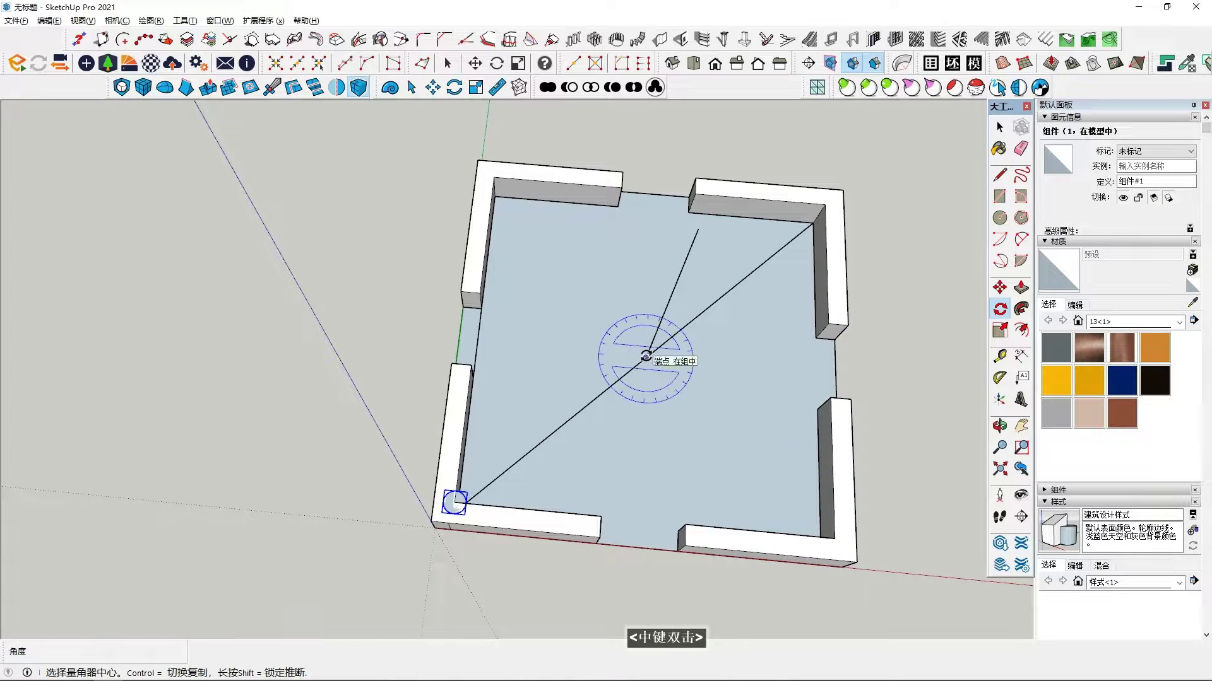
pyautogui.click(454, 503)
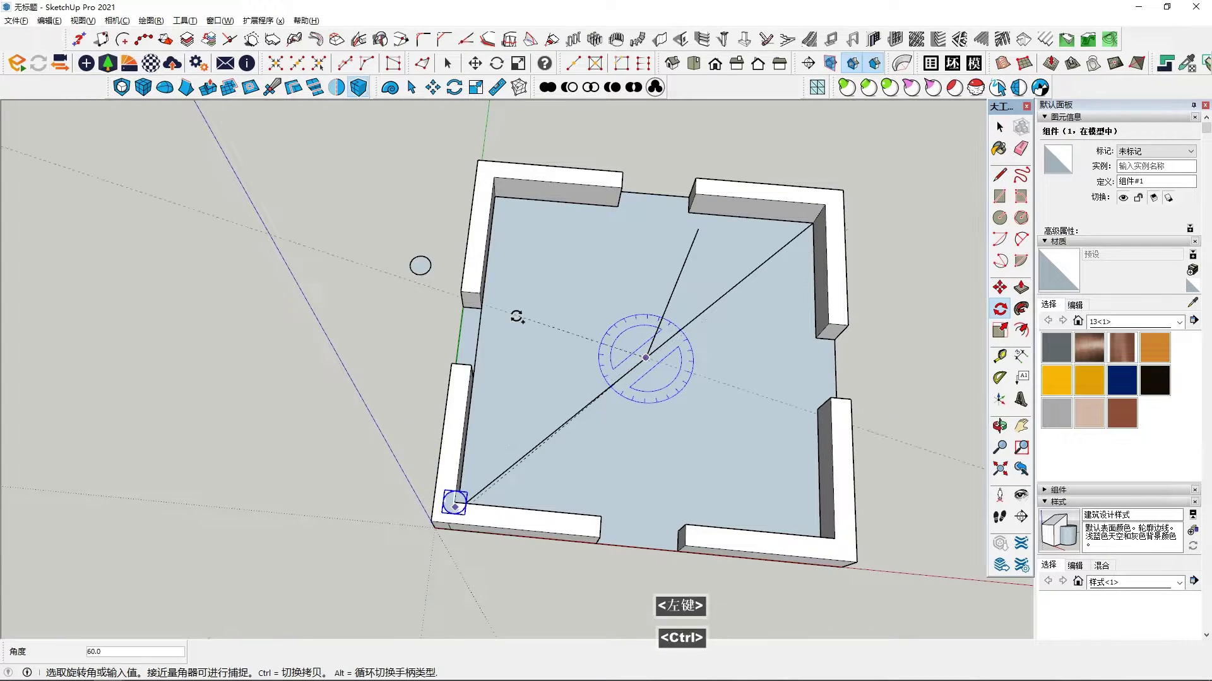
pyautogui.press('Return')
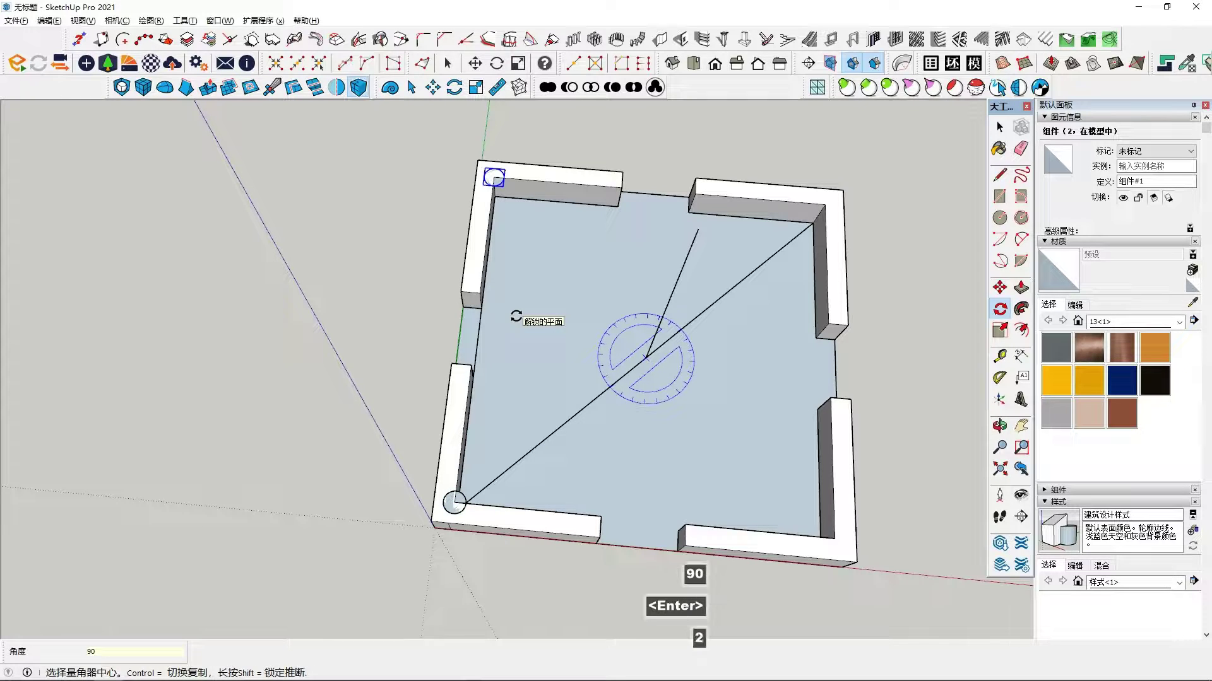
pyautogui.write('2')
pyautogui.press('BackSpace')
pyautogui.write('3x')
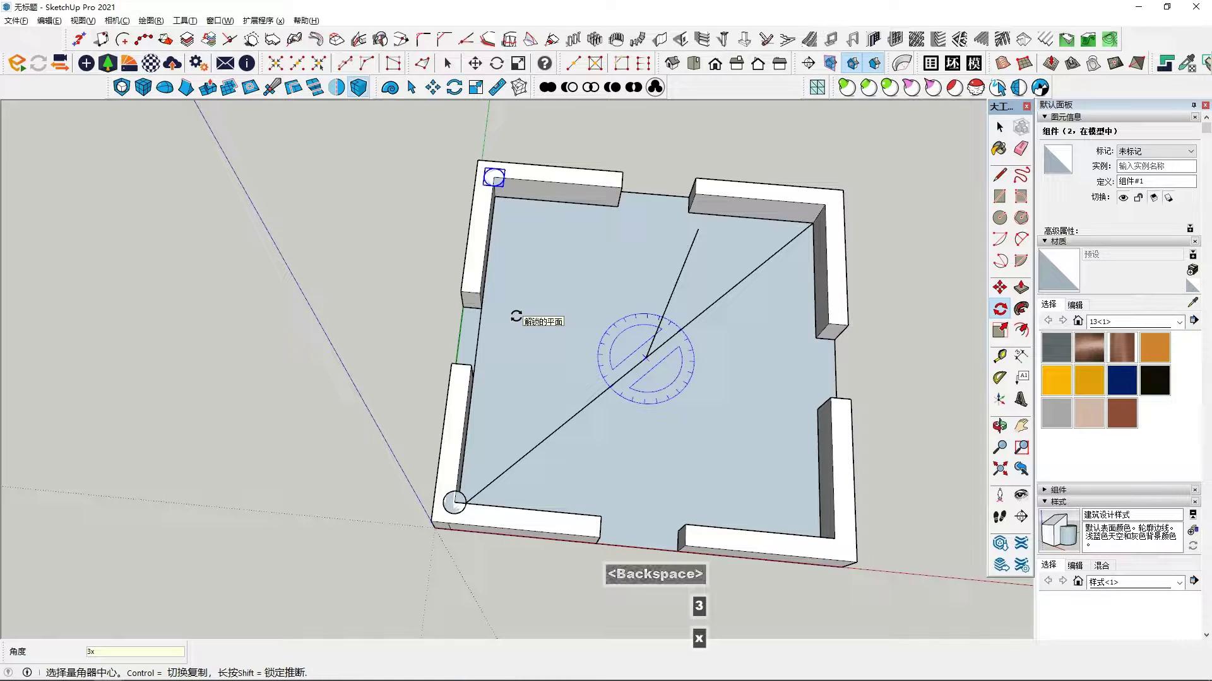
pyautogui.press('Return')
pyautogui.moveTo(517, 316); pyautogui.dragTo(505, 457, button='middle')
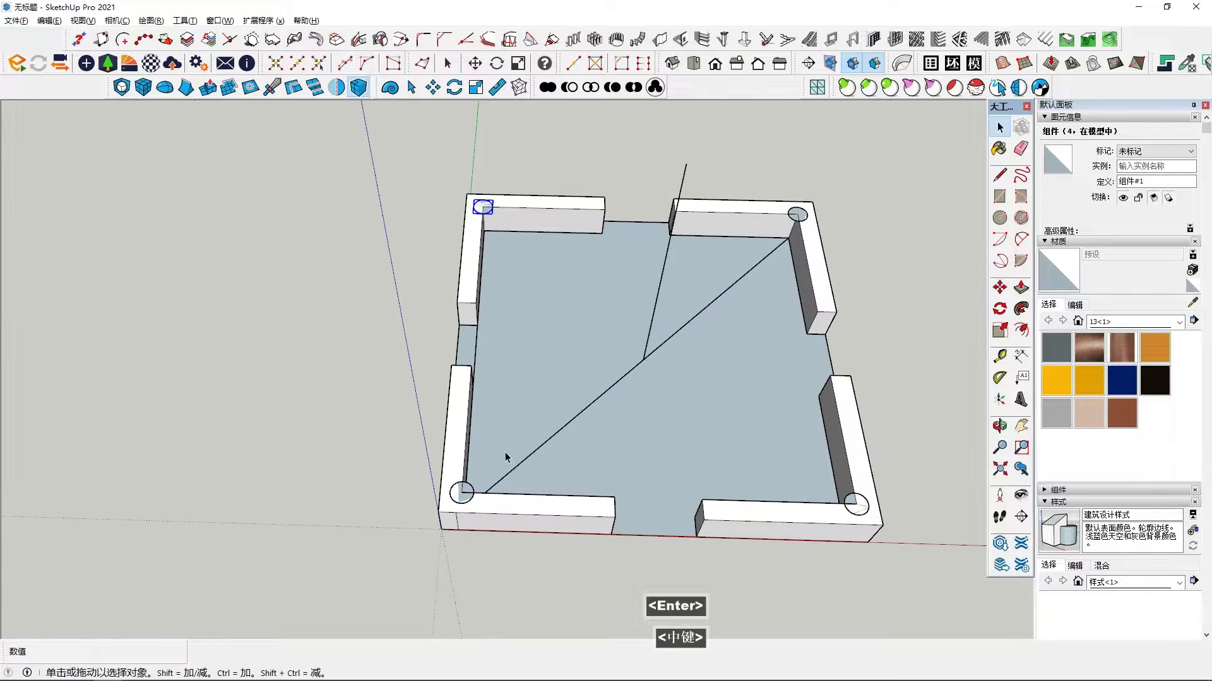
# Step: Open the circle component near the origin for editing and select its face for Push/Pull
pyautogui.doubleClick(452, 497)
pyautogui.click(461, 494)
pyautogui.moveTo(462, 492); pyautogui.dragTo(505, 441, button='middle')
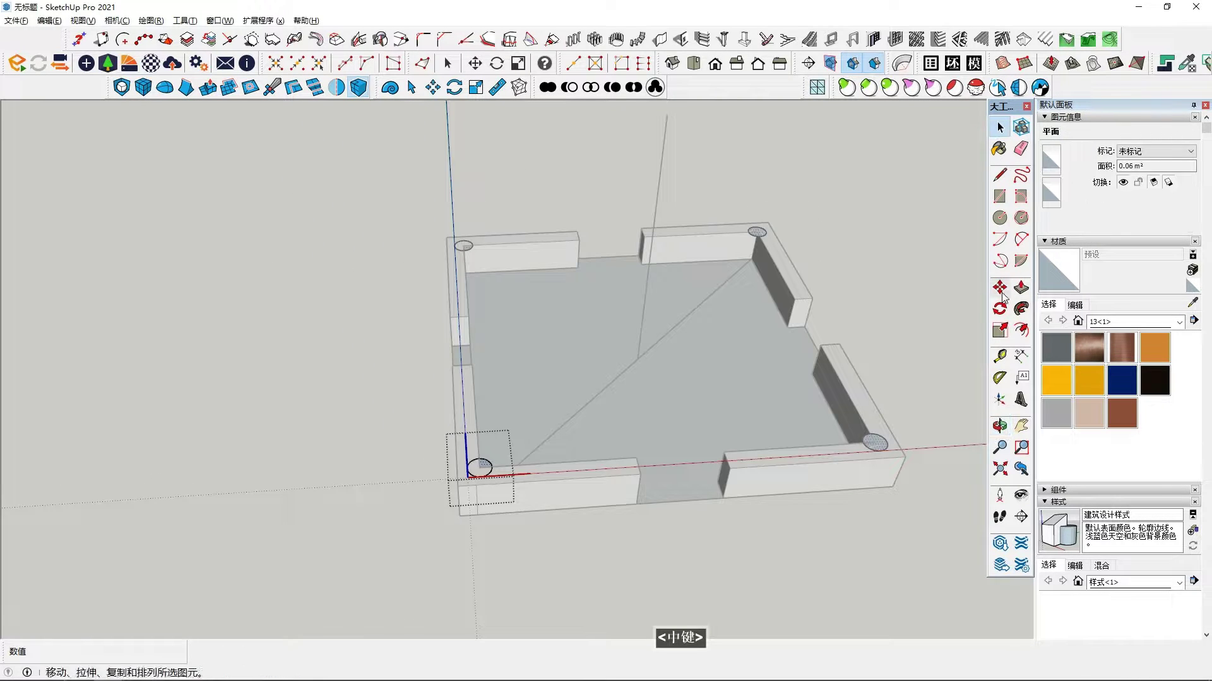
pyautogui.click(1021, 287)
pyautogui.moveTo(481, 485); pyautogui.dragTo(350, 291, button='middle')
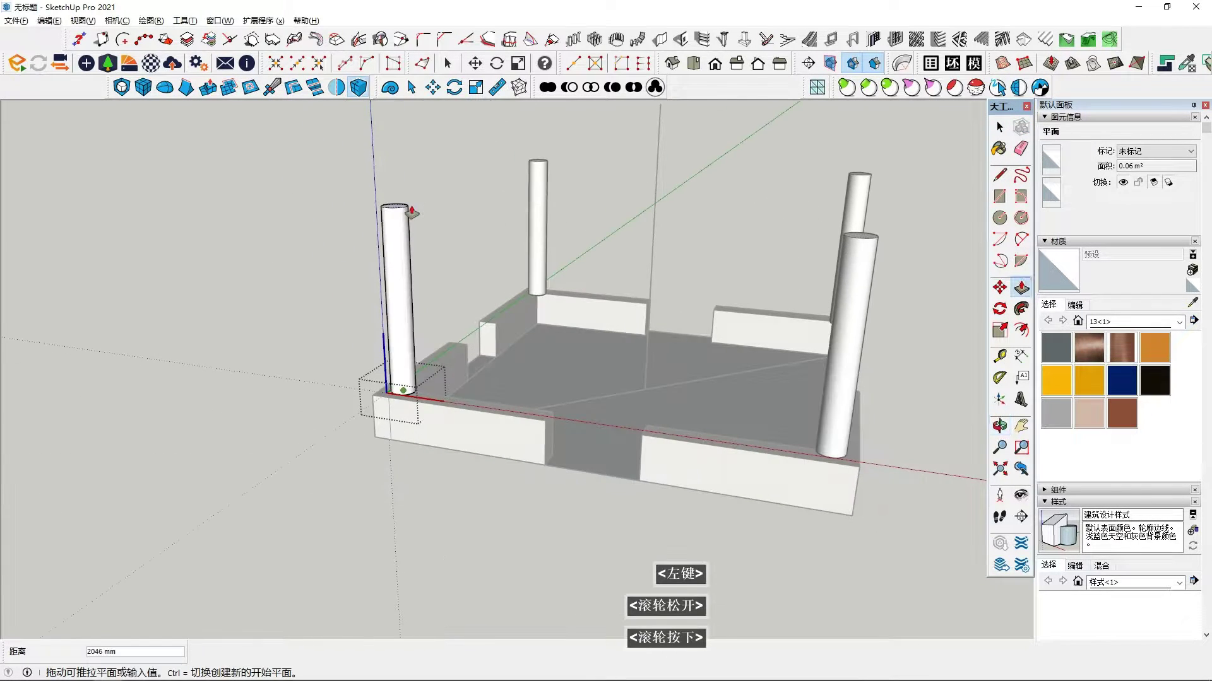
pyautogui.moveTo(410, 198); pyautogui.dragTo(410, 328, button='middle')
pyautogui.write('300')
pyautogui.press('Return')
pyautogui.hotkey('ctrl', 'z')
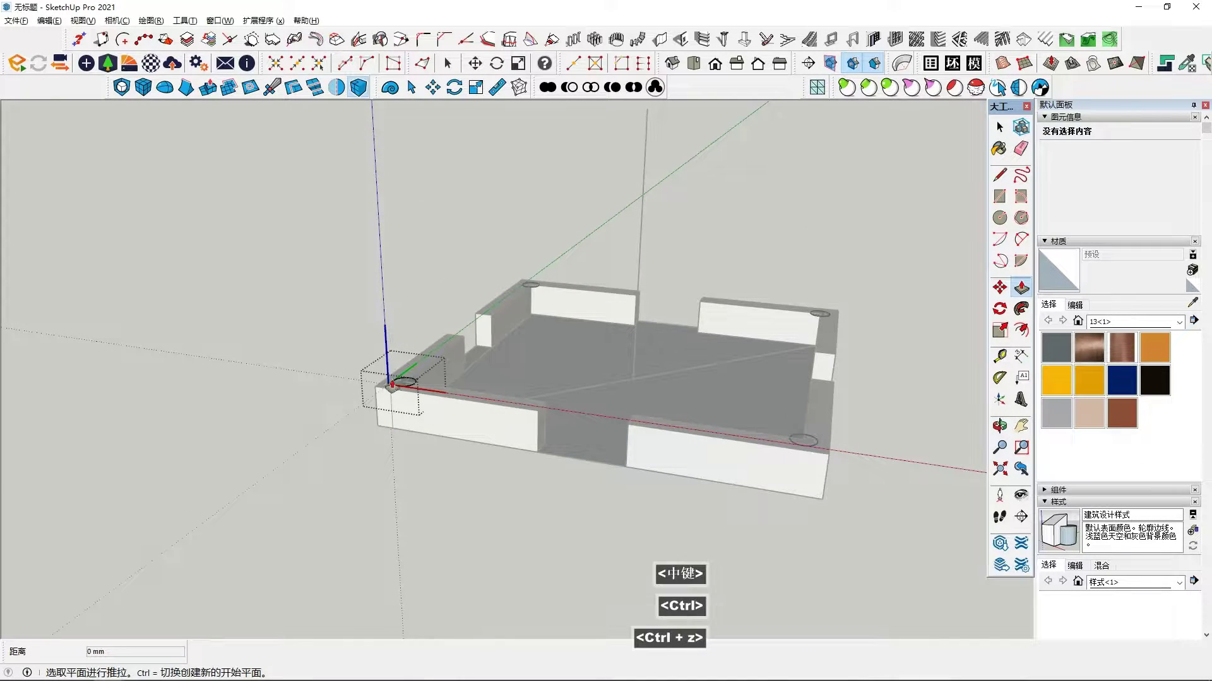
# Step: Extrude the circle face inside the component upward by 3000 mm to form the corner columns
pyautogui.moveTo(406, 361); pyautogui.dragTo(416, 219)
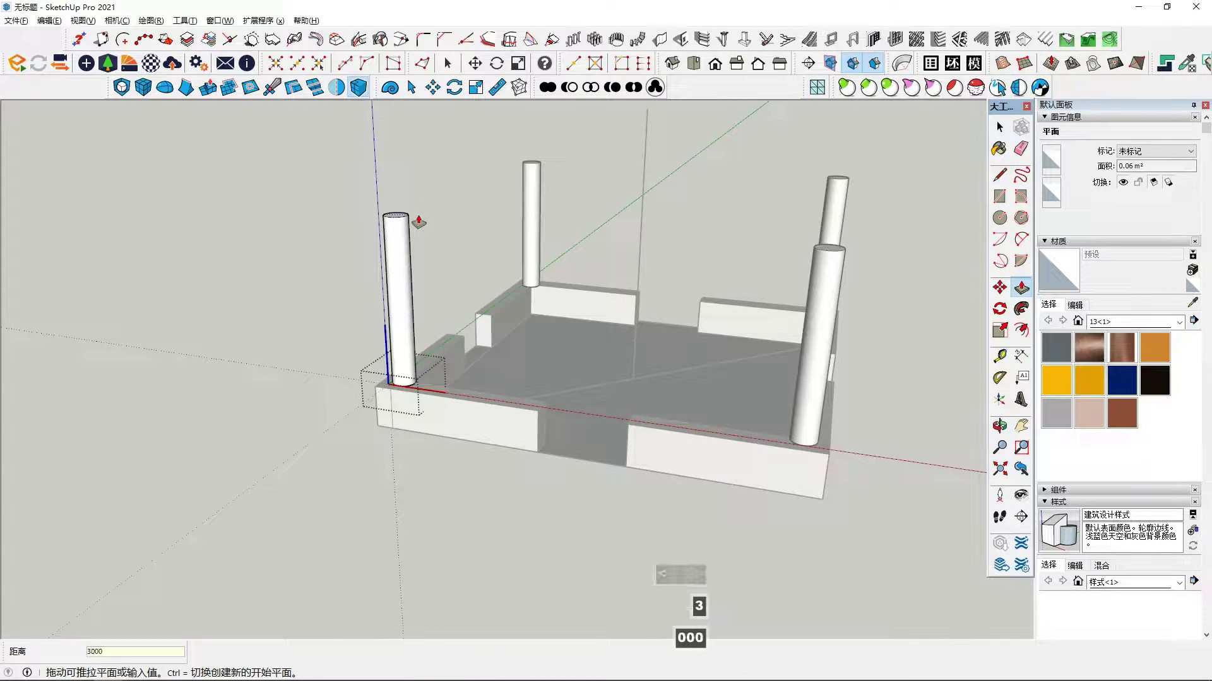
pyautogui.press('Return')
pyautogui.moveTo(419, 222); pyautogui.dragTo(368, 345, button='middle')
# Step: Extend the column's bottom face 500 mm down through the wall corner to the floor surface
pyautogui.scroll(5, 498, 378)
pyautogui.scroll(-1, 368, 345)
pyautogui.moveTo(462, 362); pyautogui.dragTo(284, 318, button='middle')
pyautogui.scroll(4, 571, 427)
pyautogui.scroll(2, 284, 319)
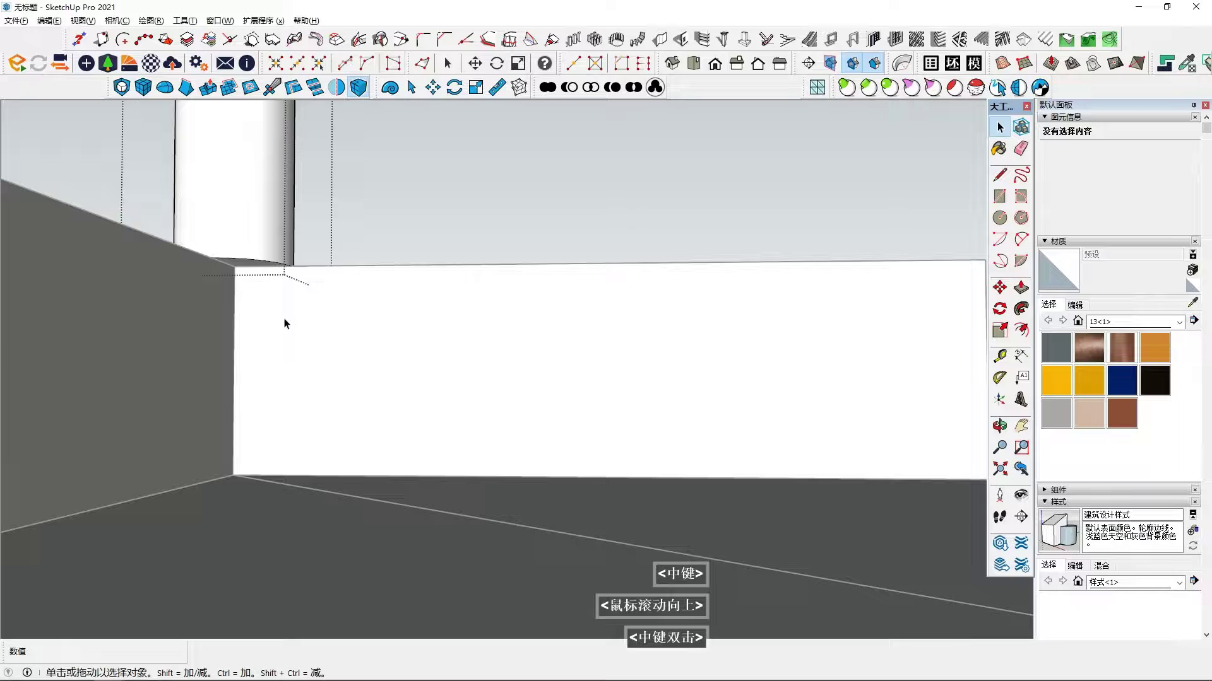
pyautogui.scroll(2, 249, 274)
pyautogui.doubleClick(245, 265)
pyautogui.doubleClick(228, 211)
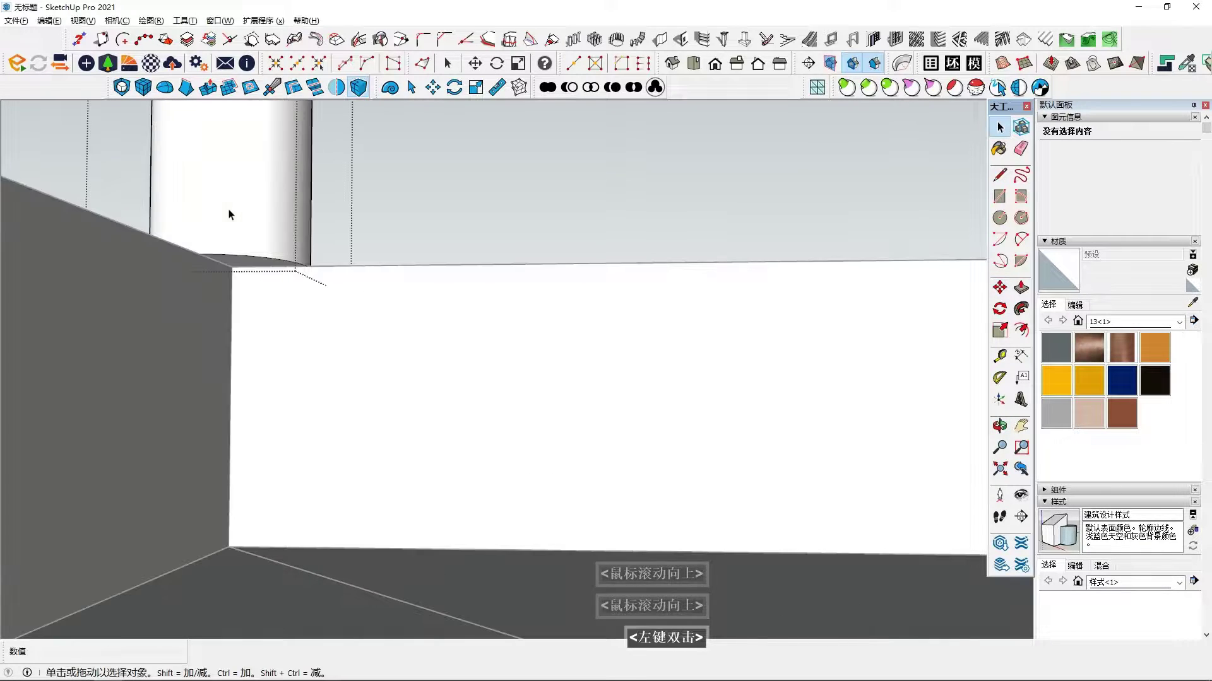
pyautogui.click(1020, 288)
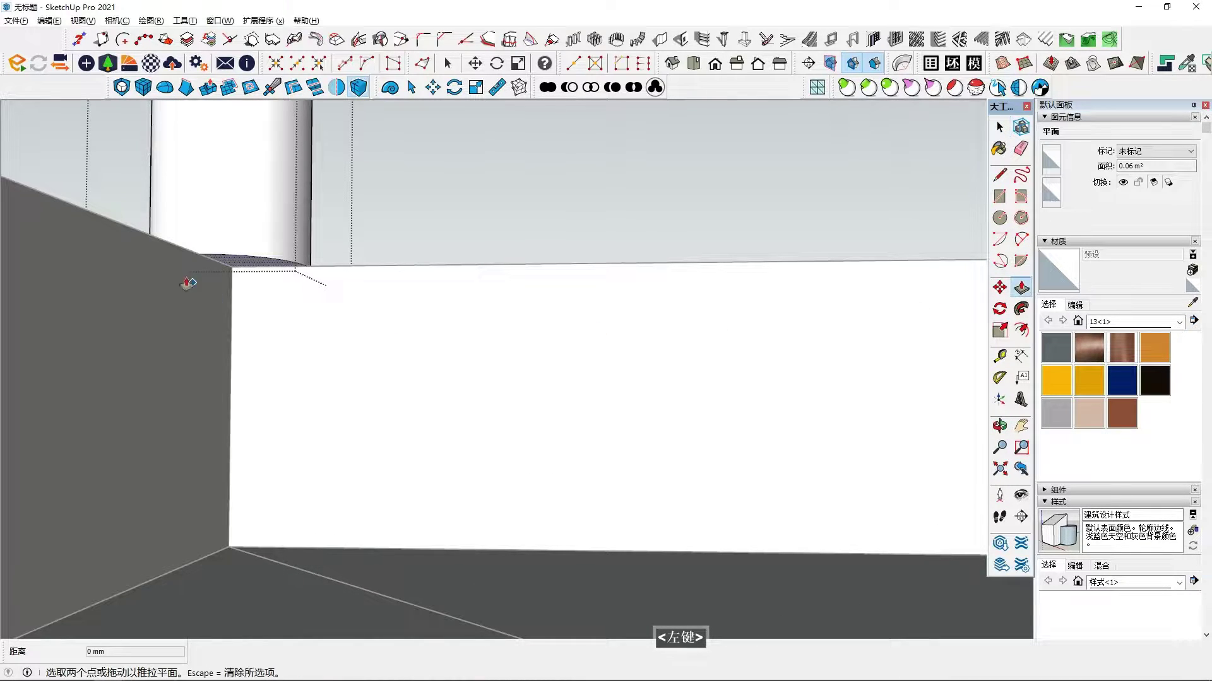
pyautogui.click(620, 584)
pyautogui.scroll(-3, 552, 522)
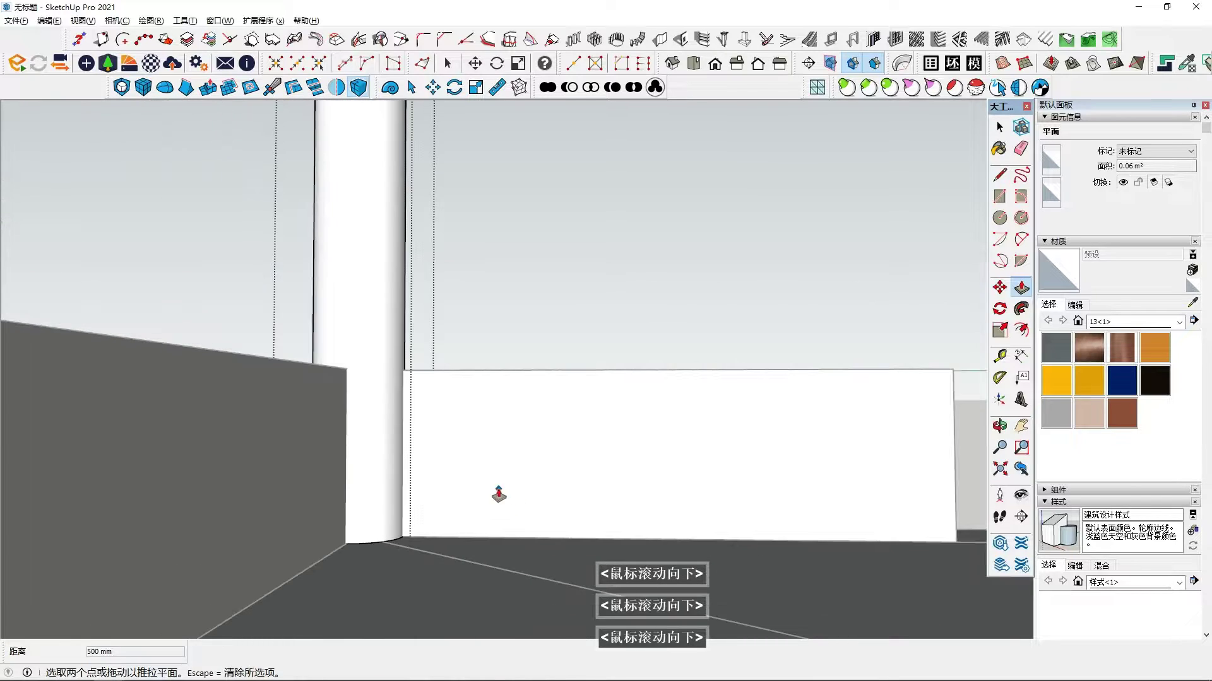
# Step: Finish editing the column component and return to the whole model
pyautogui.press('space')
pyautogui.moveTo(498, 494); pyautogui.dragTo(637, 514, button='middle')
pyautogui.scroll(-5, 590, 503)
pyautogui.keyDown('shift'); pyautogui.moveTo(558, 503); pyautogui.dragTo(606, 543, button='middle'); pyautogui.keyUp('shift')
pyautogui.scroll(-1, 731, 597)
pyautogui.keyDown('ctrl'); pyautogui.scroll(2, 763, 577); pyautogui.keyUp('ctrl')
pyautogui.hotkey('ctrl', 's')
pyautogui.moveTo(606, 543); pyautogui.dragTo(634, 449, button='middle')
pyautogui.scroll(-4, 590, 479)
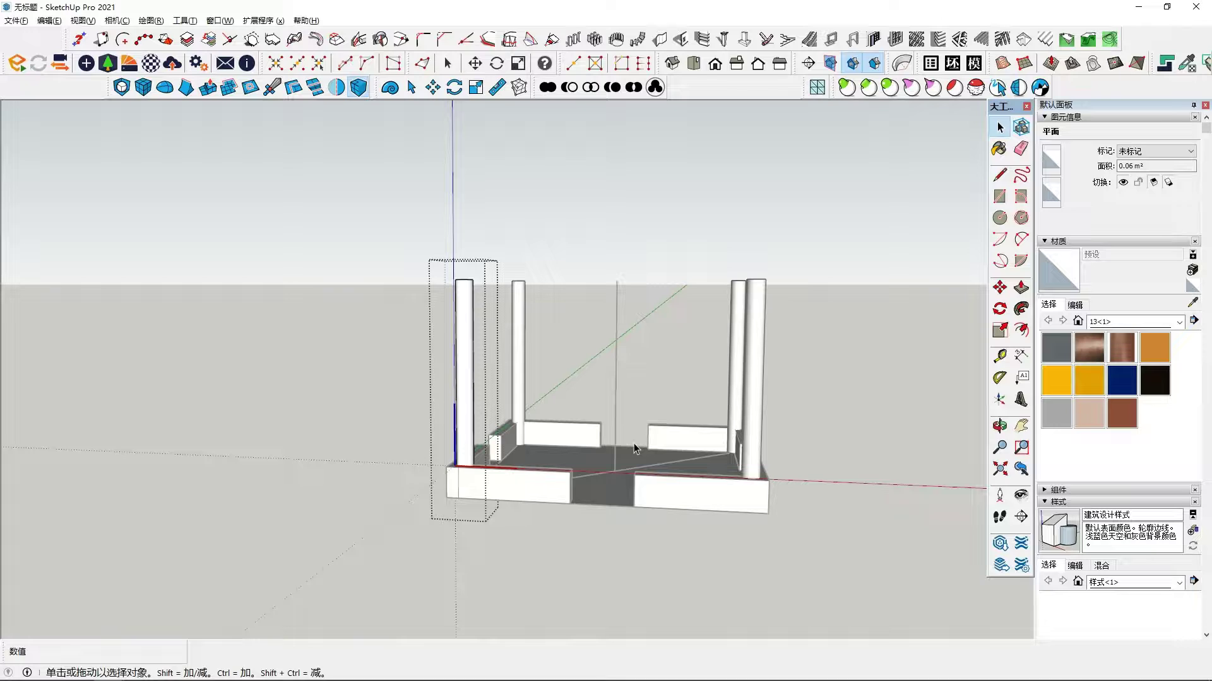
pyautogui.scroll(-1, 634, 443)
pyautogui.moveTo(519, 424); pyautogui.dragTo(513, 456, button='middle')
pyautogui.doubleClick(627, 411)
pyautogui.moveTo(628, 411); pyautogui.dragTo(641, 581, button='middle')
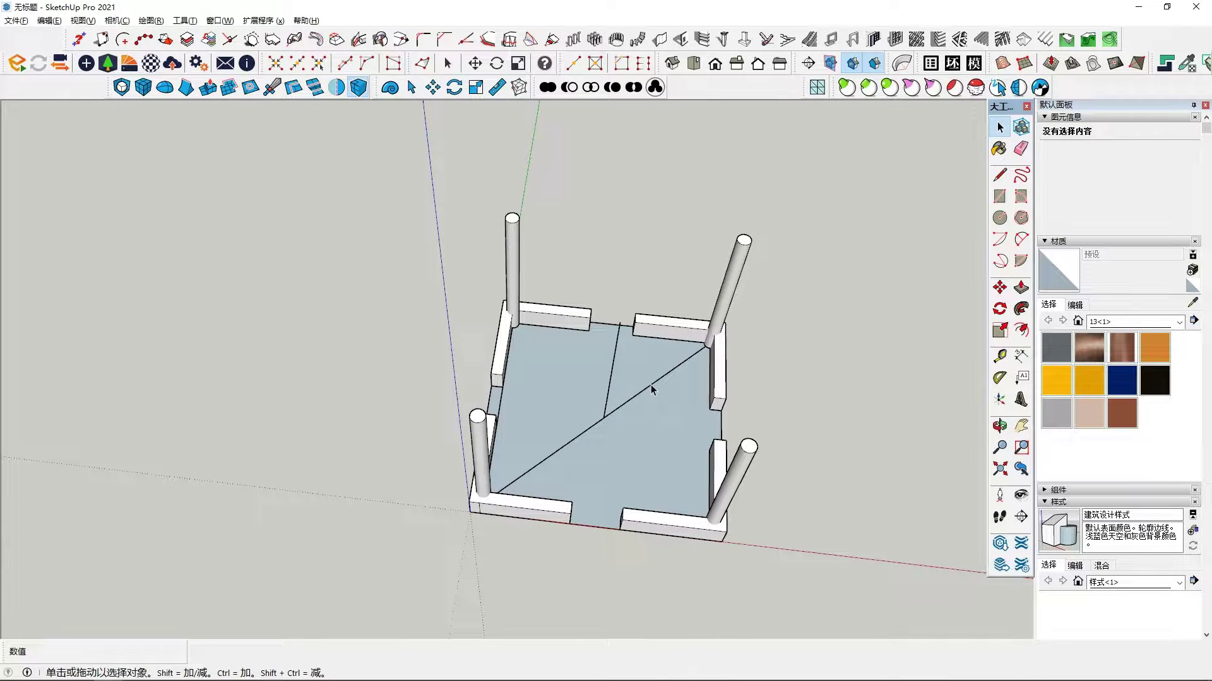
# Step: Draw a rectangle of about 6.73 m² on the floor, centred on the diagonal's midpoint
pyautogui.moveTo(652, 389); pyautogui.dragTo(656, 411, button='middle')
pyautogui.moveTo(790, 270); pyautogui.dragTo(684, 433, button='middle')
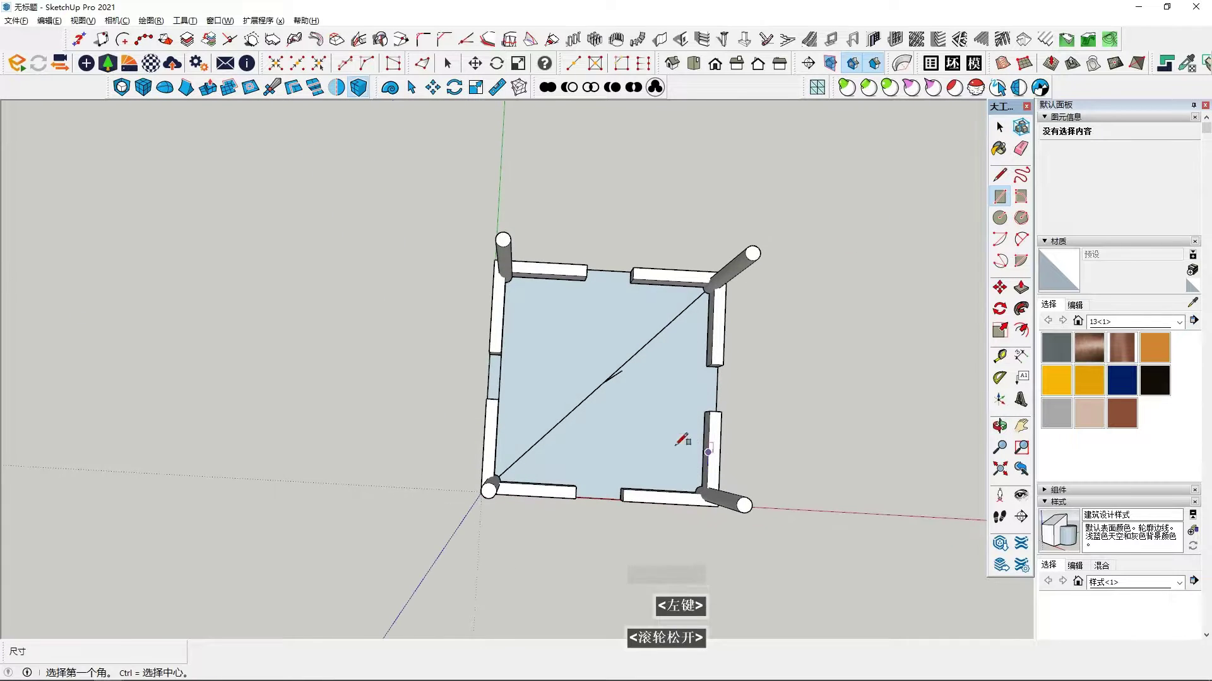
pyautogui.scroll(3, 608, 391)
pyautogui.moveTo(611, 414); pyautogui.dragTo(609, 371, button='middle')
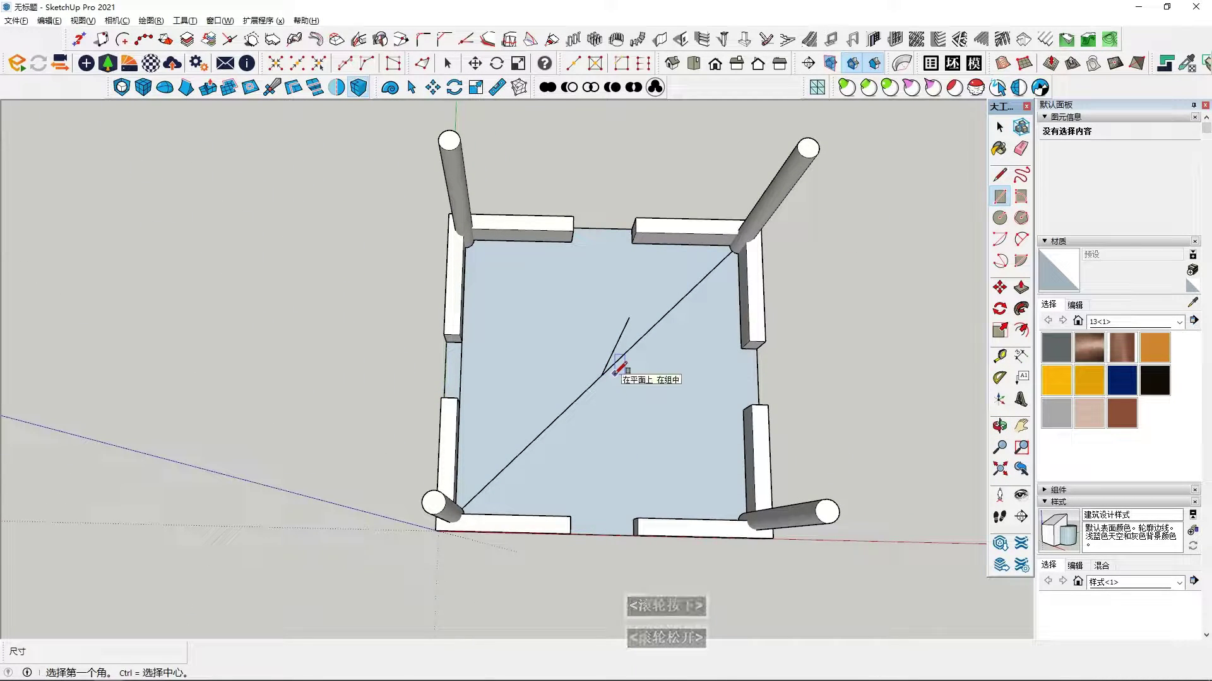
pyautogui.hotkey('shift', 'F6')
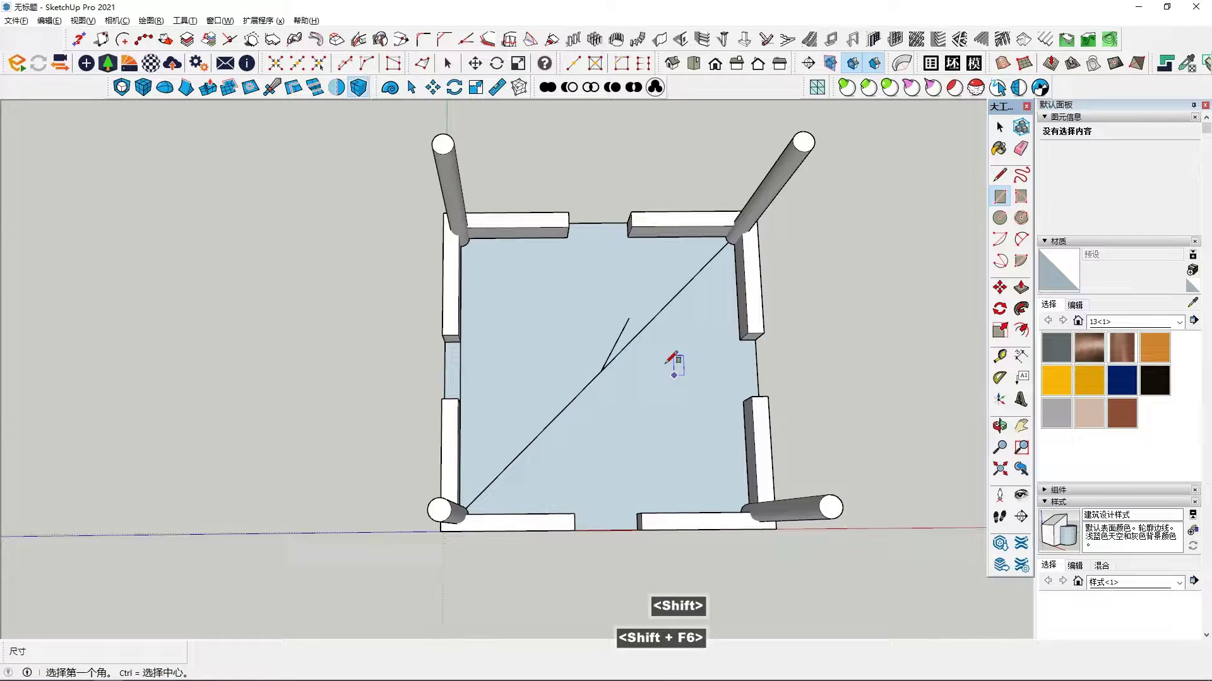
pyautogui.click(601, 372)
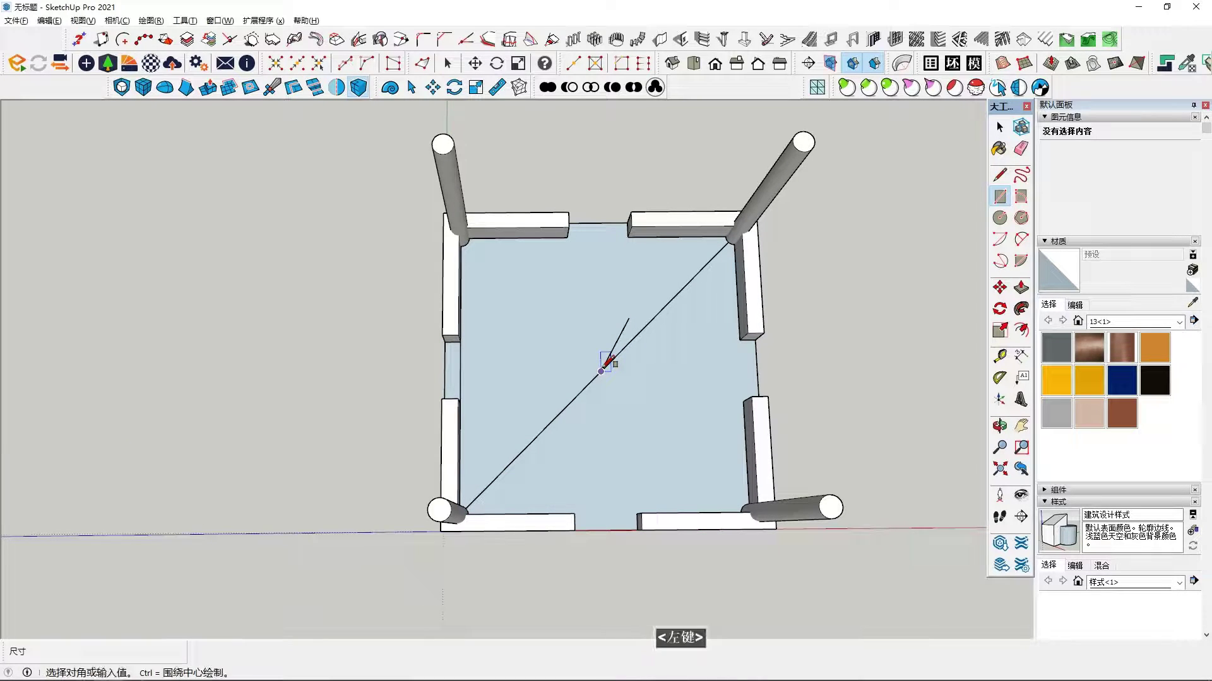
pyautogui.click(678, 292)
pyautogui.moveTo(630, 396); pyautogui.dragTo(599, 208, button='middle')
# Step: Extrude the central rectangle upward into a box lower than the corner columns
pyautogui.click(1020, 287)
pyautogui.click(1017, 292)
pyautogui.click(617, 441)
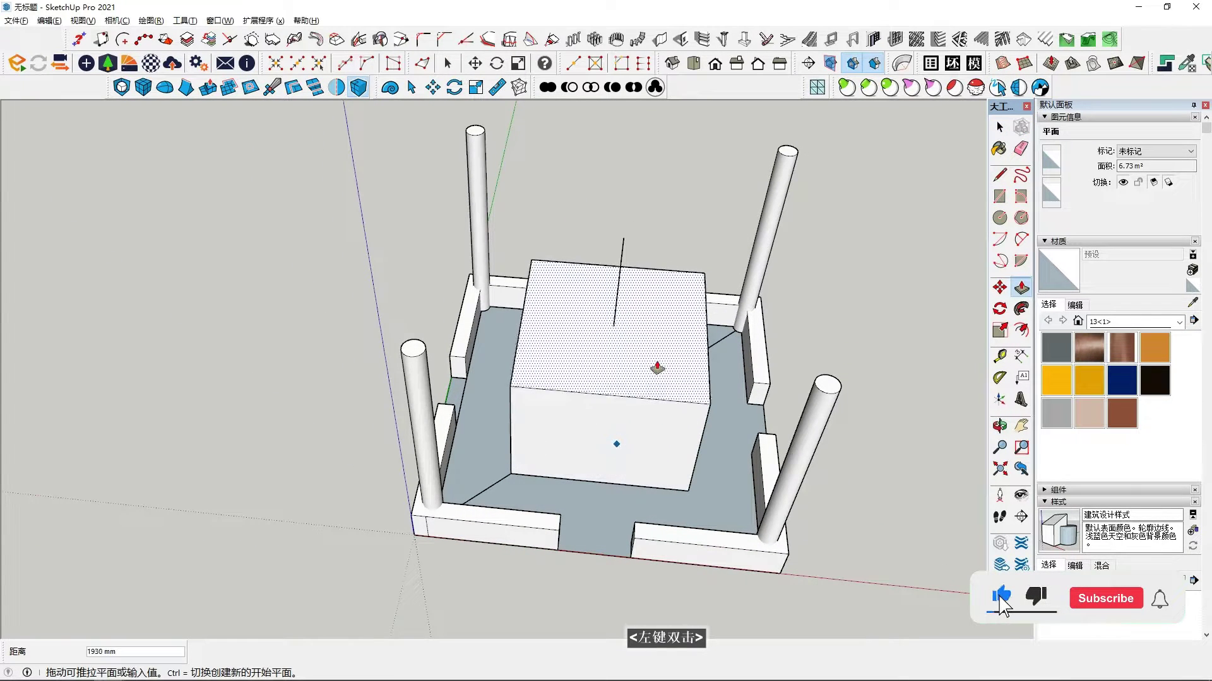
pyautogui.moveTo(653, 363); pyautogui.dragTo(646, 465, button='middle')
pyautogui.click(642, 293)
# Step: Offset the box's top face inward to form an inner square of about 3.64 m²
pyautogui.press('space')
pyautogui.click(646, 335)
pyautogui.moveTo(646, 335); pyautogui.dragTo(694, 249, button='middle')
pyautogui.click(1020, 330)
pyautogui.click(689, 241)
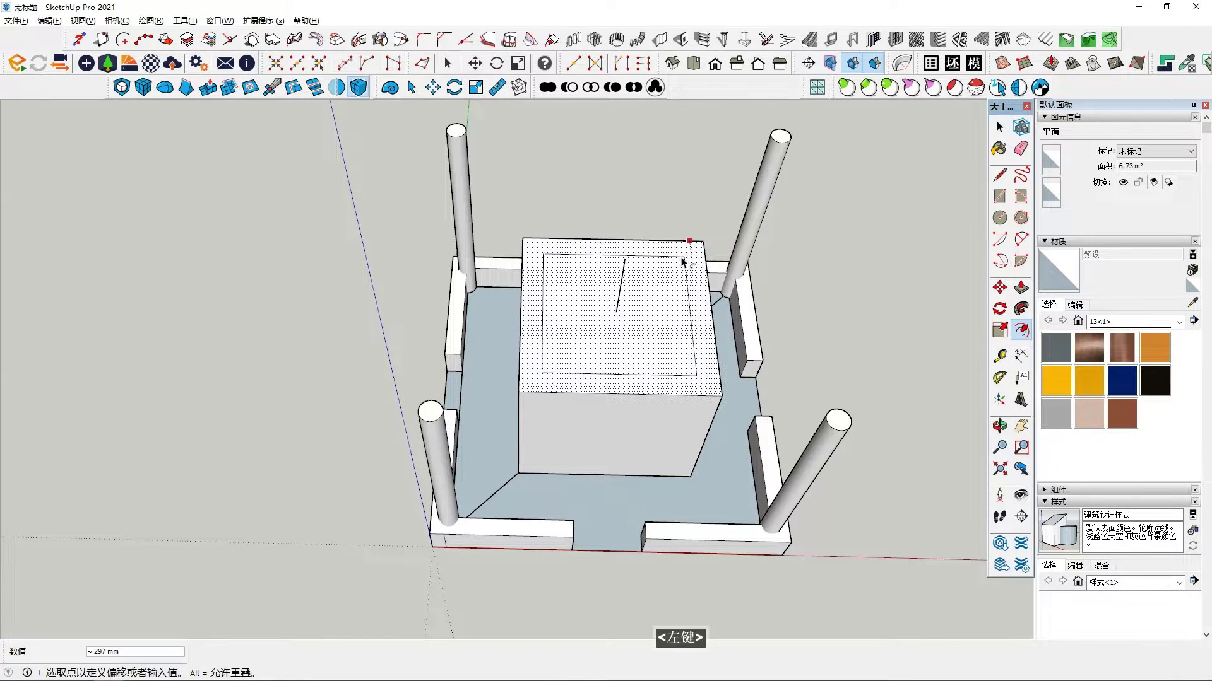
pyautogui.click(683, 264)
# Step: Push the inner top face down to the floor to hollow out the central box
pyautogui.press('space')
pyautogui.click(644, 297)
pyautogui.moveTo(644, 297); pyautogui.dragTo(694, 240, button='middle')
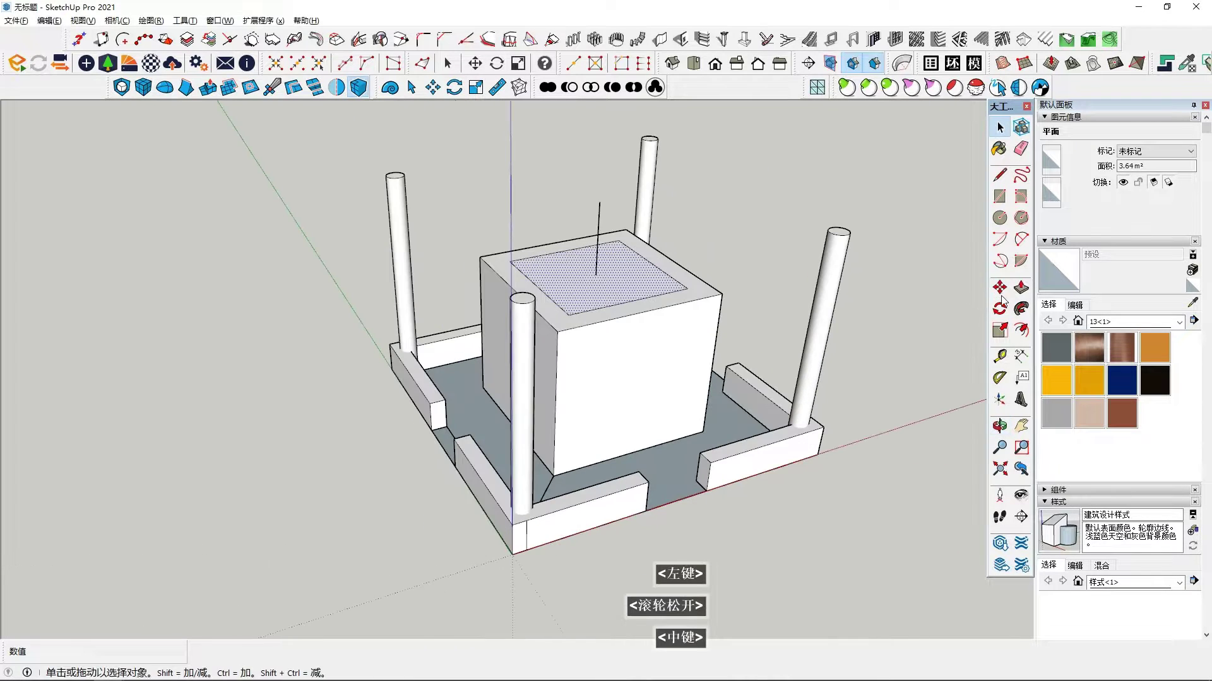
pyautogui.click(616, 306)
pyautogui.moveTo(662, 391); pyautogui.dragTo(678, 114, button='middle')
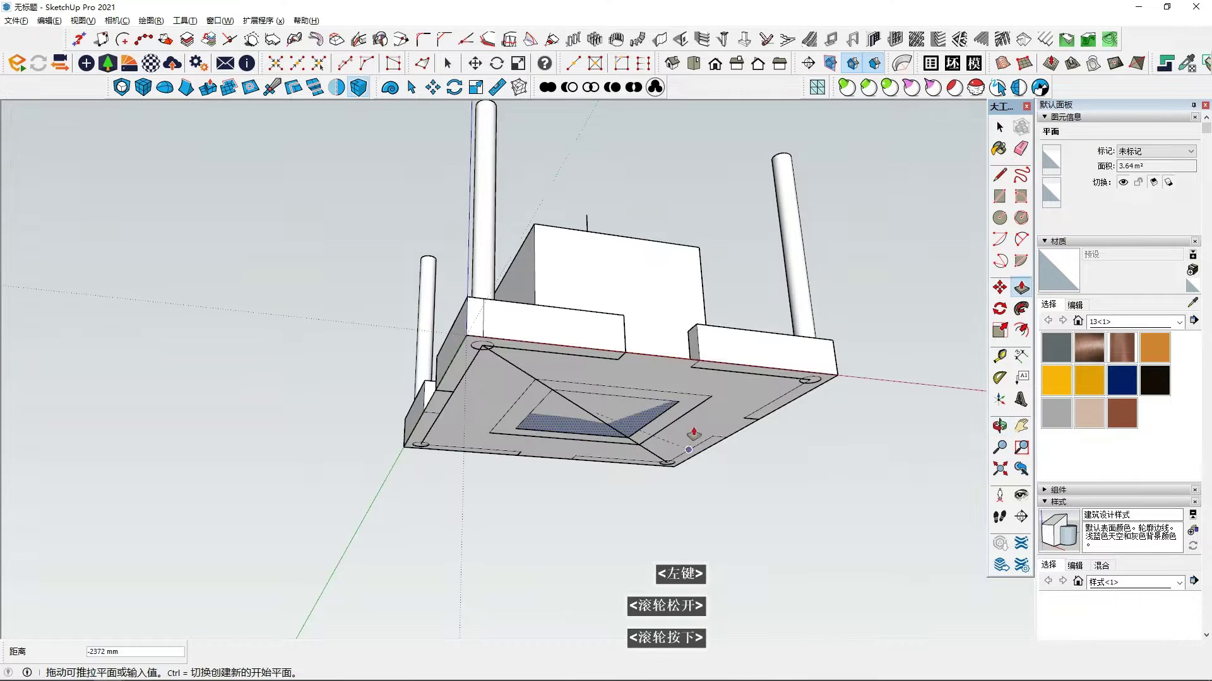
pyautogui.click(703, 369)
pyautogui.moveTo(702, 369); pyautogui.dragTo(589, 562, button='middle')
pyautogui.press('space')
pyautogui.scroll(4, 597, 402)
pyautogui.moveTo(597, 403); pyautogui.dragTo(640, 568, button='middle')
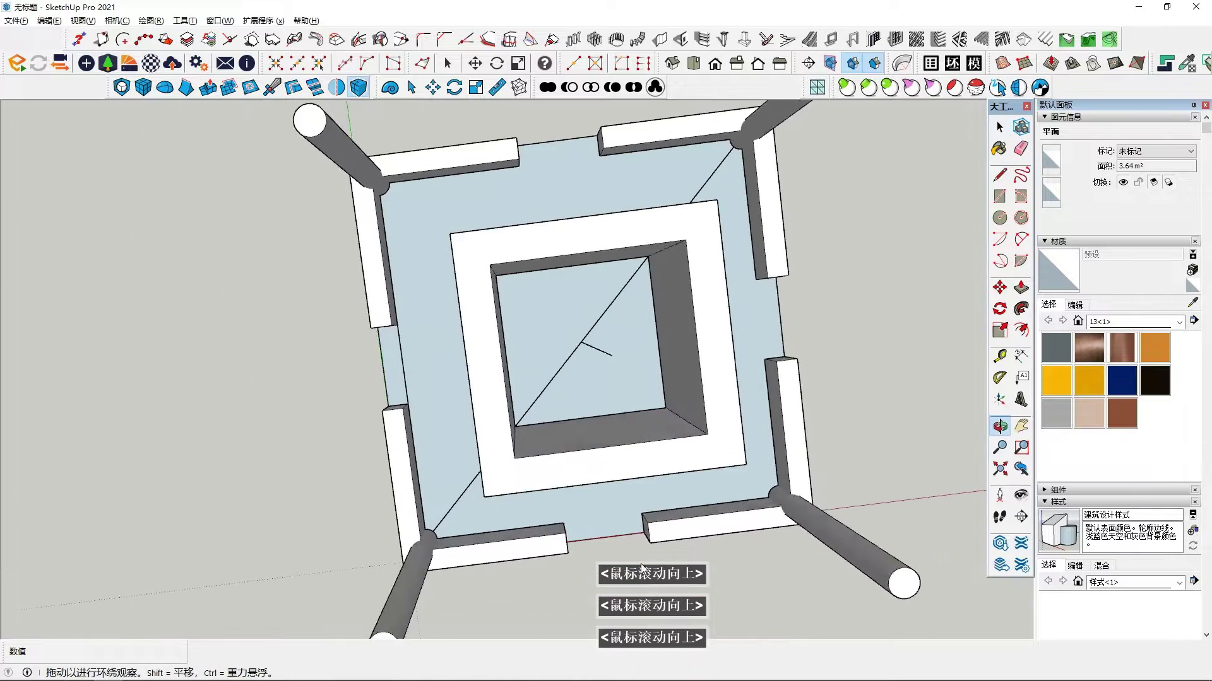
pyautogui.moveTo(564, 429); pyautogui.dragTo(584, 392, button='middle')
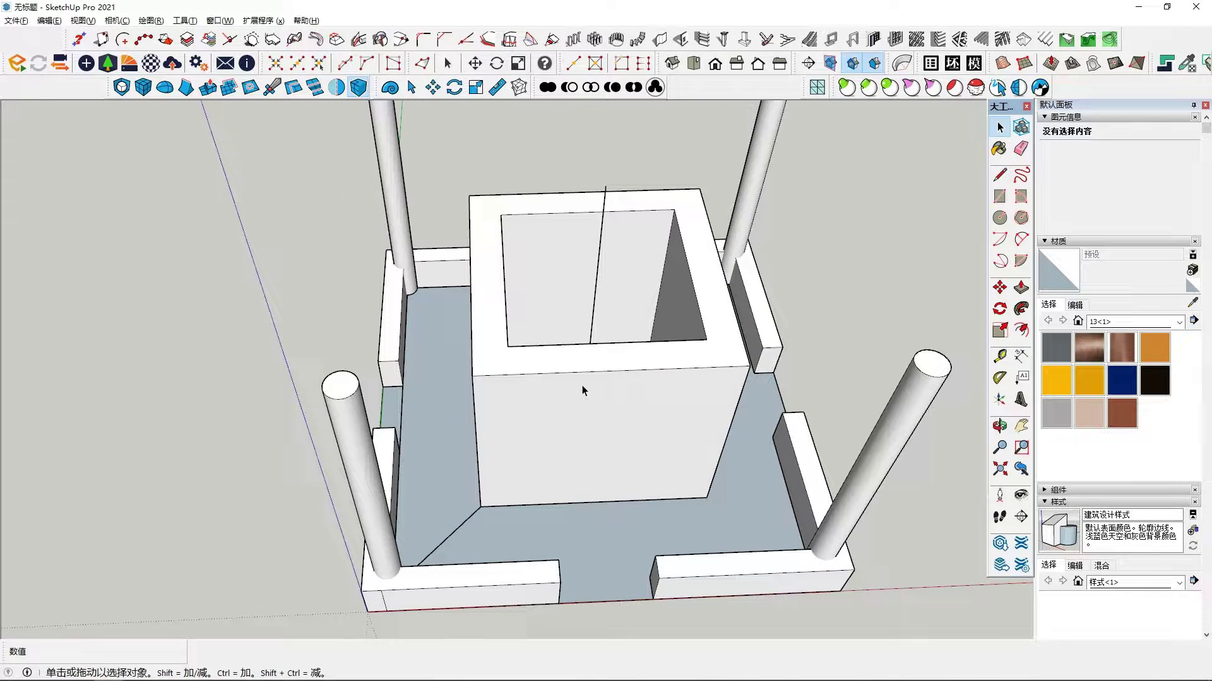
pyautogui.moveTo(582, 387); pyautogui.dragTo(585, 324, button='middle')
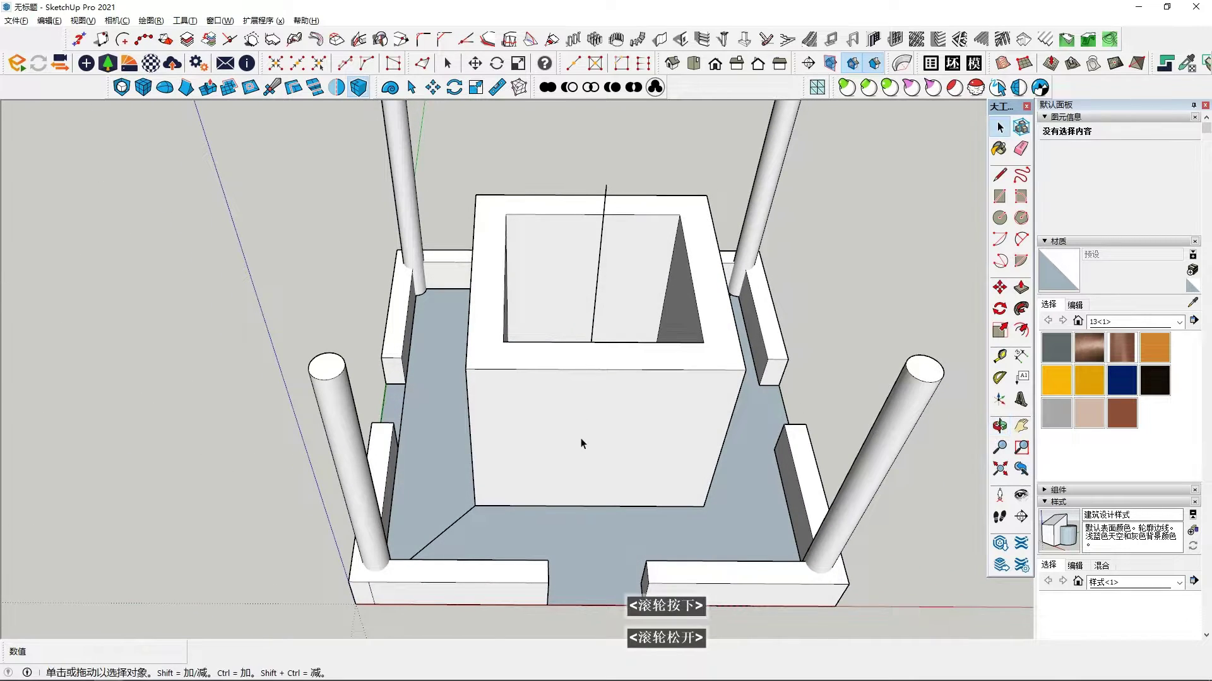
pyautogui.scroll(-2, 581, 441)
pyautogui.moveTo(581, 440); pyautogui.dragTo(609, 361, button='middle')
pyautogui.scroll(-3, 608, 399)
pyautogui.moveTo(608, 402); pyautogui.dragTo(587, 424, button='middle')
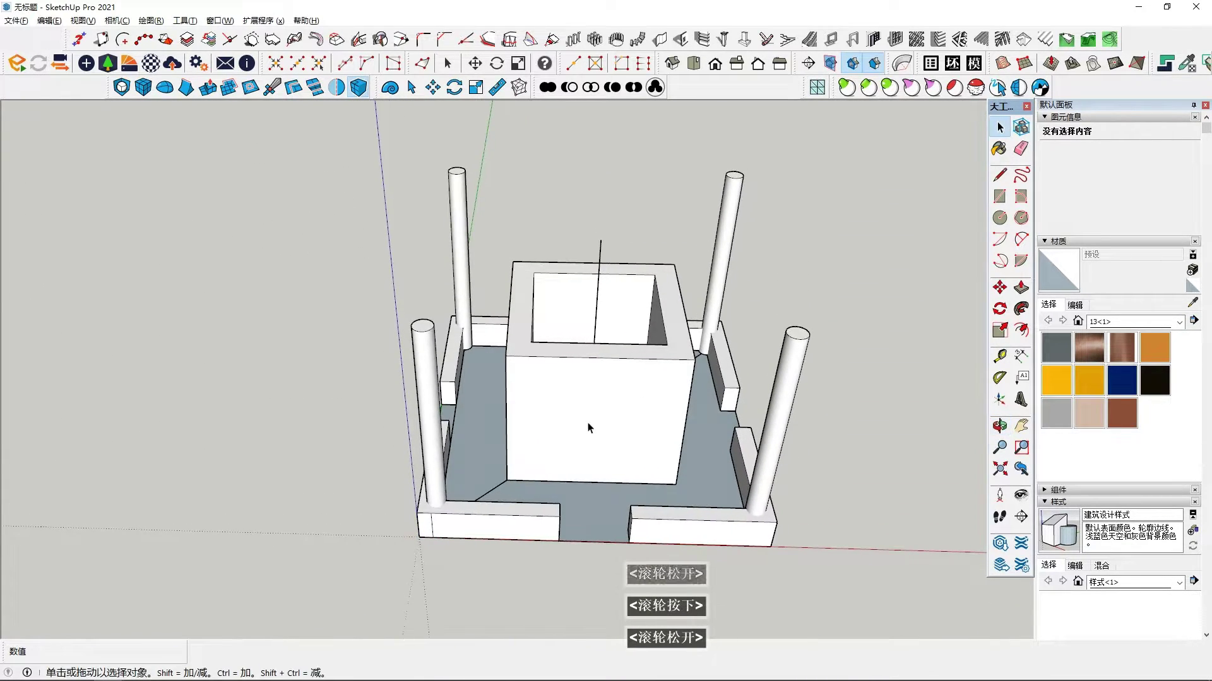
# Step: Mark the centre point of the central box's front face by picking three of its corners
pyautogui.hotkey('shift', 'F6')
pyautogui.scroll(3, 577, 320)
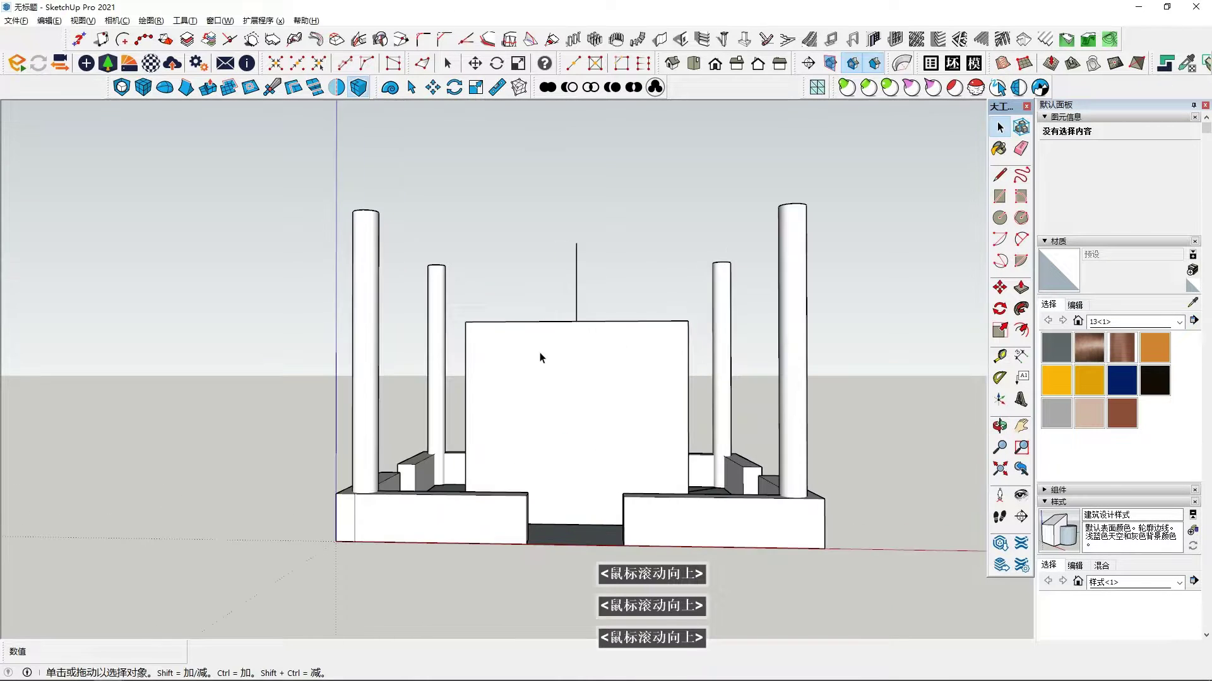
pyautogui.doubleClick(560, 376)
pyautogui.scroll(3, 658, 383)
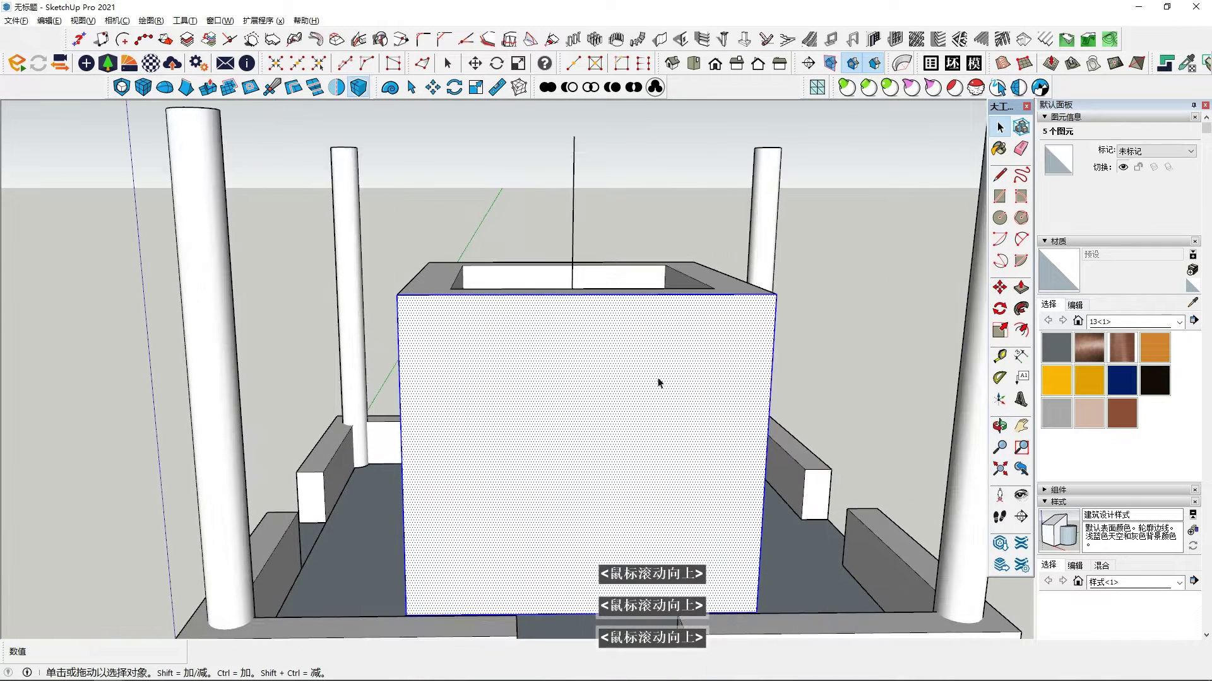
pyautogui.click(98, 44)
pyautogui.keyDown('shift'); pyautogui.moveTo(418, 330); pyautogui.dragTo(395, 270, button='middle'); pyautogui.keyUp('shift')
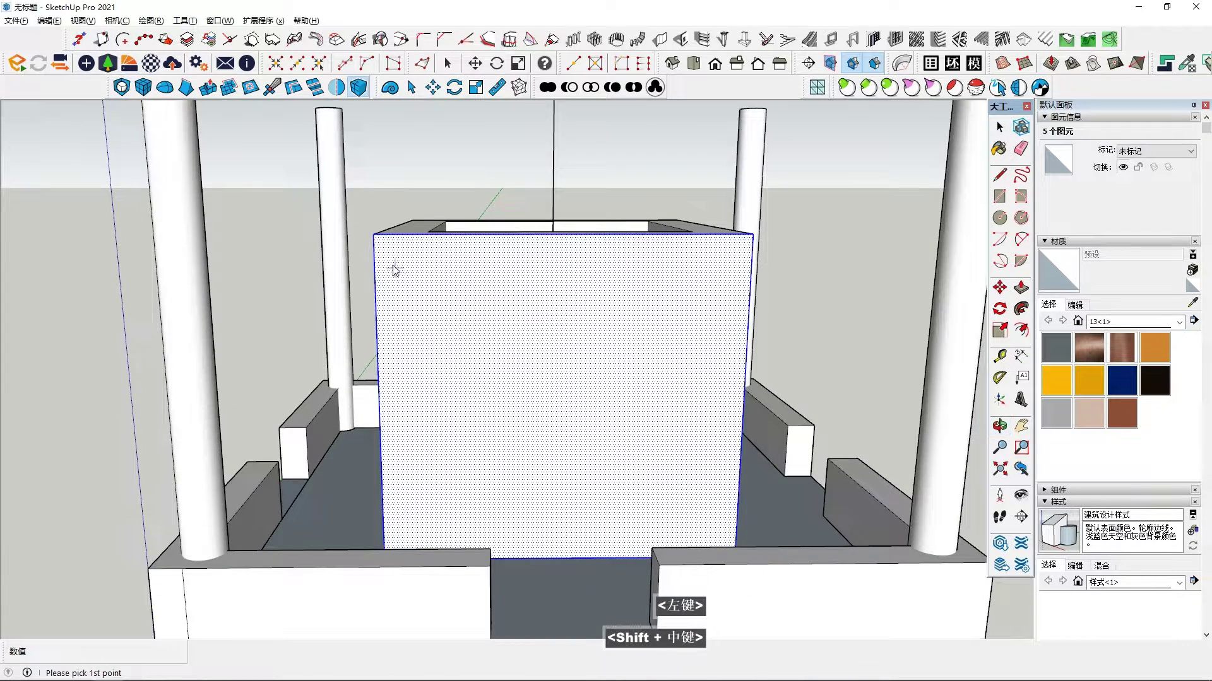
pyautogui.click(753, 235)
pyautogui.moveTo(753, 237); pyautogui.dragTo(750, 457, button='middle')
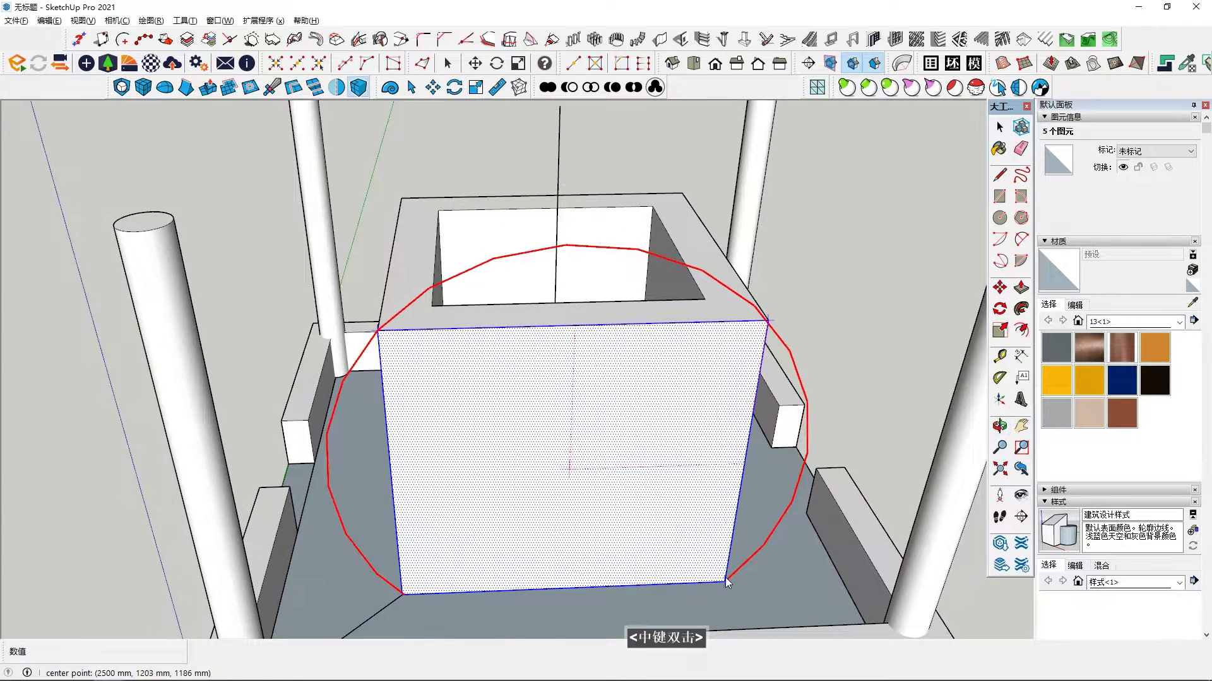
pyautogui.click(725, 581)
# Step: Draw a circle of about 1.87 m² centred on the marked point of the box's front face
pyautogui.click(999, 218)
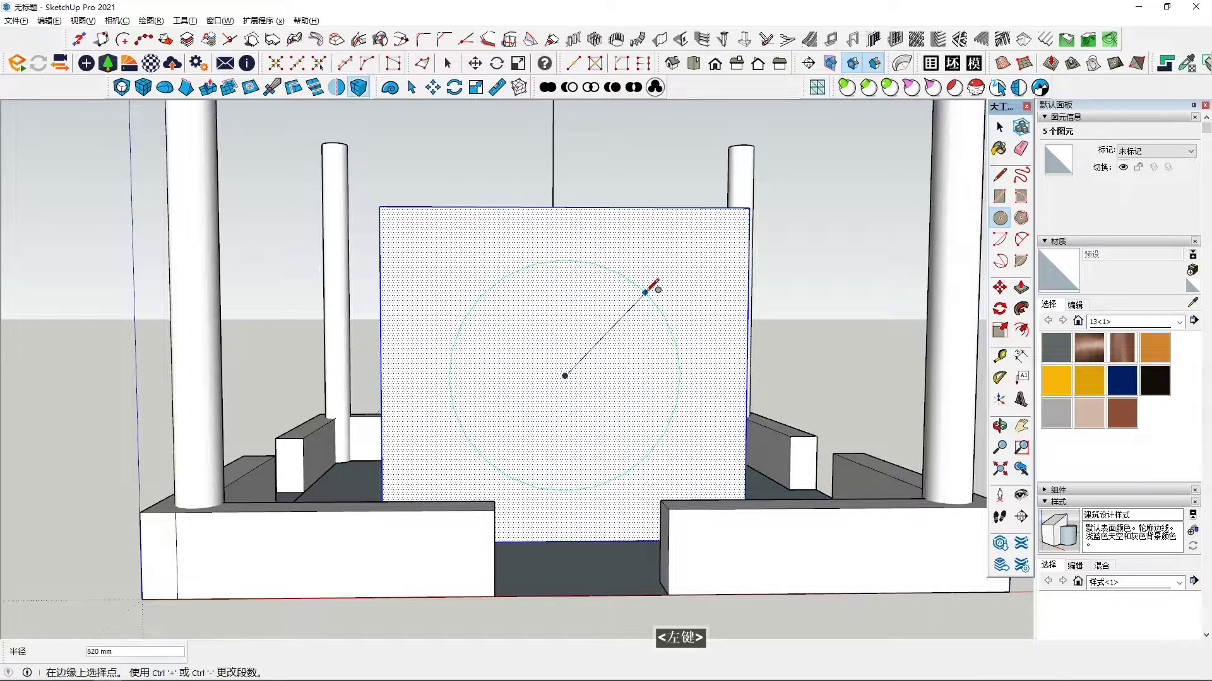
pyautogui.click(642, 298)
pyautogui.moveTo(641, 299); pyautogui.dragTo(622, 450, button='middle')
# Step: Rotate-copy the circle with its face around the vertical centre line in 3 copies, onto the box's other three sides
pyautogui.press('space')
pyautogui.click(579, 381)
pyautogui.doubleClick(676, 418)
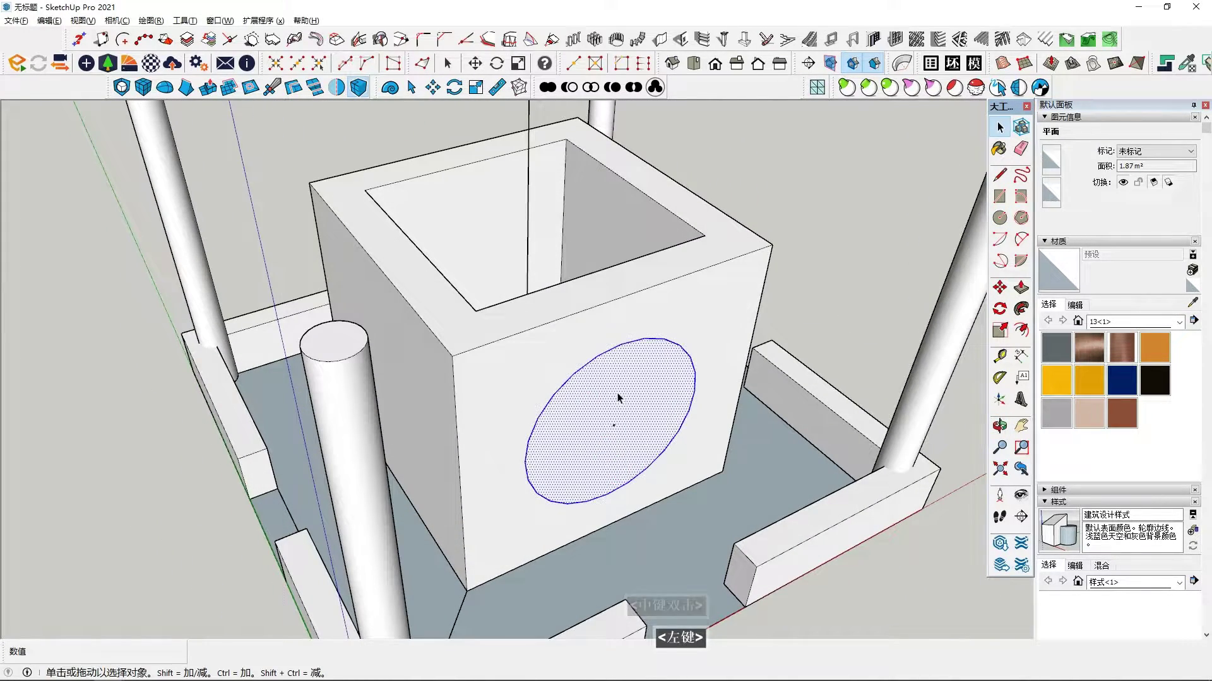
pyautogui.moveTo(677, 419); pyautogui.dragTo(214, 56, button='middle')
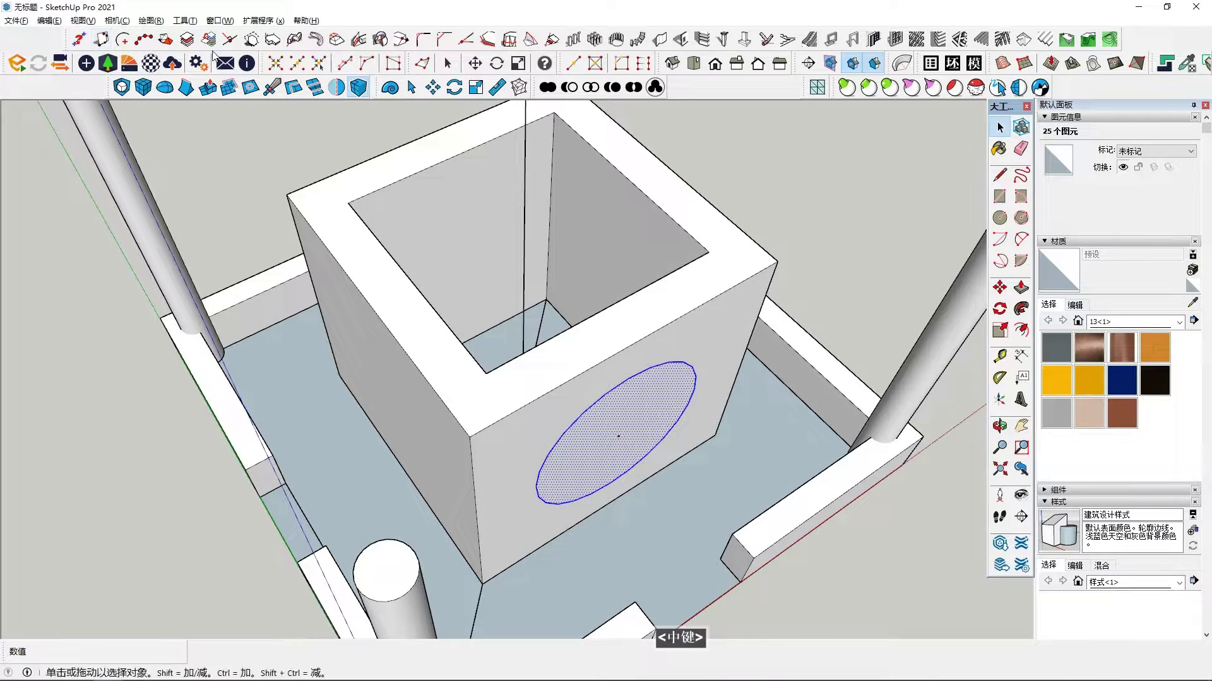
pyautogui.click(1000, 308)
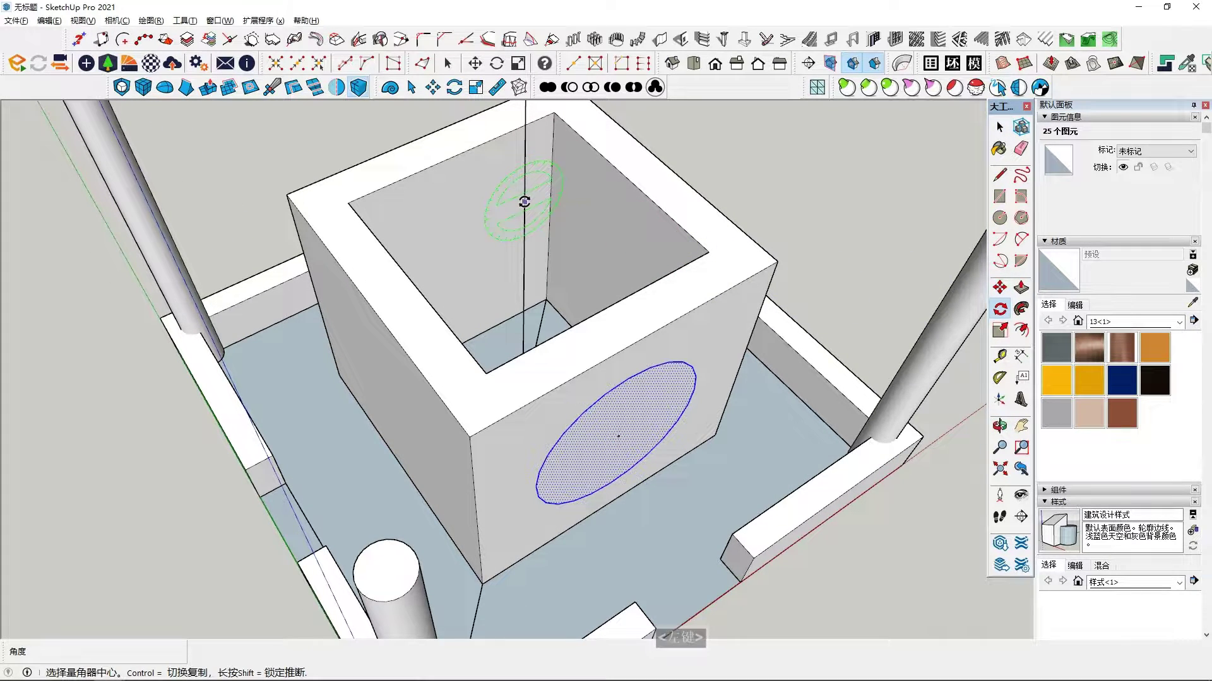
pyautogui.click(524, 202)
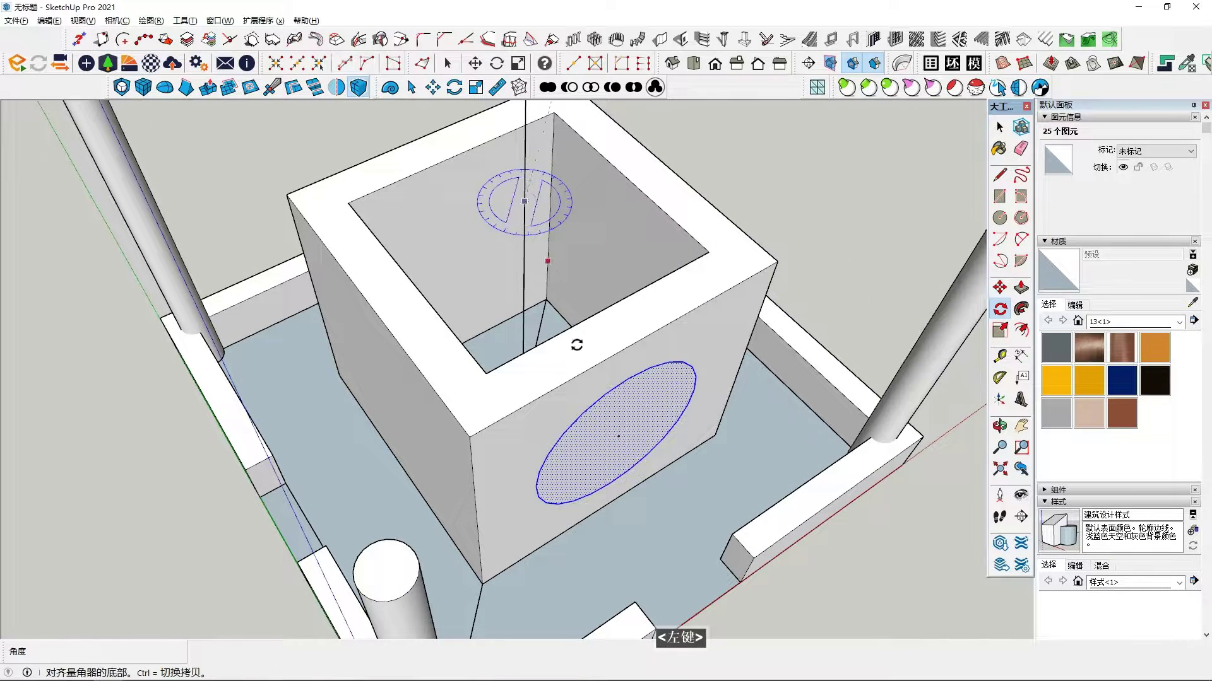
pyautogui.click(635, 341)
pyautogui.press('ctrl')
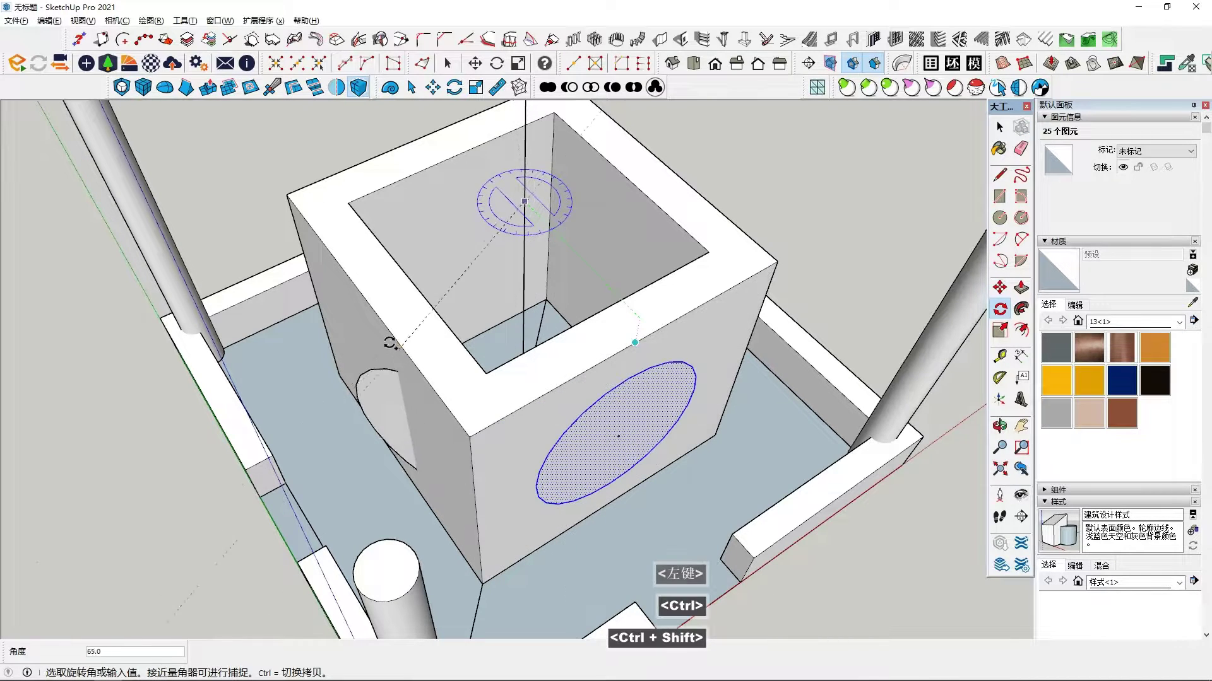
pyautogui.moveTo(376, 306); pyautogui.dragTo(407, 397, button='middle')
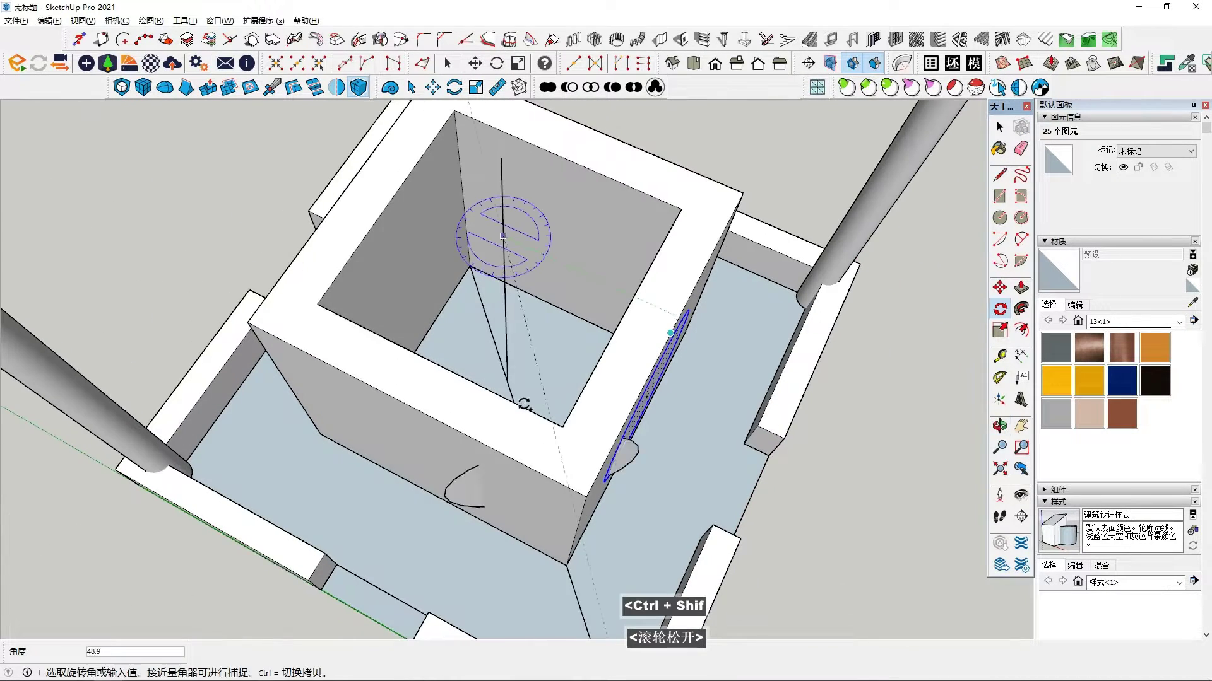
pyautogui.click(410, 404)
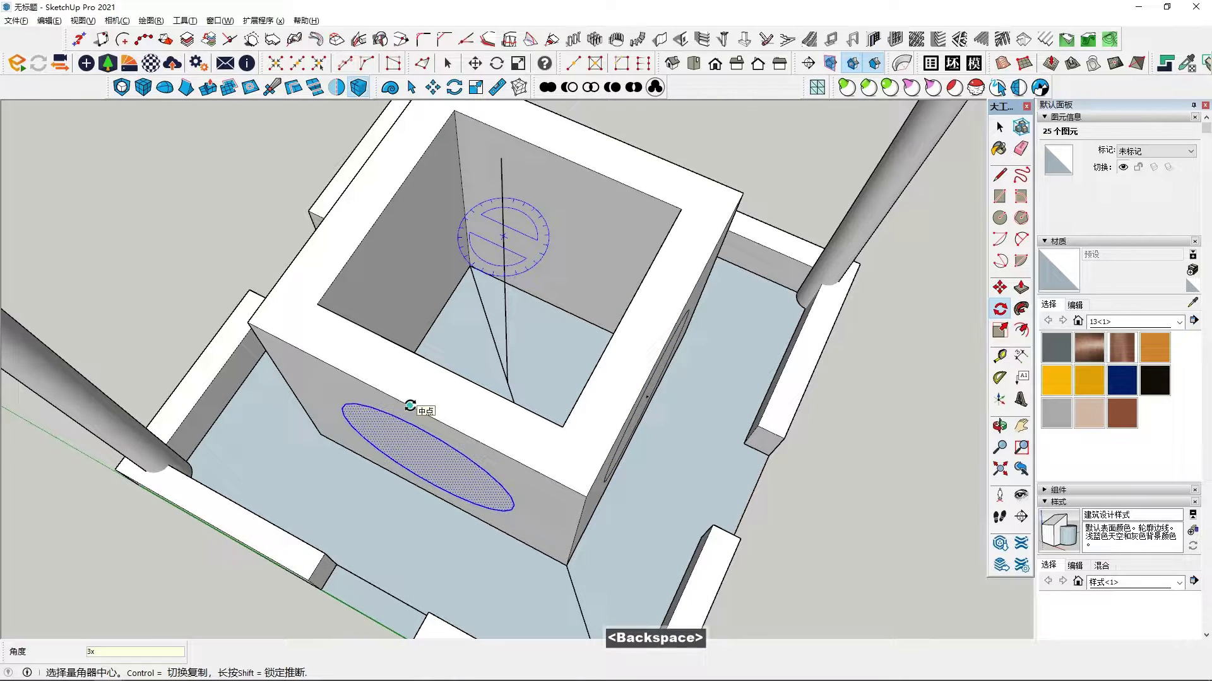
pyautogui.press('space')
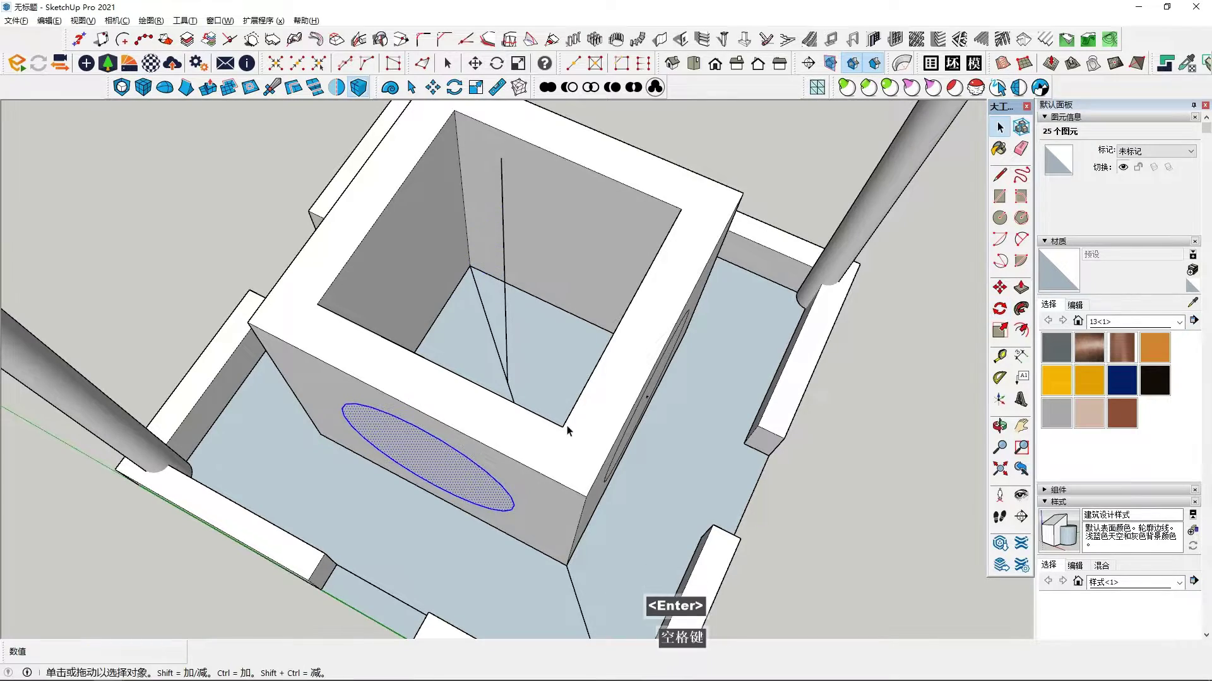
# Step: Push the front circle inward through the box wall to cut a round opening
pyautogui.moveTo(701, 442); pyautogui.dragTo(593, 312, button='middle')
pyautogui.scroll(1, 595, 317)
pyautogui.click(602, 354)
pyautogui.moveTo(601, 354); pyautogui.dragTo(739, 442, button='middle')
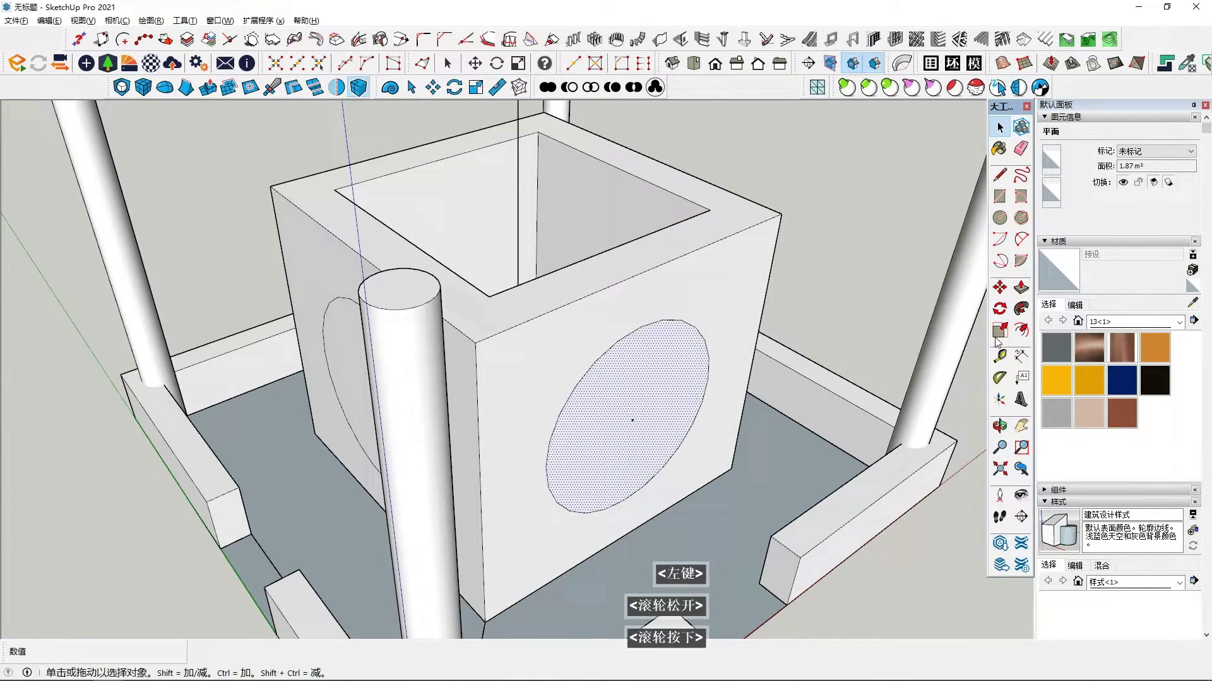
pyautogui.click(1021, 296)
pyautogui.doubleClick(644, 392)
pyautogui.moveTo(512, 279); pyautogui.dragTo(580, 303, button='middle')
pyautogui.hotkey('ctrl', 'z')
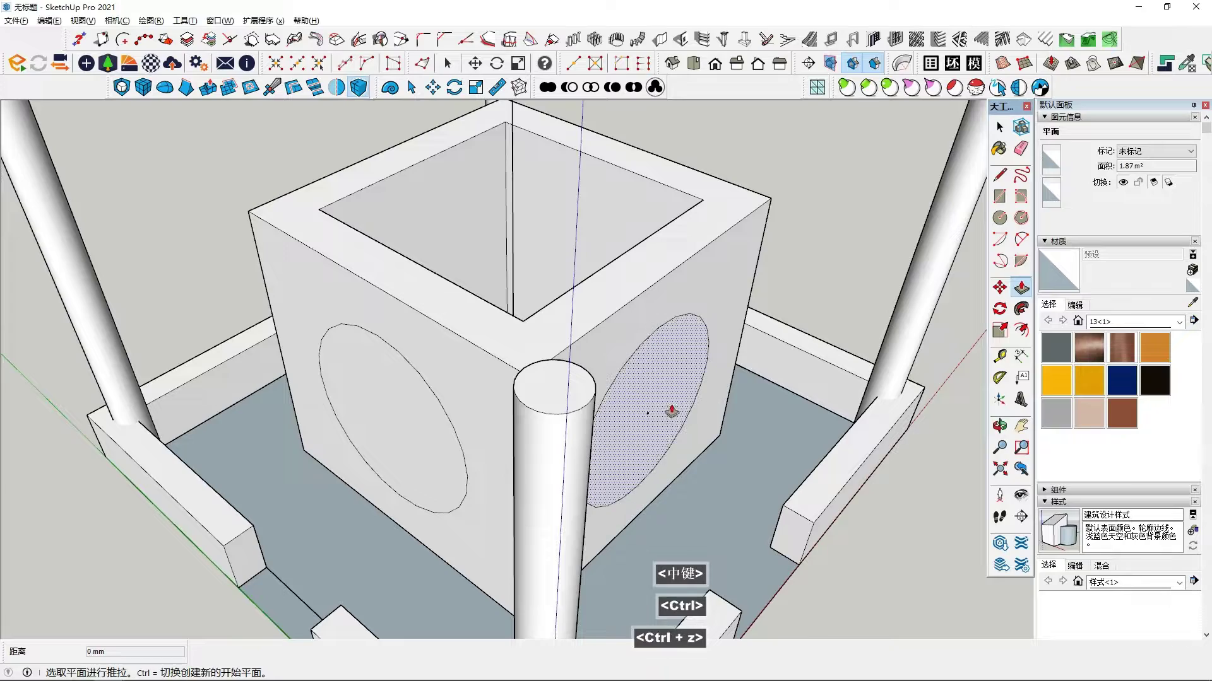
pyautogui.click(672, 412)
pyautogui.moveTo(590, 347); pyautogui.dragTo(714, 308, button='middle')
pyautogui.click(619, 243)
# Step: Push the circles on the box's other three sides through the wall to cut matching round openings
pyautogui.moveTo(619, 247); pyautogui.dragTo(761, 391, button='middle')
pyautogui.click(576, 489)
pyautogui.moveTo(519, 357); pyautogui.dragTo(470, 189, button='middle')
pyautogui.click(610, 249)
pyautogui.click(717, 438)
pyautogui.moveTo(688, 363); pyautogui.dragTo(833, 451, button='middle')
pyautogui.click(368, 258)
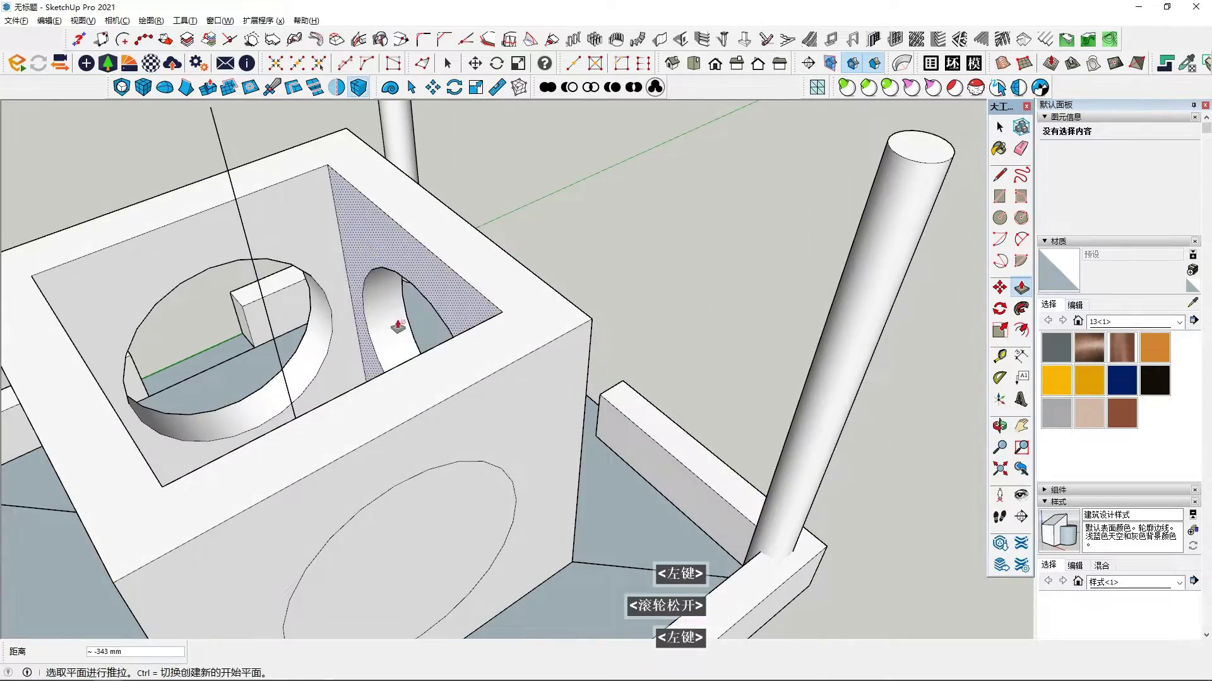
pyautogui.moveTo(397, 326); pyautogui.dragTo(548, 344, button='middle')
pyautogui.click(524, 482)
pyautogui.moveTo(471, 394); pyautogui.dragTo(748, 340, button='middle')
pyautogui.click(619, 316)
pyautogui.moveTo(619, 318); pyautogui.dragTo(638, 414, button='middle')
# Step: Select the whole central box with its round openings and make it a group
pyautogui.scroll(-4, 644, 419)
pyautogui.press('space')
pyautogui.scroll(-2, 492, 392)
pyautogui.moveTo(484, 392); pyautogui.dragTo(505, 406, button='middle')
pyautogui.scroll(-2, 506, 406)
pyautogui.tripleClick(511, 414)
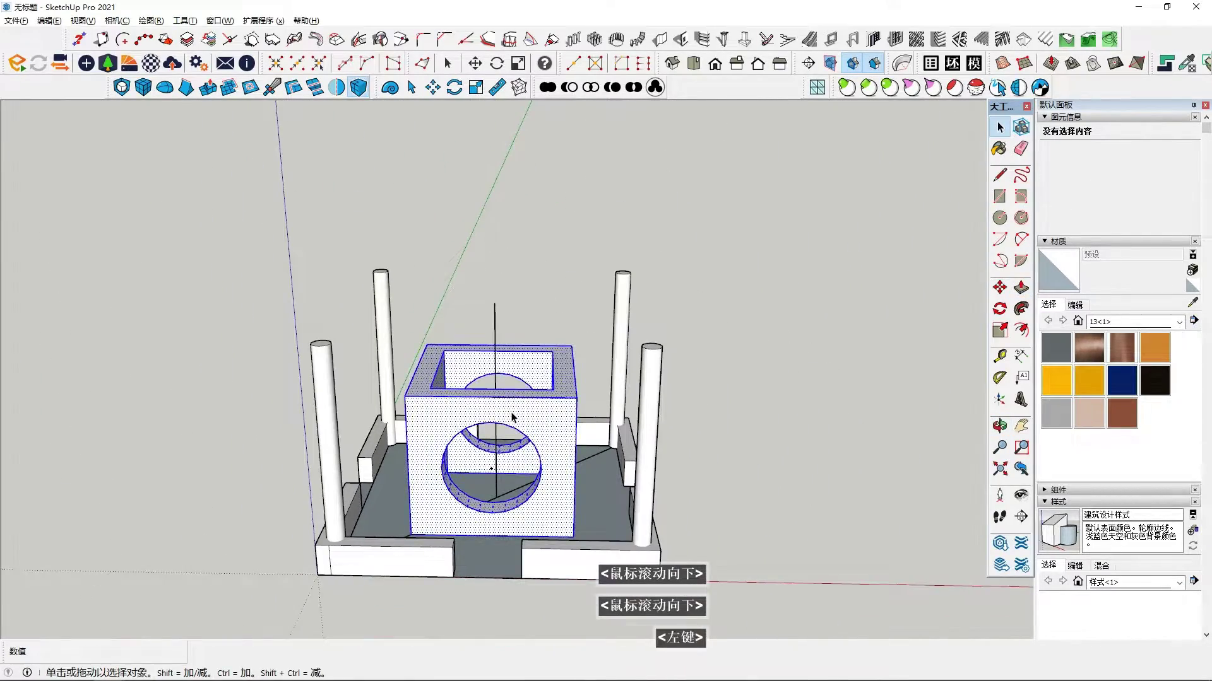
pyautogui.rightClick(529, 404)
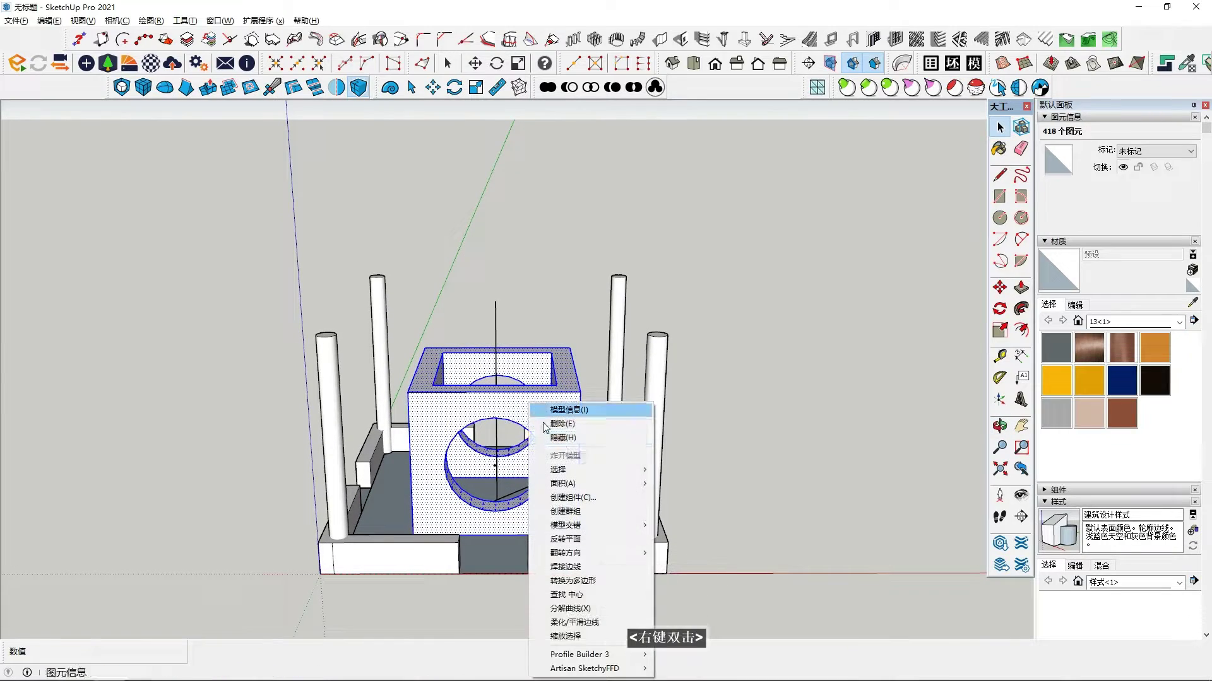
pyautogui.click(582, 512)
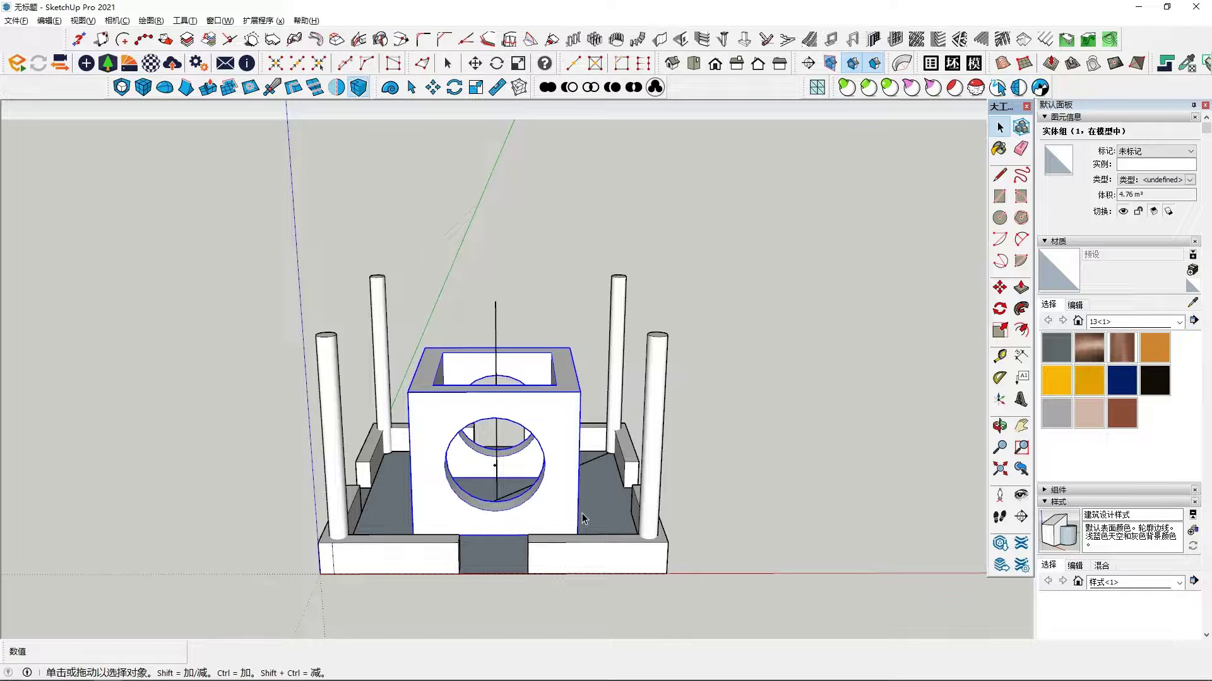
# Step: Draw a 5000 × 5000 mm rectangle centred on the top end of the vertical centre line
pyautogui.moveTo(584, 518); pyautogui.dragTo(579, 416, button='middle')
pyautogui.scroll(-1, 578, 415)
pyautogui.hotkey('shift', 'F6')
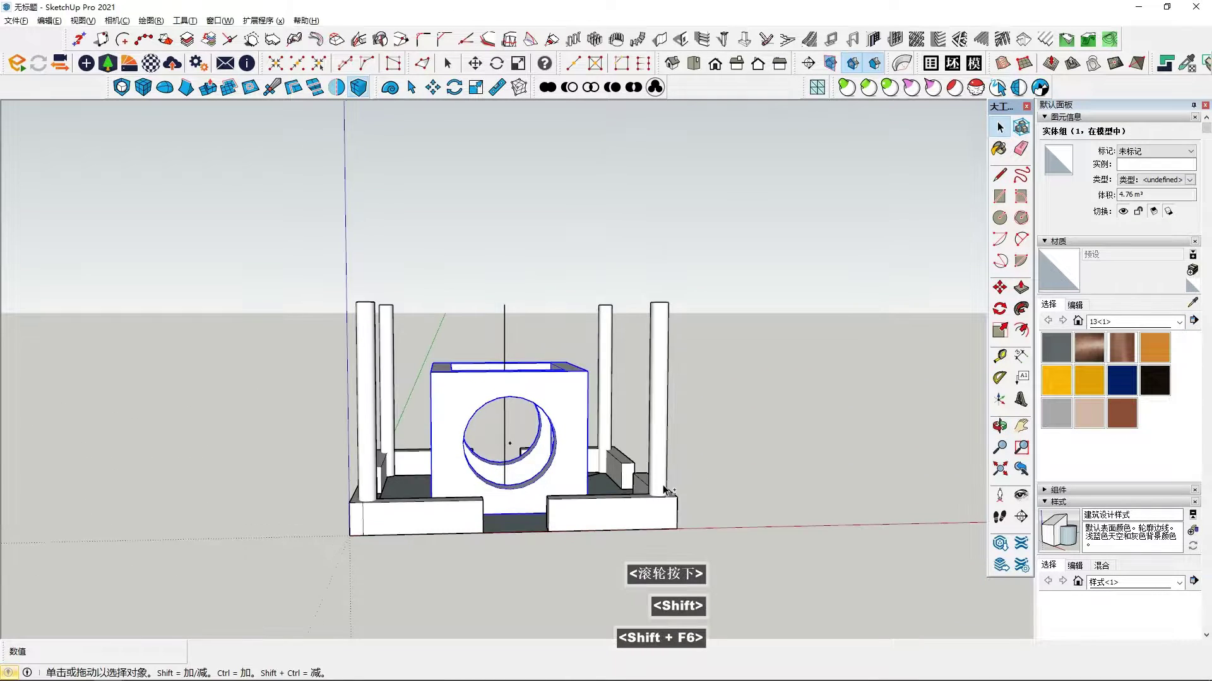
pyautogui.moveTo(663, 489); pyautogui.dragTo(687, 548, button='middle')
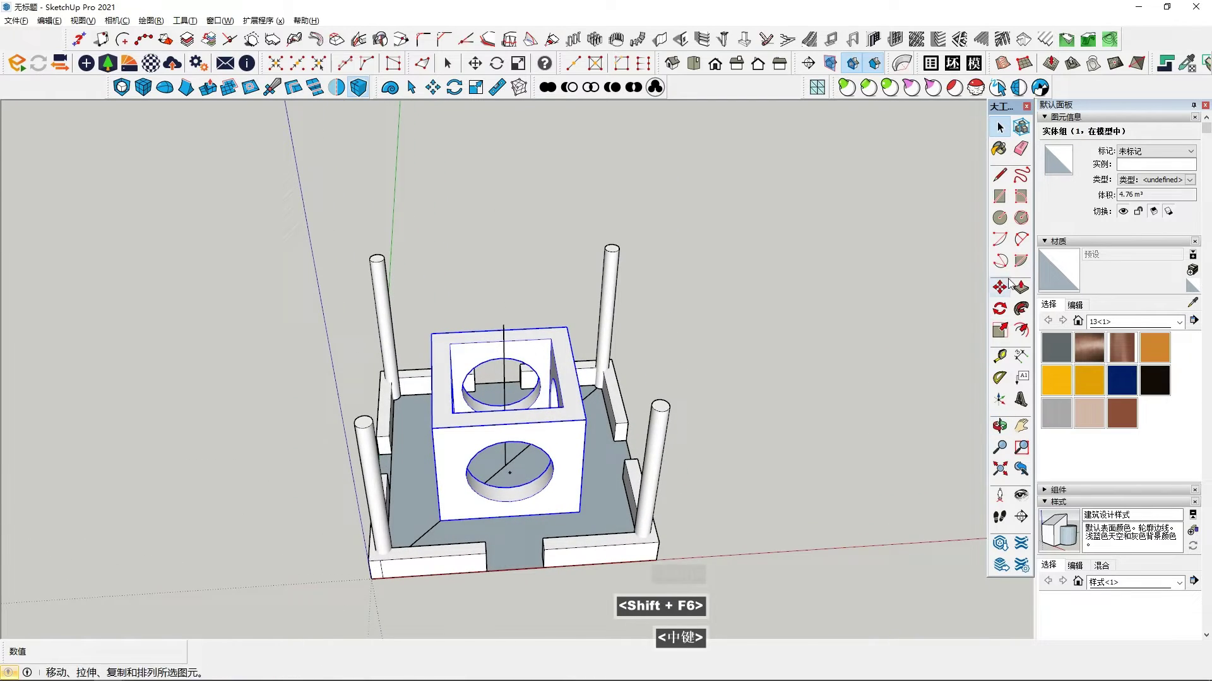
pyautogui.click(1000, 196)
pyautogui.moveTo(499, 360); pyautogui.dragTo(497, 335, button='middle')
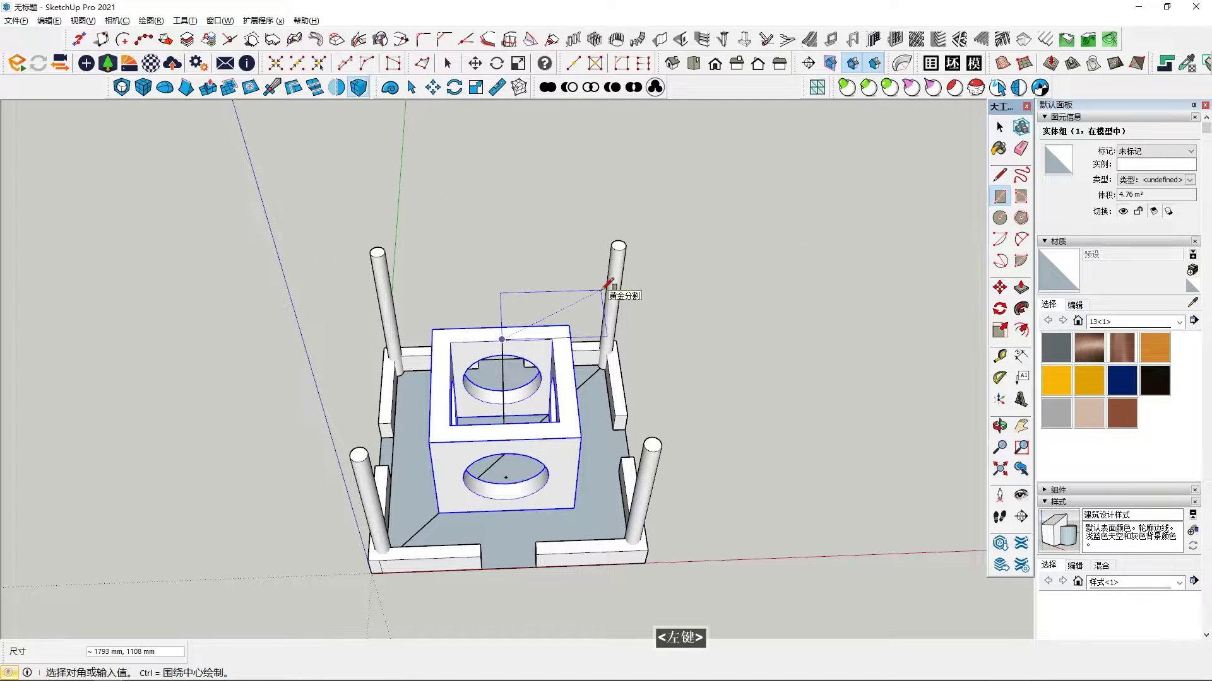
pyautogui.press('ctrl')
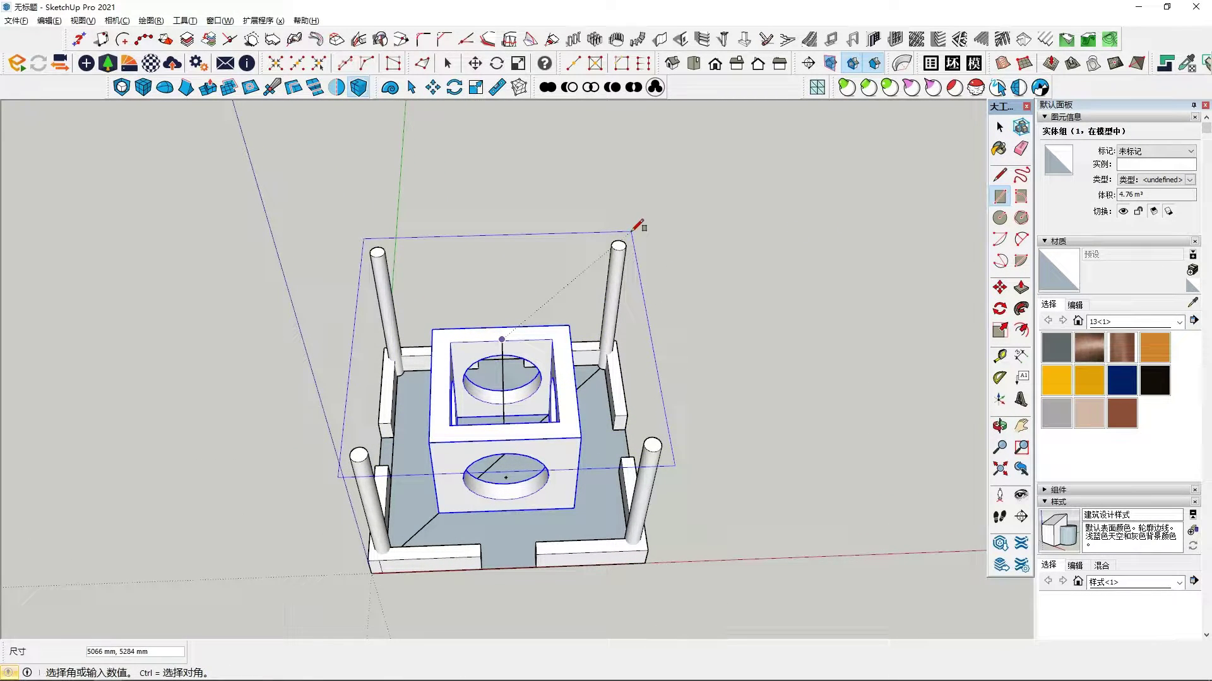
pyautogui.moveTo(630, 238)
pyautogui.mouseDown(button='middle')
pyautogui.moveTo(619, 320)
pyautogui.moveTo(630, 244)
pyautogui.mouseUp(button='middle')
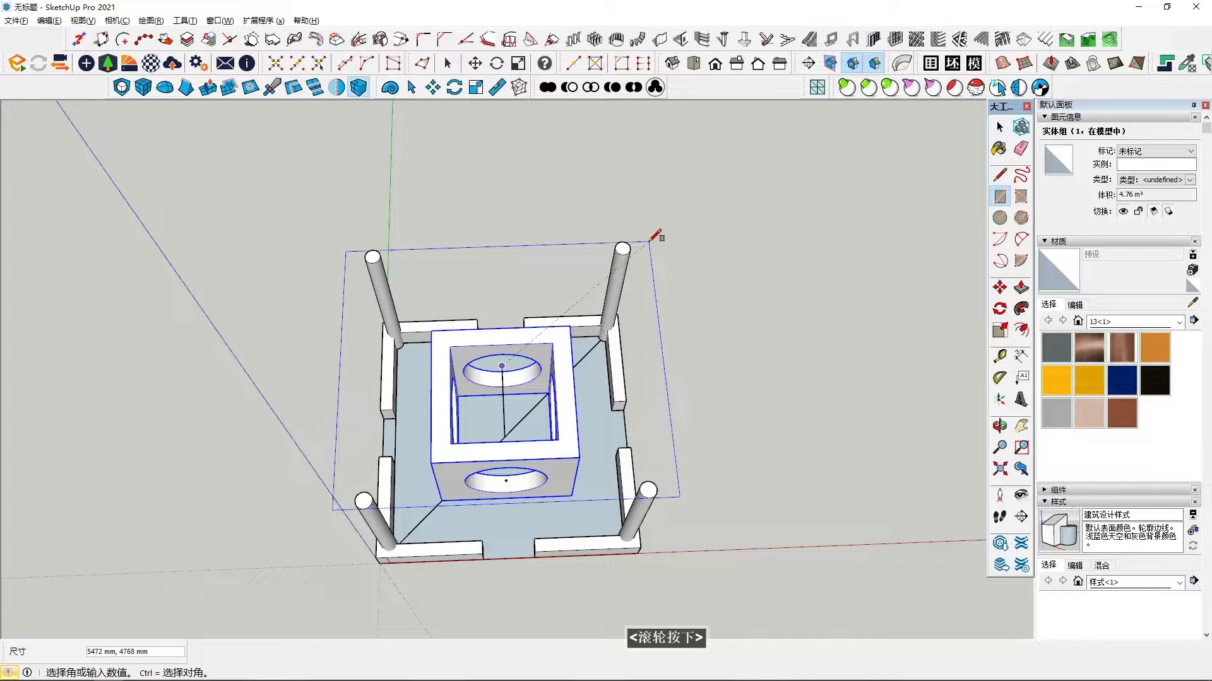
pyautogui.write('5000,5')
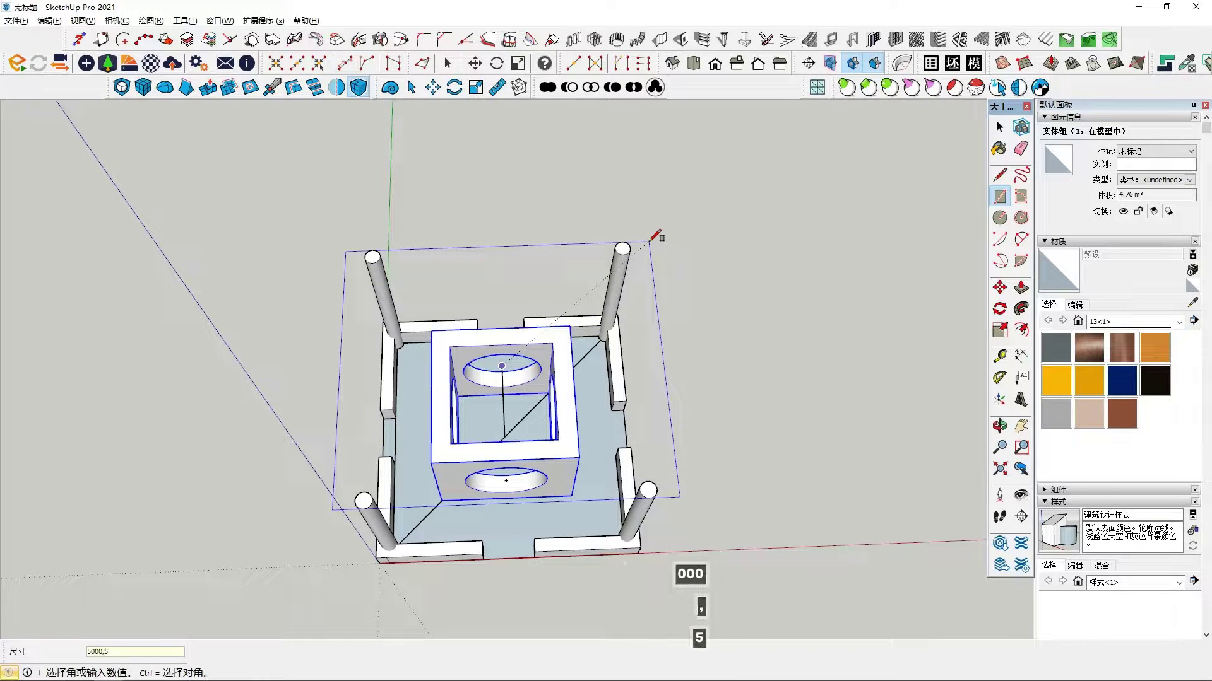
pyautogui.press('Return')
pyautogui.press('space')
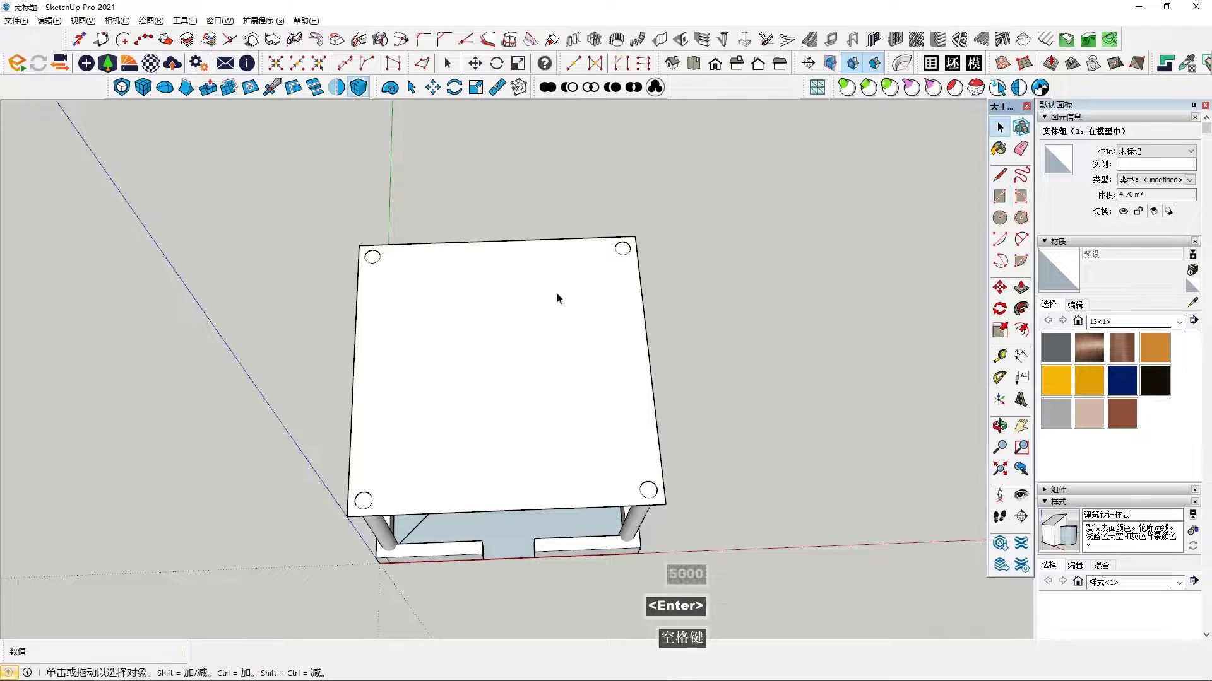
# Step: Scale the roof square evenly about its centre to about 31.36 m² so it overhangs the columns
pyautogui.click(511, 441)
pyautogui.moveTo(510, 436); pyautogui.dragTo(524, 424, button='middle')
pyautogui.click(1000, 330)
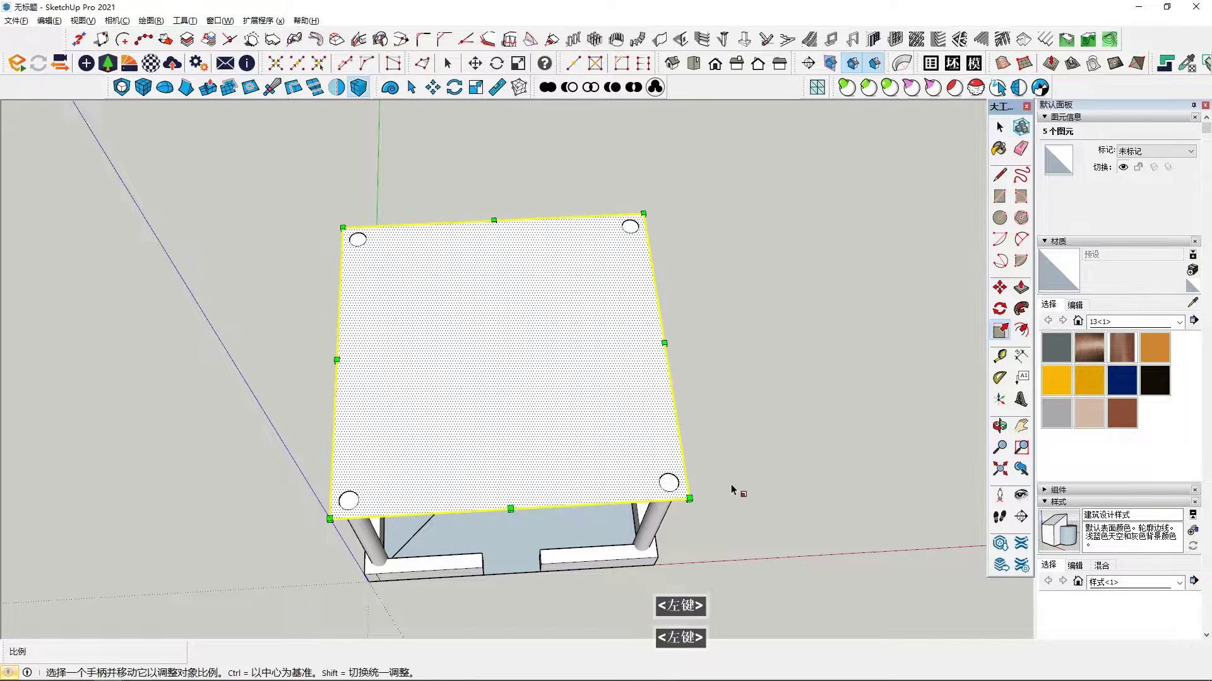
pyautogui.keyDown('ctrl'); pyautogui.moveTo(689, 499); pyautogui.dragTo(722, 514); pyautogui.keyUp('ctrl')
pyautogui.moveTo(625, 458); pyautogui.dragTo(524, 352, button='middle')
# Step: Extrude the roof square upward into a thin slab resting on the columns
pyautogui.press('space')
pyautogui.click(611, 411)
pyautogui.click(1021, 288)
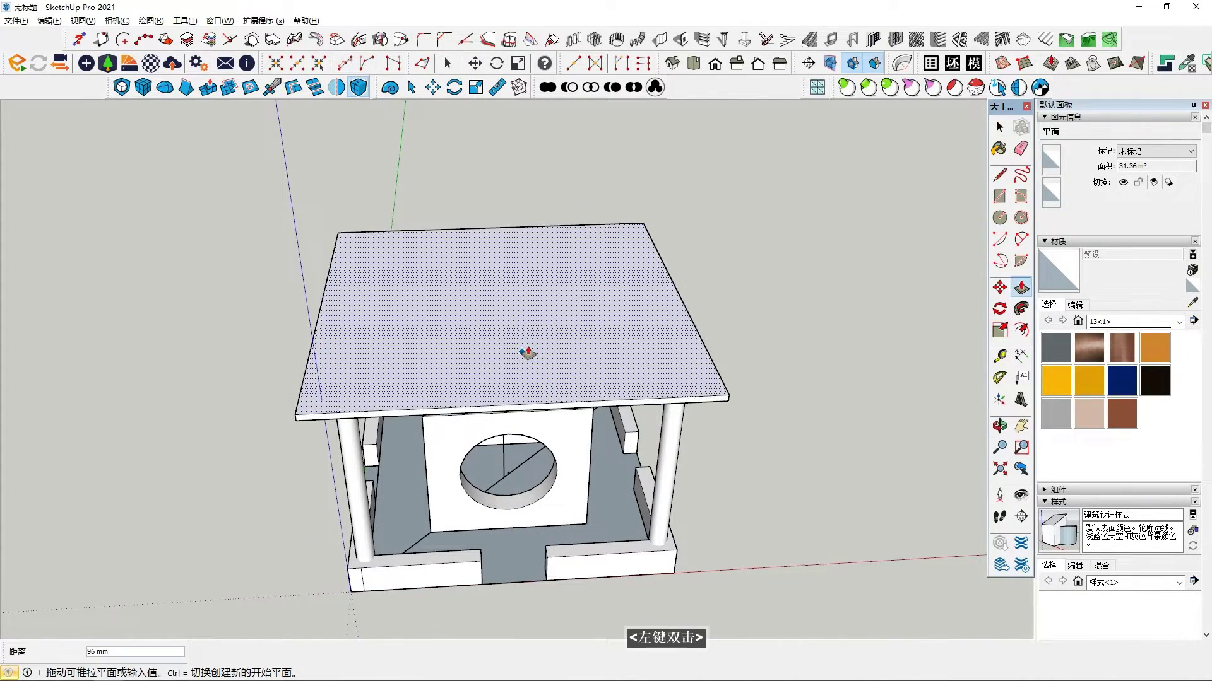
pyautogui.scroll(3, 547, 365)
pyautogui.moveTo(523, 270); pyautogui.dragTo(522, 273, button='middle')
pyautogui.click(618, 282)
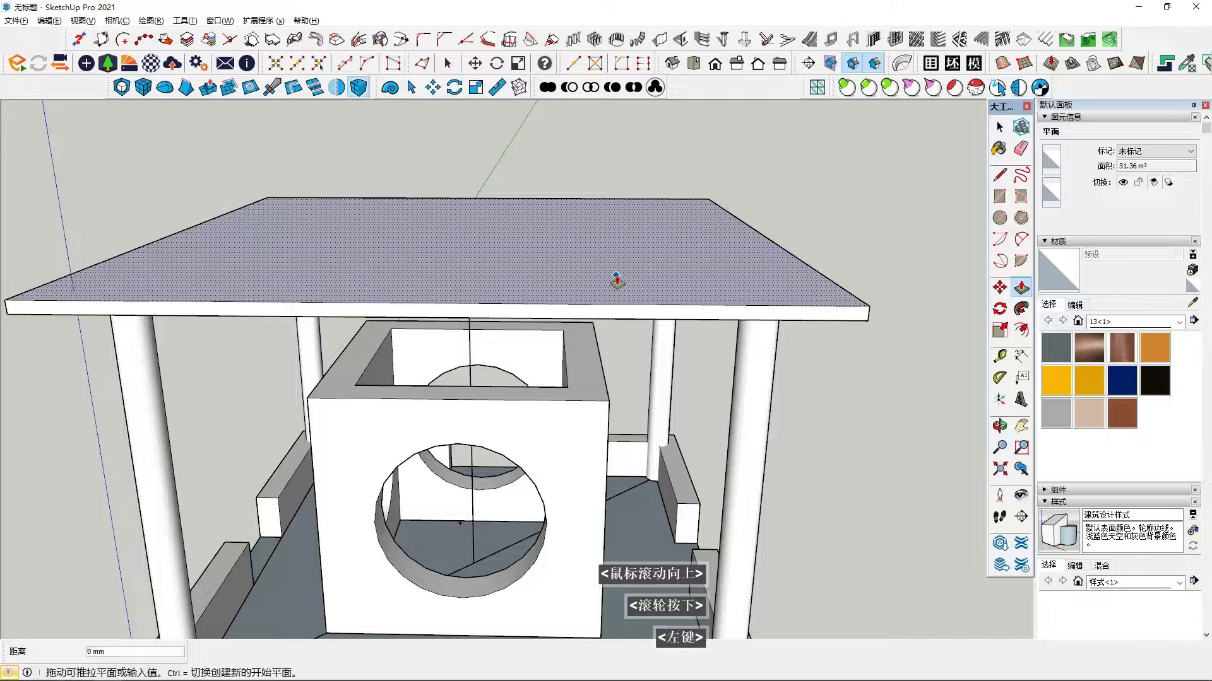
pyautogui.click(619, 281)
pyautogui.moveTo(619, 282); pyautogui.dragTo(589, 307, button='middle')
# Step: Select the entire roof slab and make it a group
pyautogui.press('space')
pyautogui.tripleClick(590, 308)
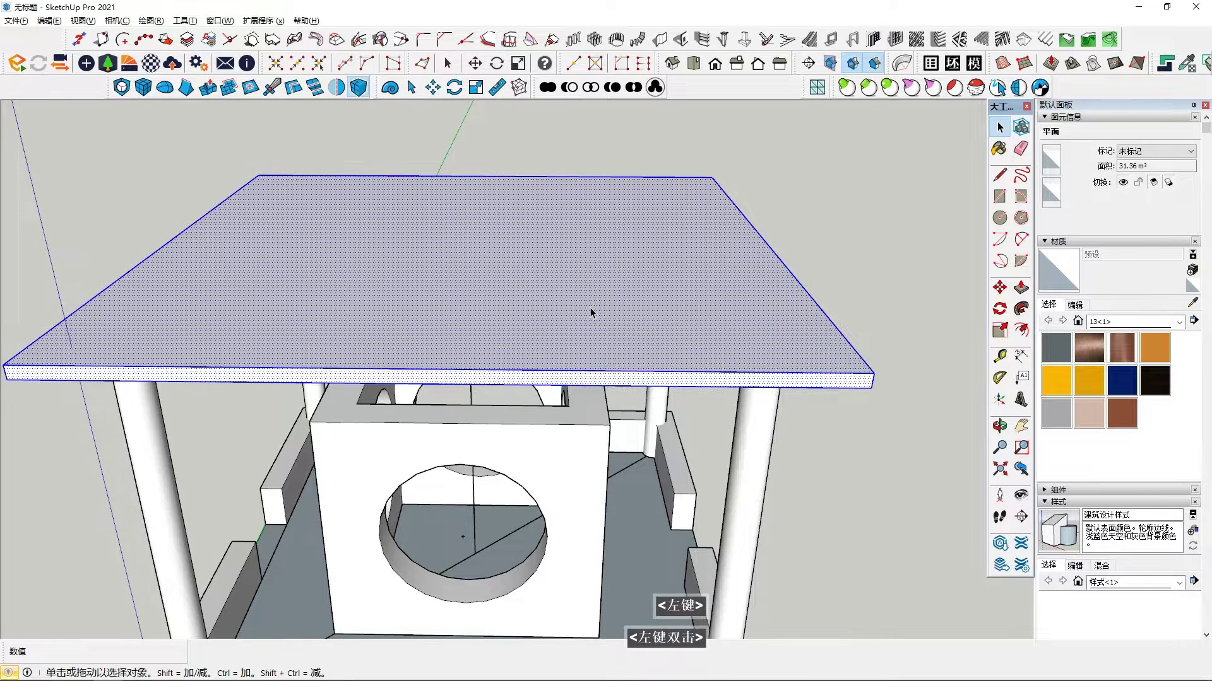
pyautogui.rightClick(590, 308)
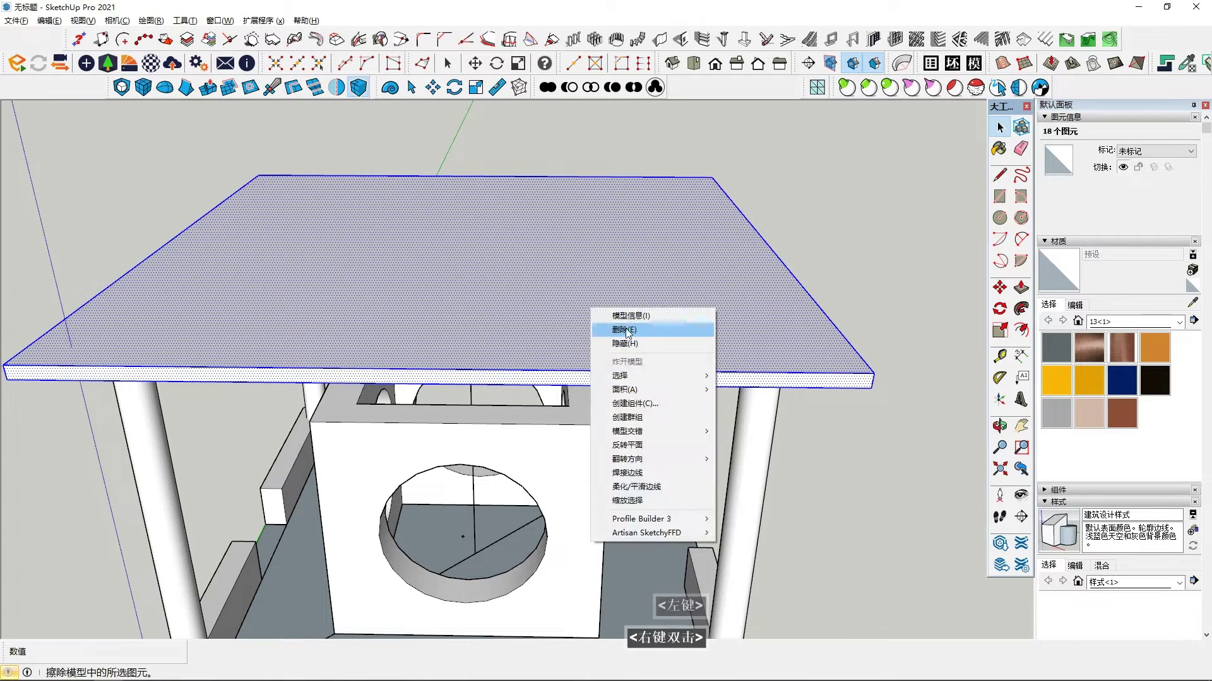
pyautogui.click(642, 423)
pyautogui.moveTo(650, 378); pyautogui.dragTo(652, 370, button='middle')
# Step: Open the group containing the vertical centre line and extend that line straight up through the roof slab
pyautogui.hotkey('shift', 'F6')
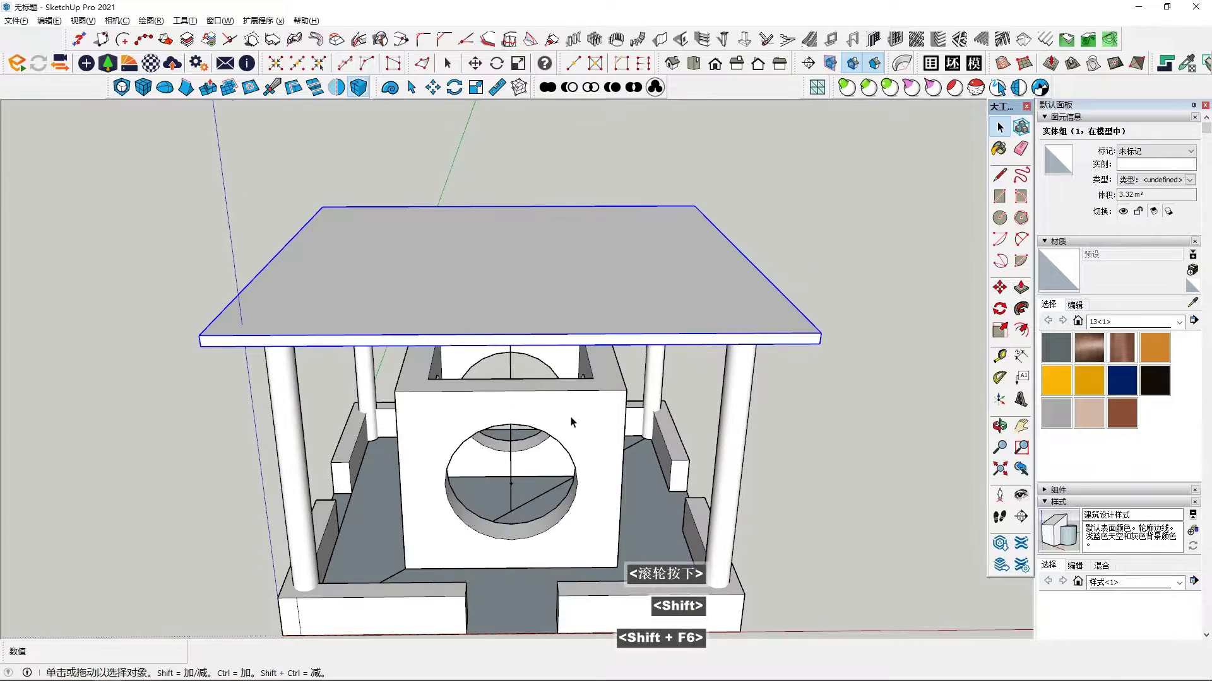
pyautogui.moveTo(574, 420); pyautogui.dragTo(573, 286, button='middle')
pyautogui.scroll(3, 512, 298)
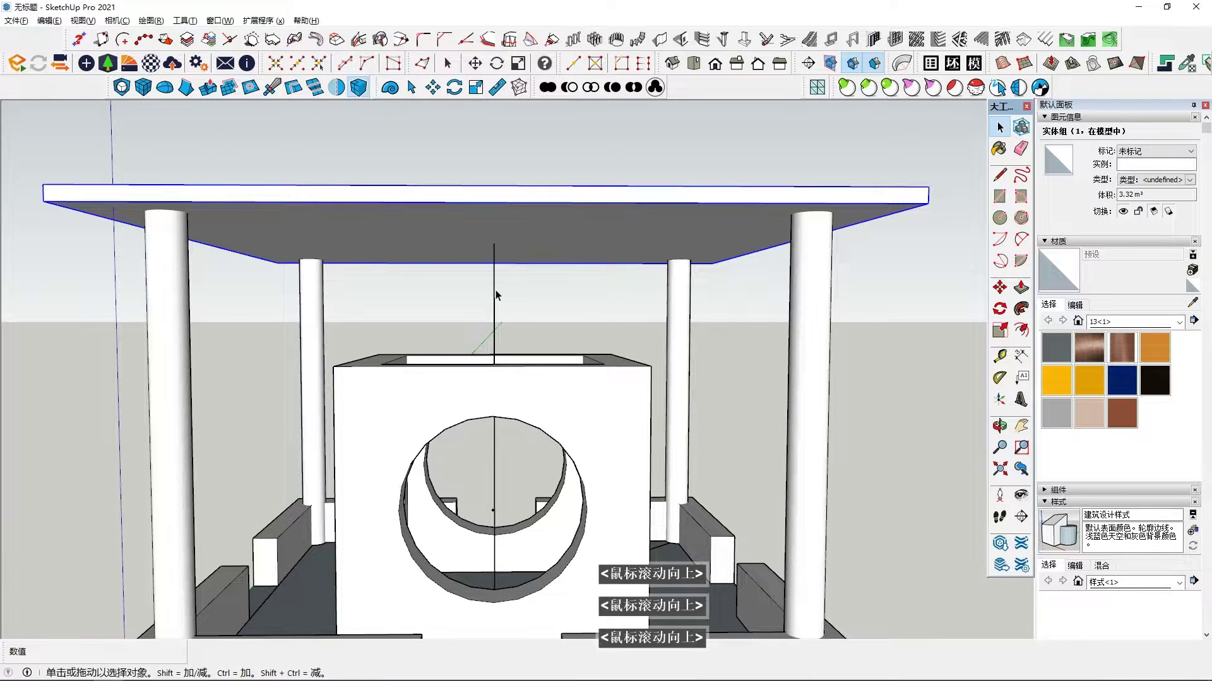
pyautogui.click(495, 295)
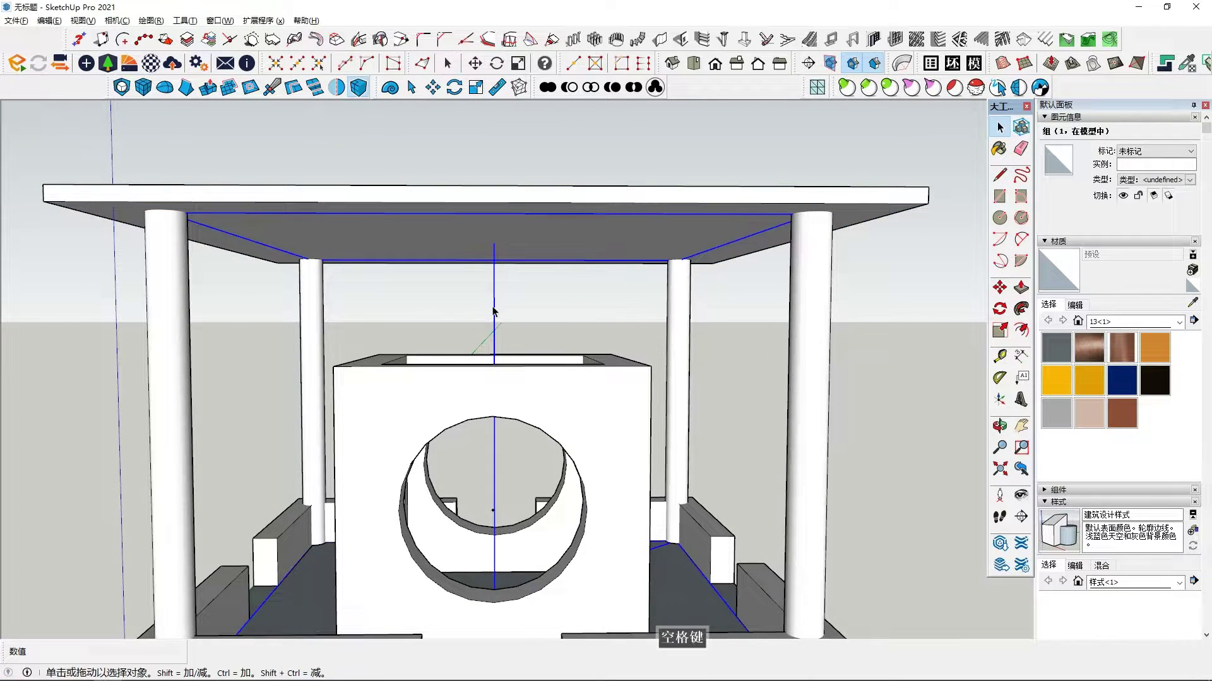
pyautogui.click(718, 281)
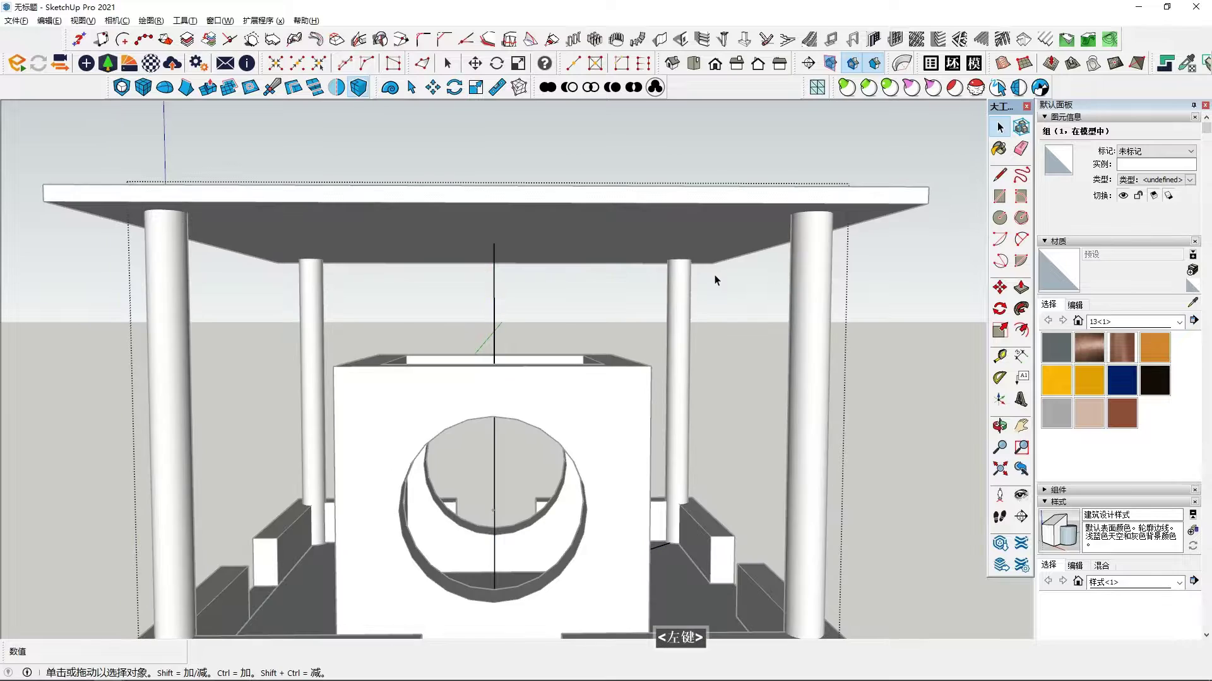
pyautogui.click(502, 293)
pyautogui.moveTo(493, 282); pyautogui.dragTo(479, 257, button='middle')
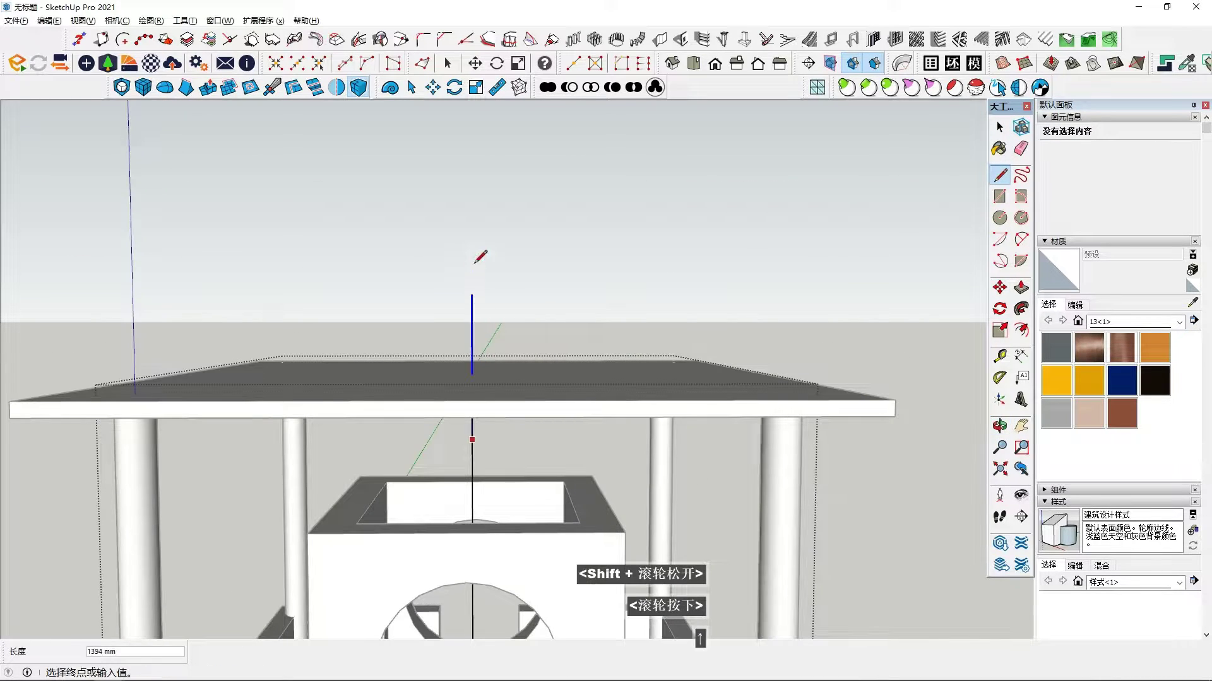
pyautogui.scroll(-3, 480, 256)
pyautogui.click(608, 182)
pyautogui.press('space')
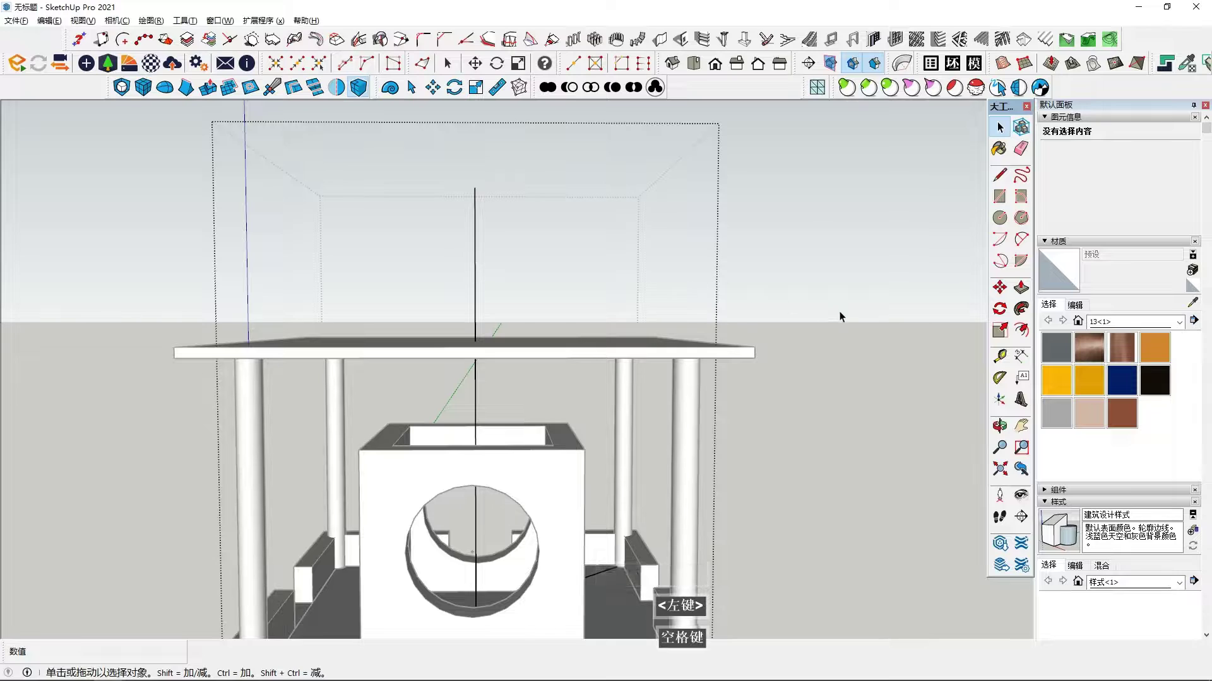
# Step: Lengthen the centre line further upward from its top end above the roof and close the group
pyautogui.moveTo(840, 316); pyautogui.dragTo(532, 381, button='middle')
pyautogui.click(686, 377)
pyautogui.scroll(-2, 687, 377)
pyautogui.scroll(2, 631, 442)
pyautogui.moveTo(630, 487); pyautogui.dragTo(583, 333, button='middle')
pyautogui.scroll(3, 583, 335)
pyautogui.middleClick(571, 300)
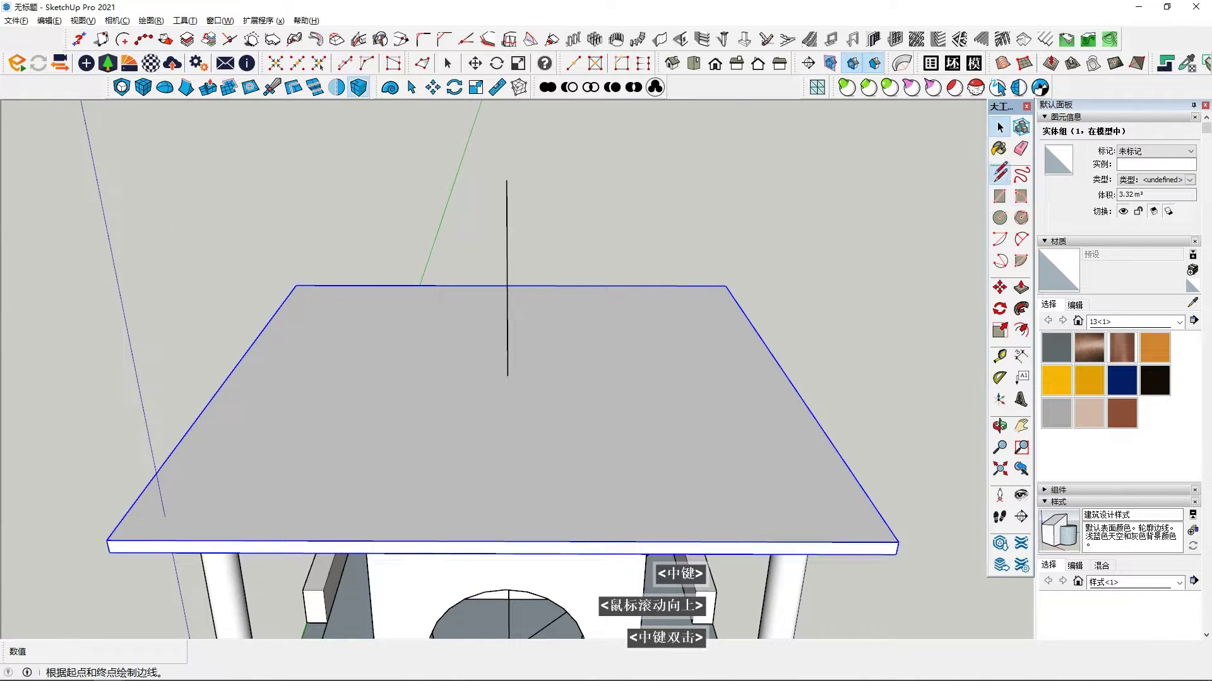
pyautogui.press('space')
pyautogui.scroll(-3, 527, 311)
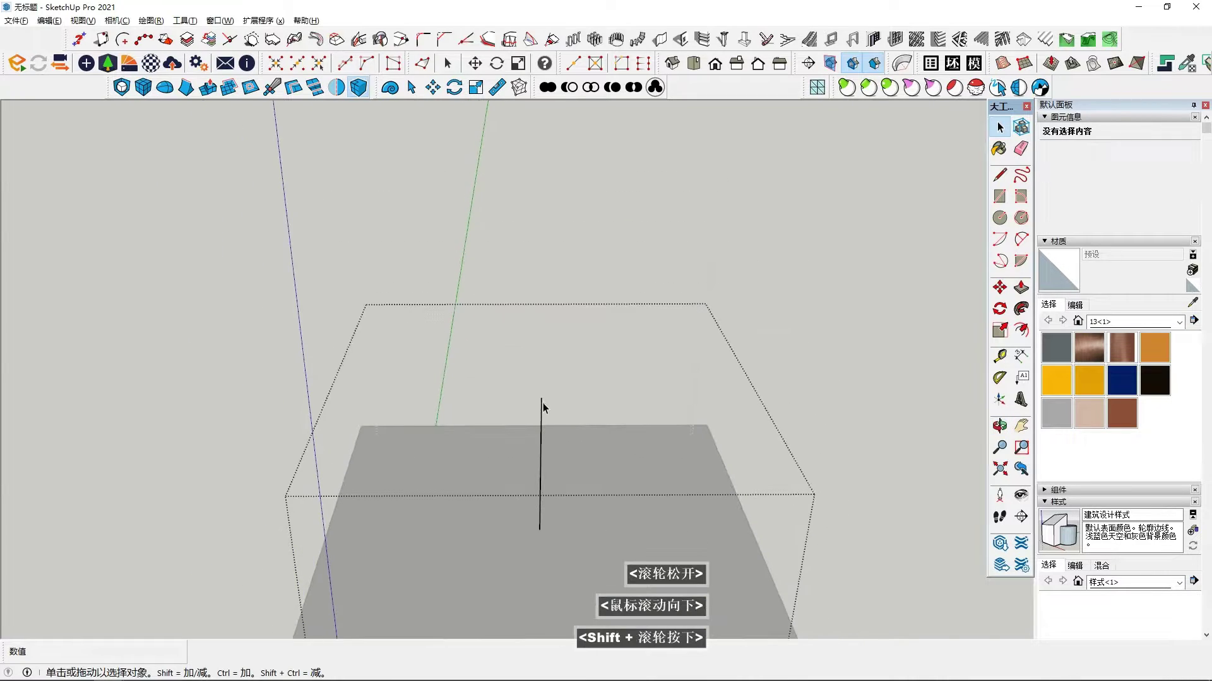
pyautogui.click(542, 409)
pyautogui.press('l')
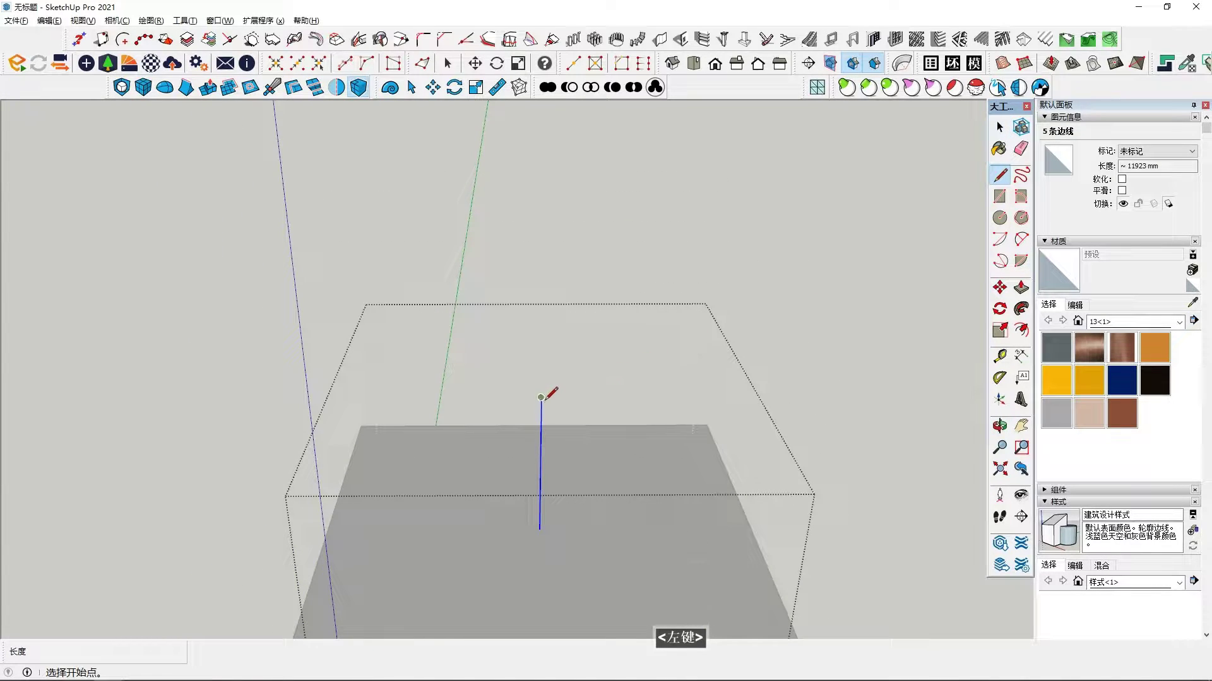
pyautogui.click(585, 193)
pyautogui.press('space')
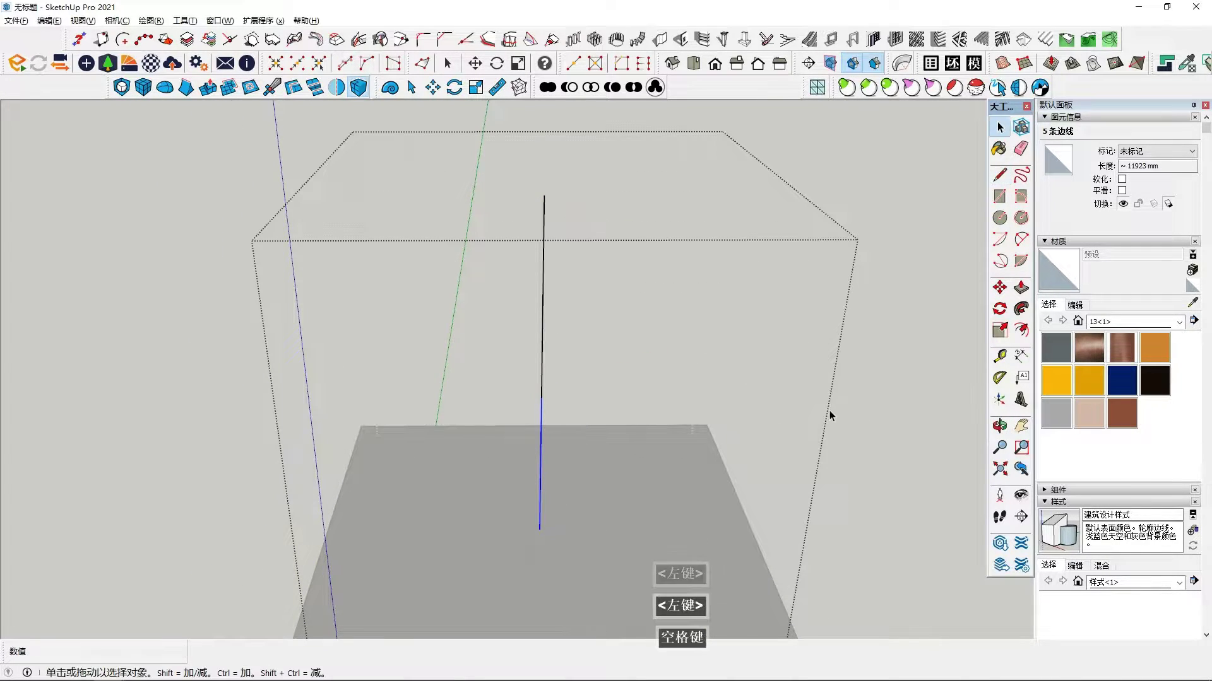
pyautogui.click(827, 413)
pyautogui.click(544, 347)
pyautogui.moveTo(542, 352); pyautogui.dragTo(759, 357, button='middle')
pyautogui.click(759, 358)
pyautogui.scroll(2, 671, 352)
pyautogui.moveTo(671, 352); pyautogui.dragTo(682, 405, button='middle')
pyautogui.keyDown('shift'); pyautogui.moveTo(682, 406); pyautogui.dragTo(608, 332, button='middle'); pyautogui.keyUp('shift')
pyautogui.click(999, 176)
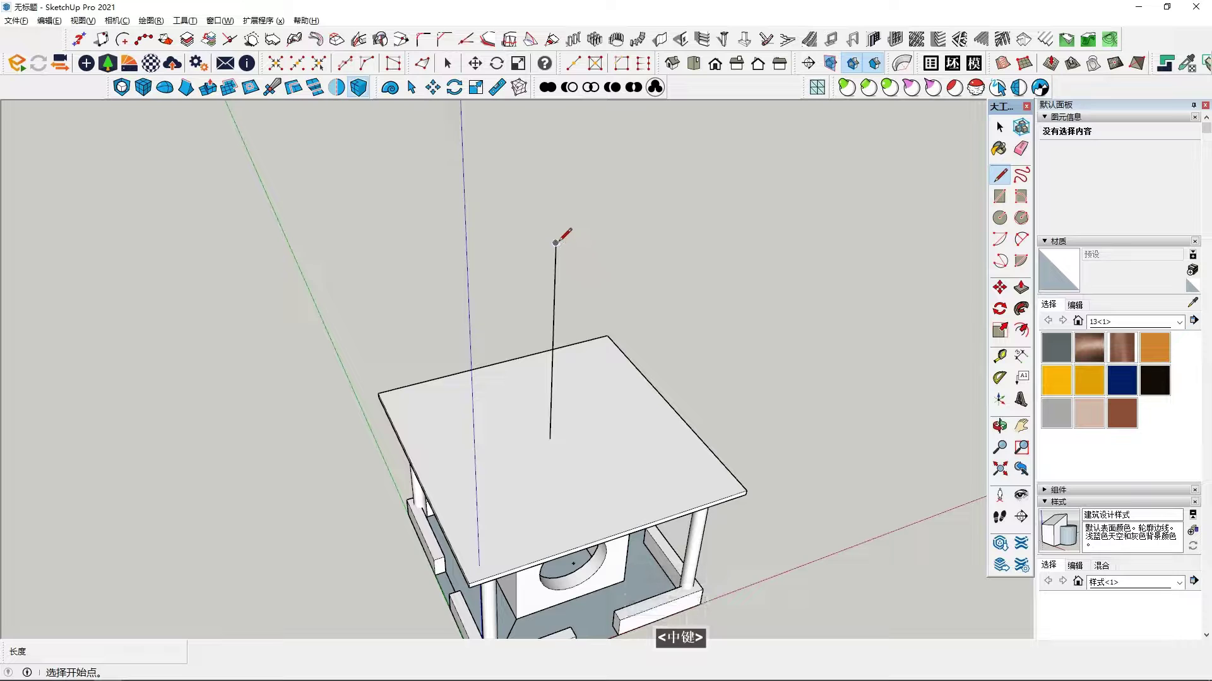
pyautogui.click(556, 243)
pyautogui.moveTo(555, 242); pyautogui.dragTo(682, 400, button='middle')
pyautogui.scroll(1, 692, 468)
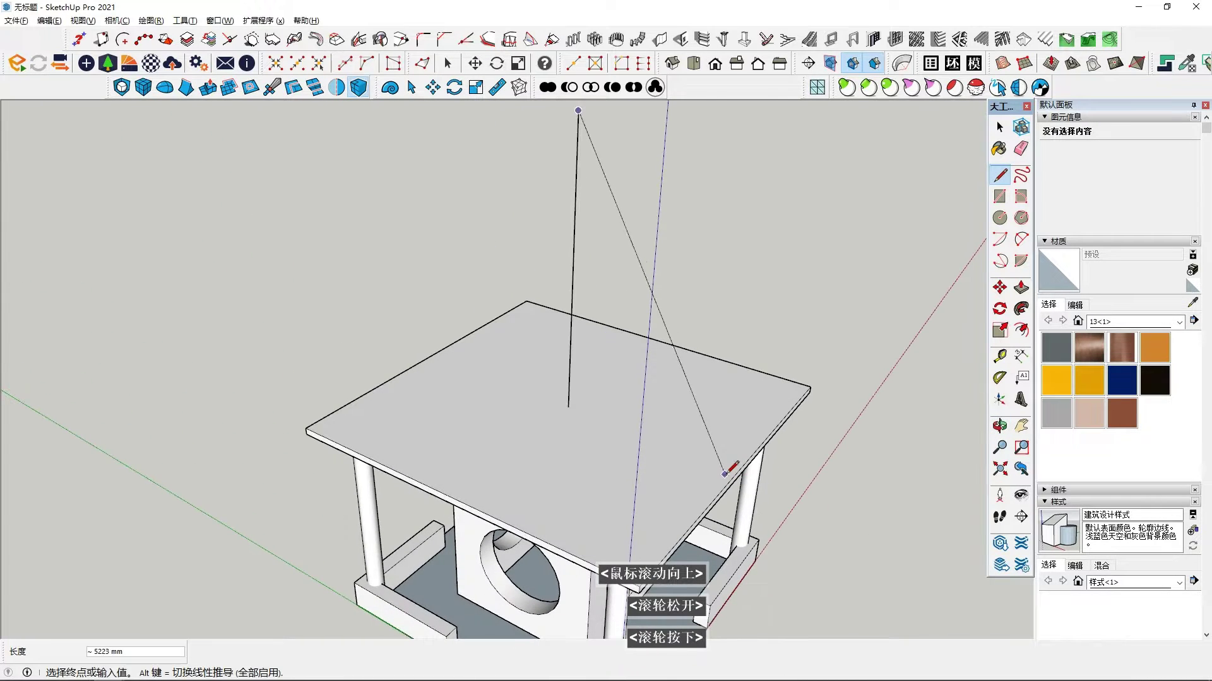
pyautogui.scroll(3, 724, 474)
pyautogui.moveTo(740, 478); pyautogui.dragTo(489, 408, button='middle')
pyautogui.scroll(1, 745, 495)
pyautogui.press('Escape')
# Step: Draw an upright right triangle on the roof from the centre line's base to the edge midpoint, up to the centre line and back down
pyautogui.scroll(3, 465, 413)
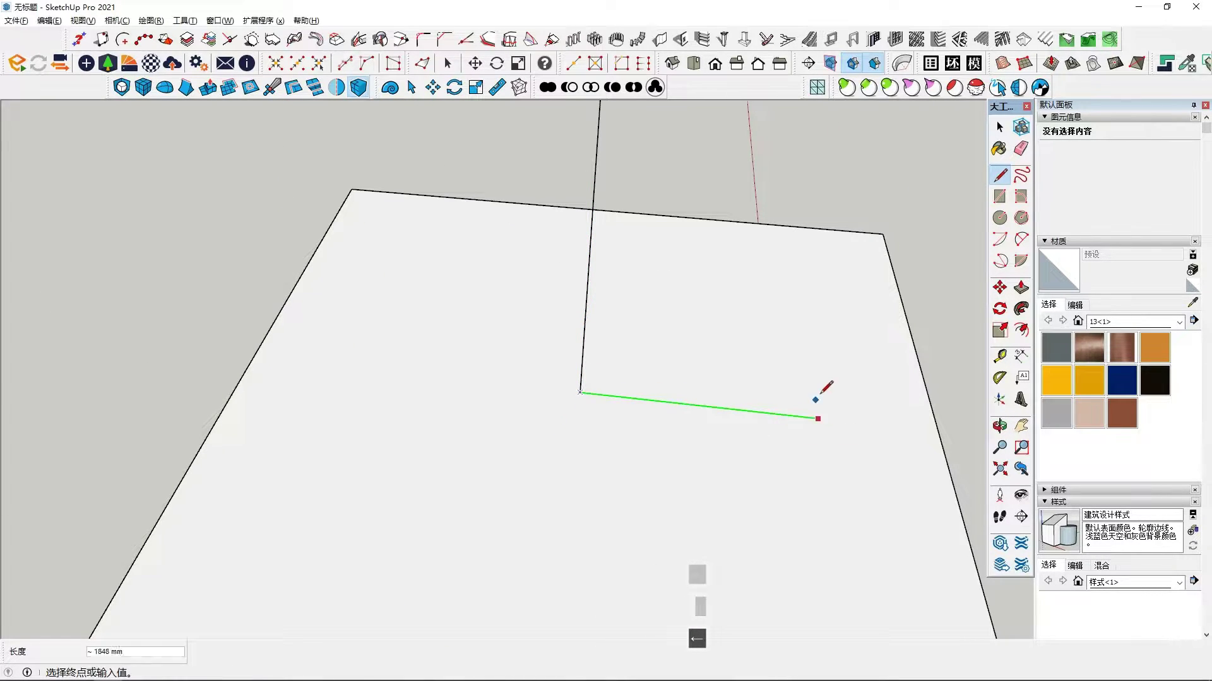
pyautogui.moveTo(820, 394)
pyautogui.keyDown('shift'); pyautogui.mouseDown(button='middle')
pyautogui.moveTo(673, 456)
pyautogui.moveTo(654, 435)
pyautogui.moveTo(642, 303)
pyautogui.moveTo(552, 359)
pyautogui.moveTo(584, 505)
pyautogui.mouseUp(button='middle'); pyautogui.keyUp('shift')
pyautogui.scroll(-2, 642, 303)
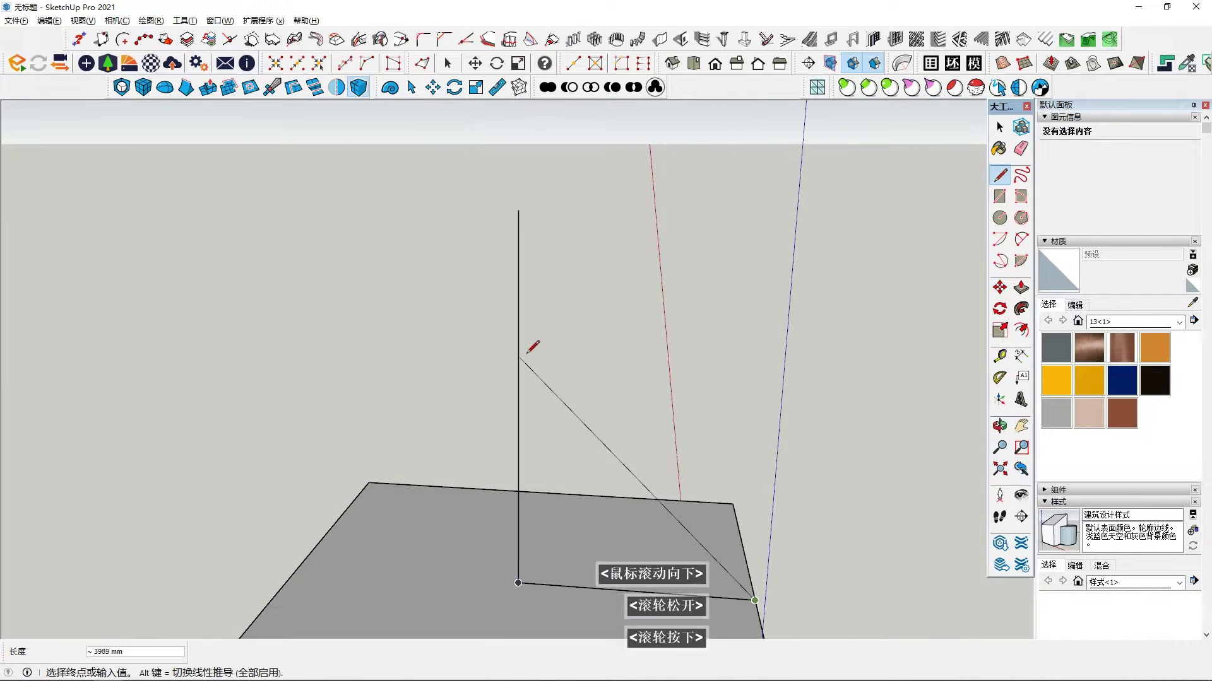
pyautogui.moveTo(519, 286); pyautogui.dragTo(520, 253, button='middle')
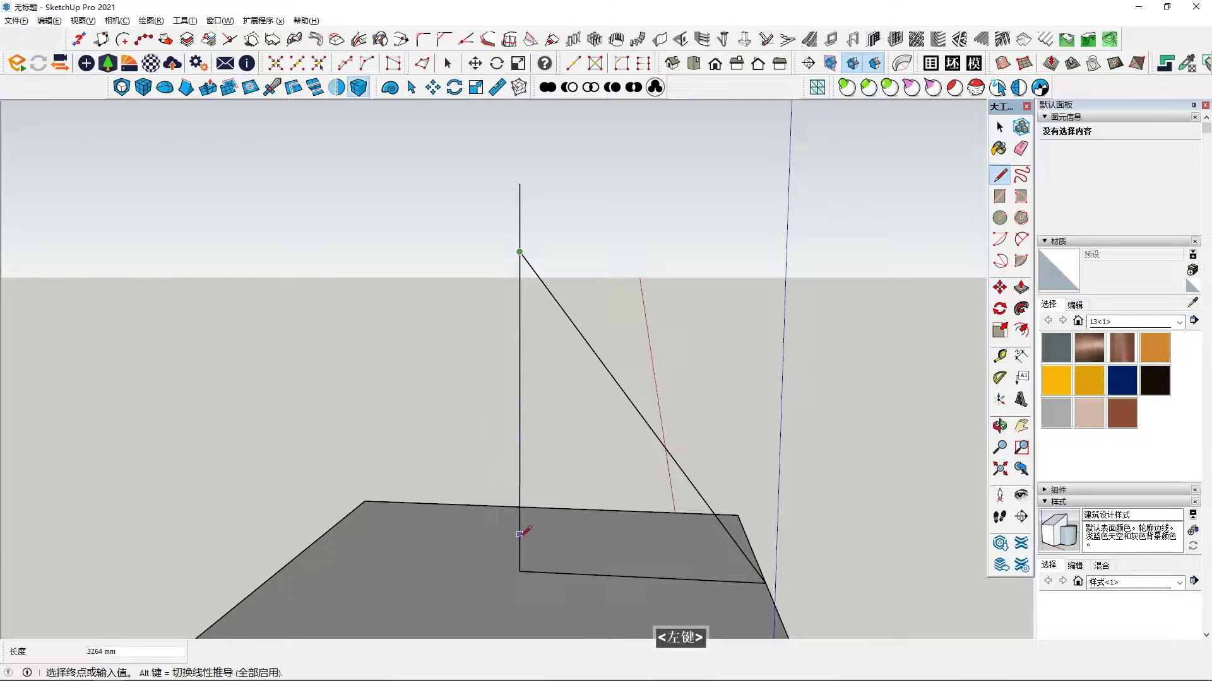
pyautogui.click(521, 567)
pyautogui.scroll(-5, 521, 568)
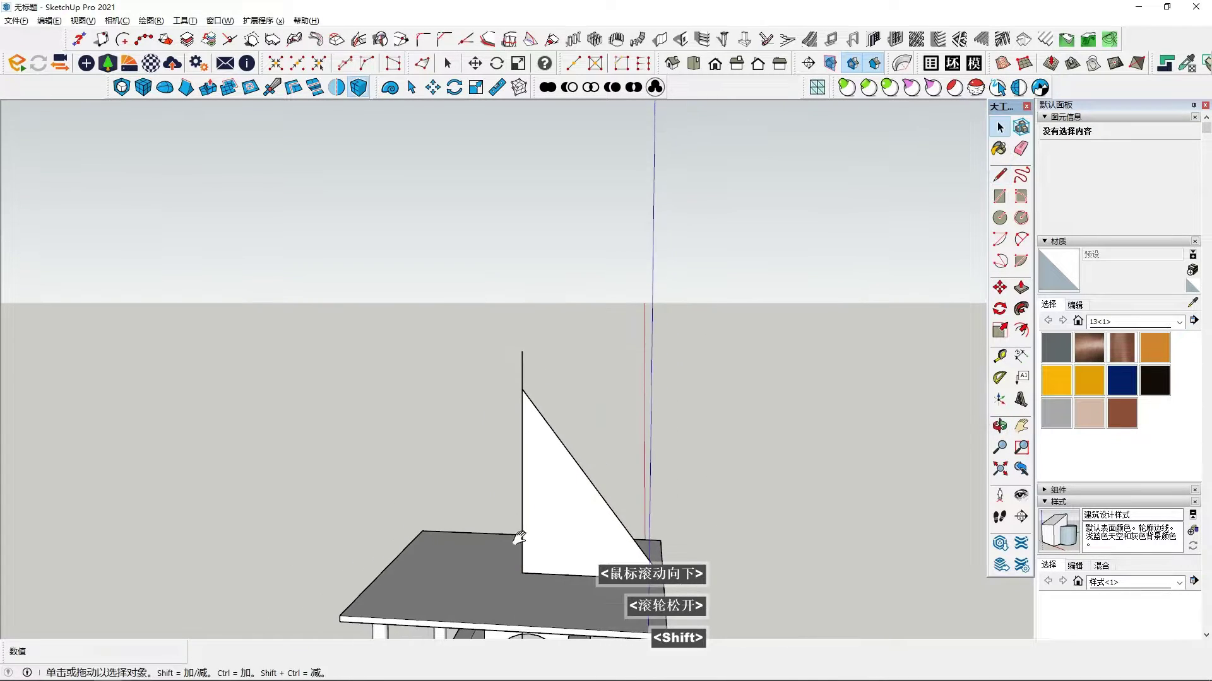
# Step: Copy the roof slab's top face with its edges and paste it in place outside the slab group
pyautogui.moveTo(520, 568); pyautogui.dragTo(522, 449, button='middle')
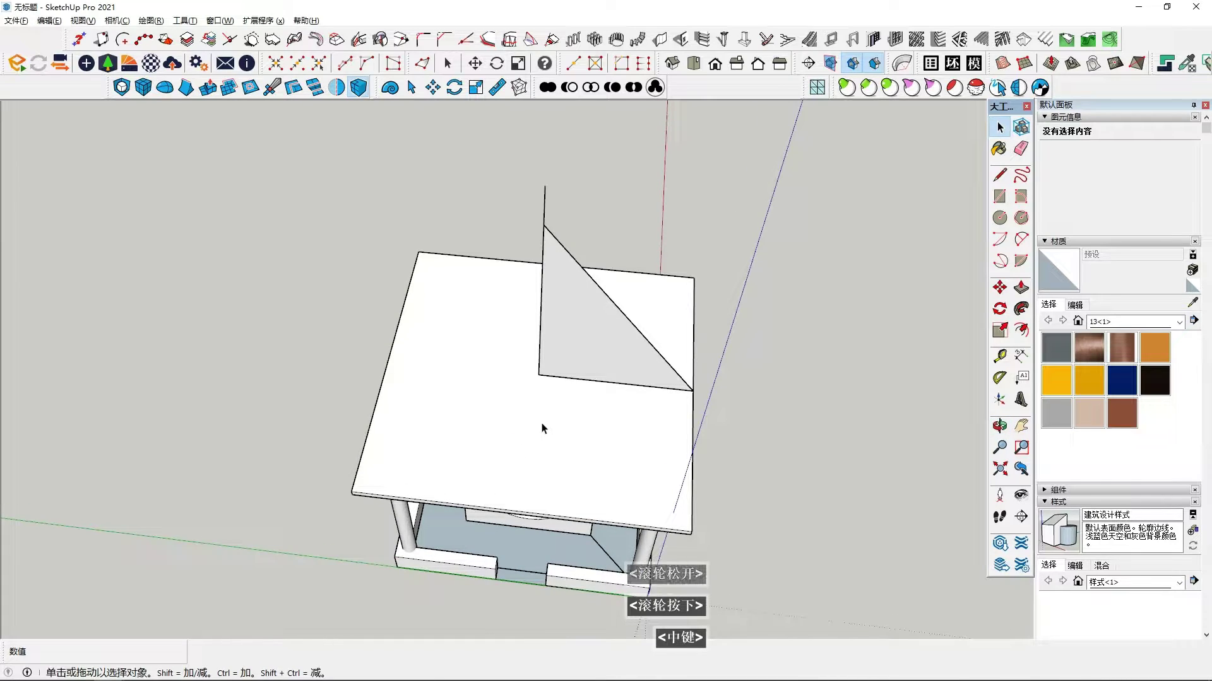
pyautogui.scroll(3, 543, 429)
pyautogui.scroll(-3, 566, 433)
pyautogui.click(540, 441)
pyautogui.scroll(3, 541, 441)
pyautogui.scroll(-3, 549, 452)
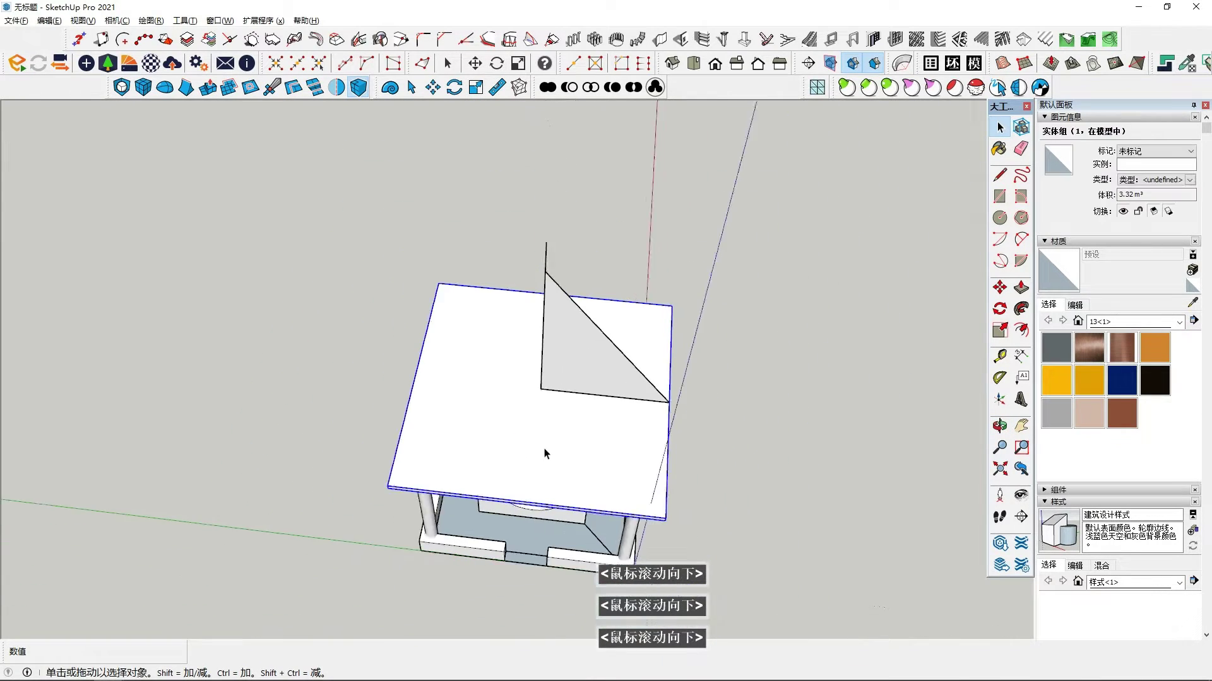
pyautogui.scroll(-1, 545, 452)
pyautogui.doubleClick(541, 437)
pyautogui.click(536, 432)
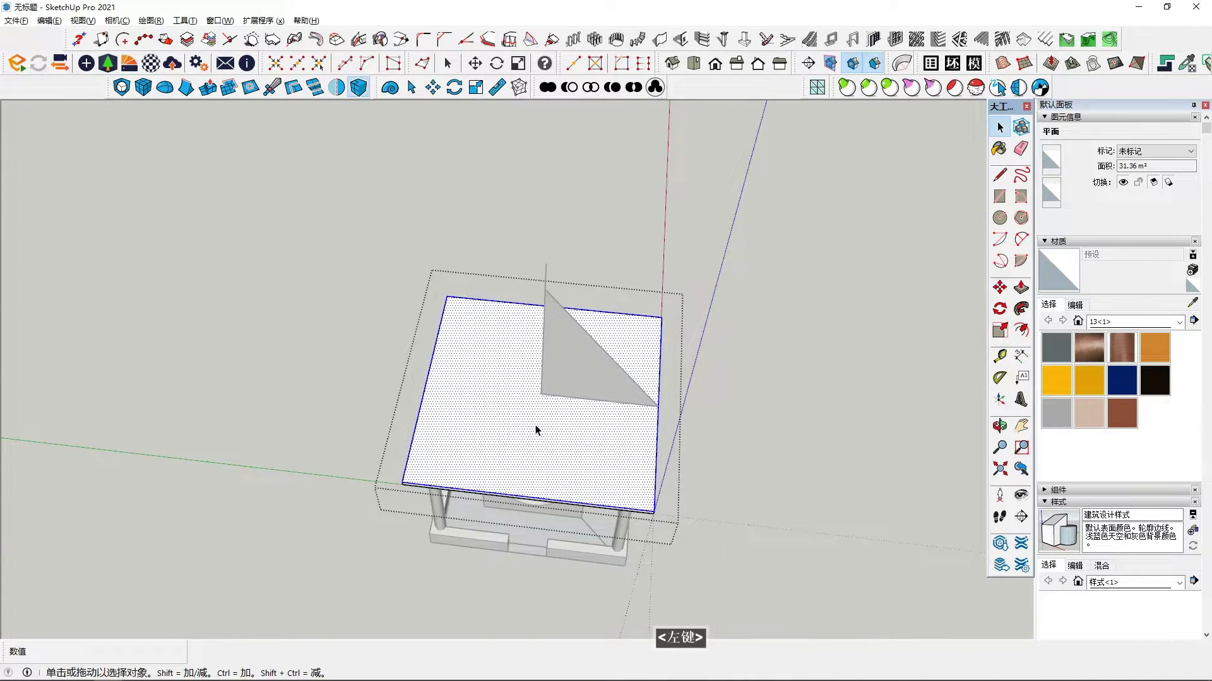
pyautogui.moveTo(536, 427); pyautogui.dragTo(520, 272, button='middle')
pyautogui.click(479, 389)
pyautogui.moveTo(495, 356); pyautogui.dragTo(513, 410, button='middle')
pyautogui.doubleClick(500, 374)
pyautogui.hotkey('ctrl', 'c')
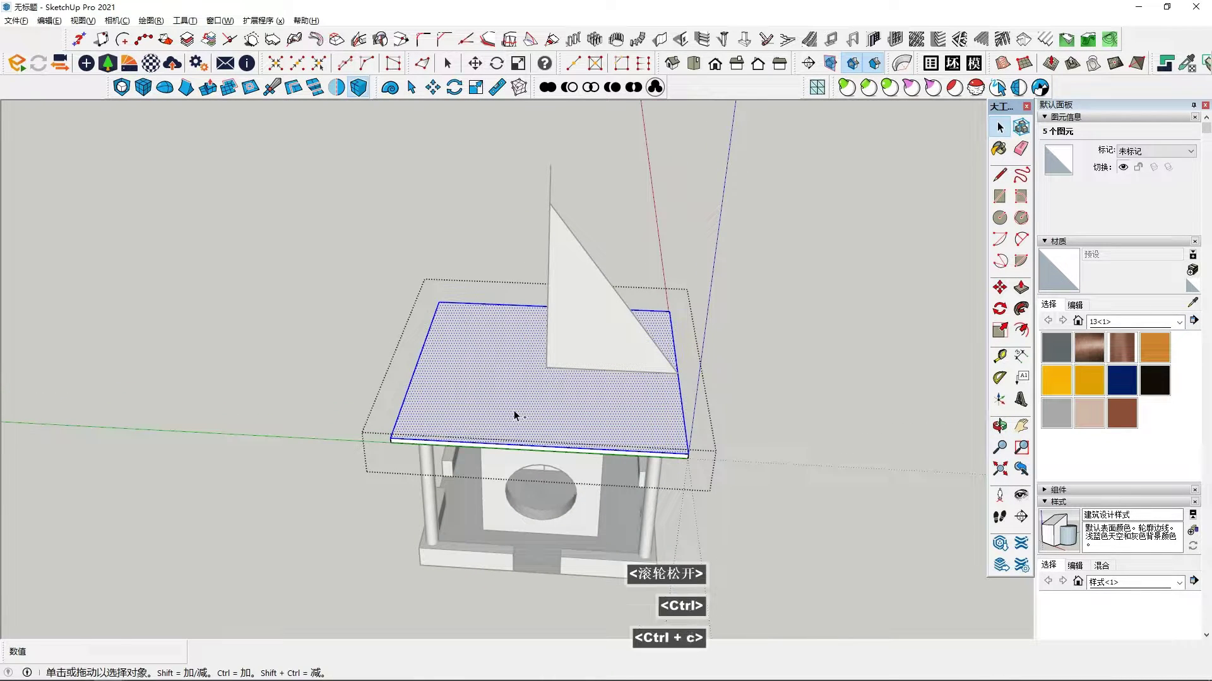
pyautogui.press('Escape')
pyautogui.click(42, 24)
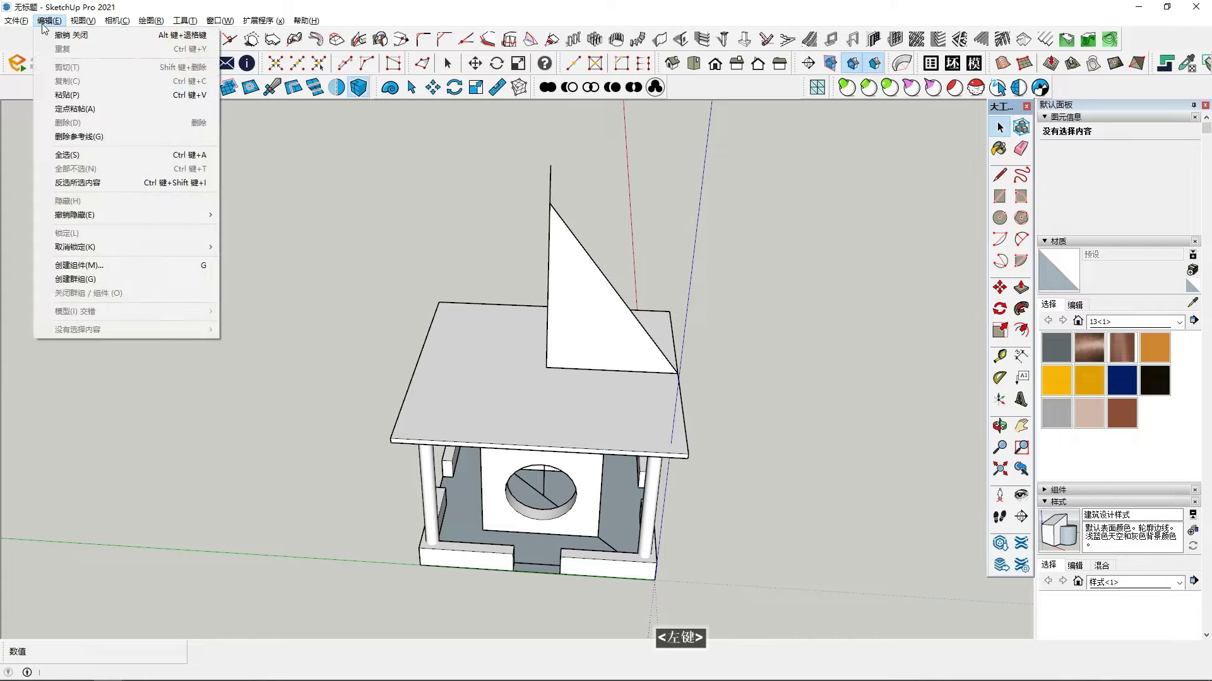
pyautogui.click(74, 109)
# Step: Sweep the triangle around the pasted roof square with Follow Me to try a pyramid roof
pyautogui.moveTo(541, 371); pyautogui.dragTo(542, 404, button='middle')
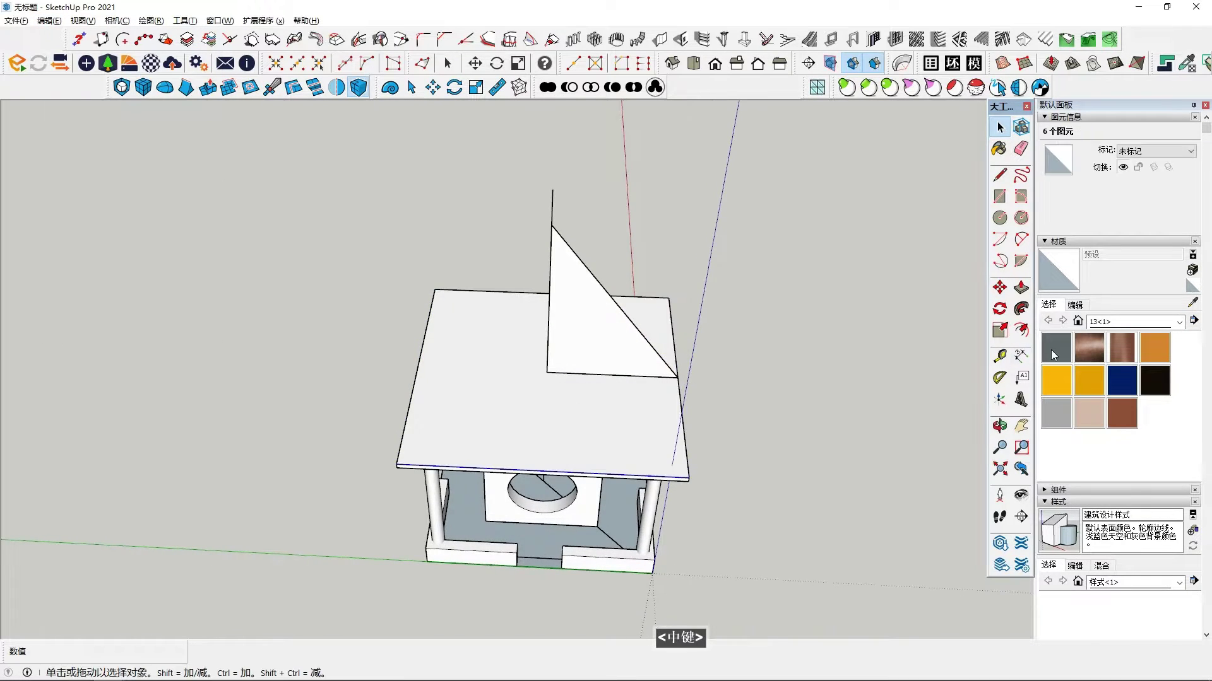
pyautogui.click(555, 343)
pyautogui.moveTo(695, 411); pyautogui.dragTo(489, 464, button='middle')
pyautogui.scroll(3, 540, 433)
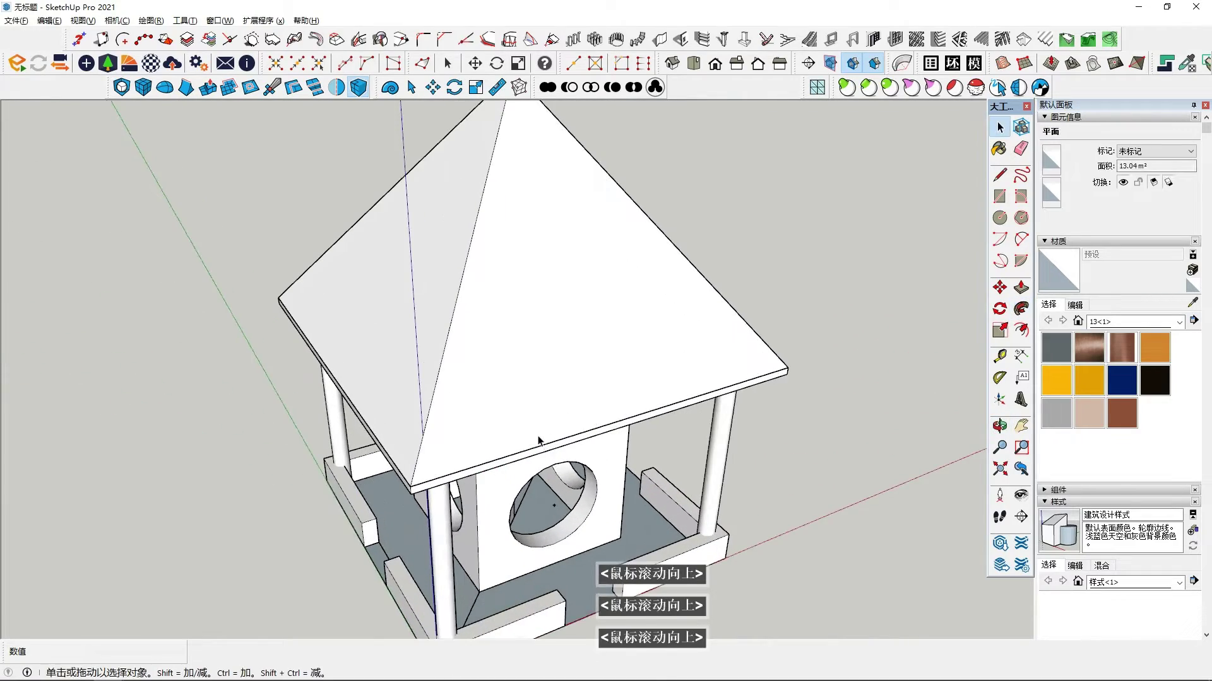
# Step: Undo the trial pyramid sweep and the pasted roof square
pyautogui.scroll(-5, 514, 441)
pyautogui.hotkey('ctrl', 'z')
pyautogui.moveTo(521, 385); pyautogui.dragTo(586, 420, button='middle')
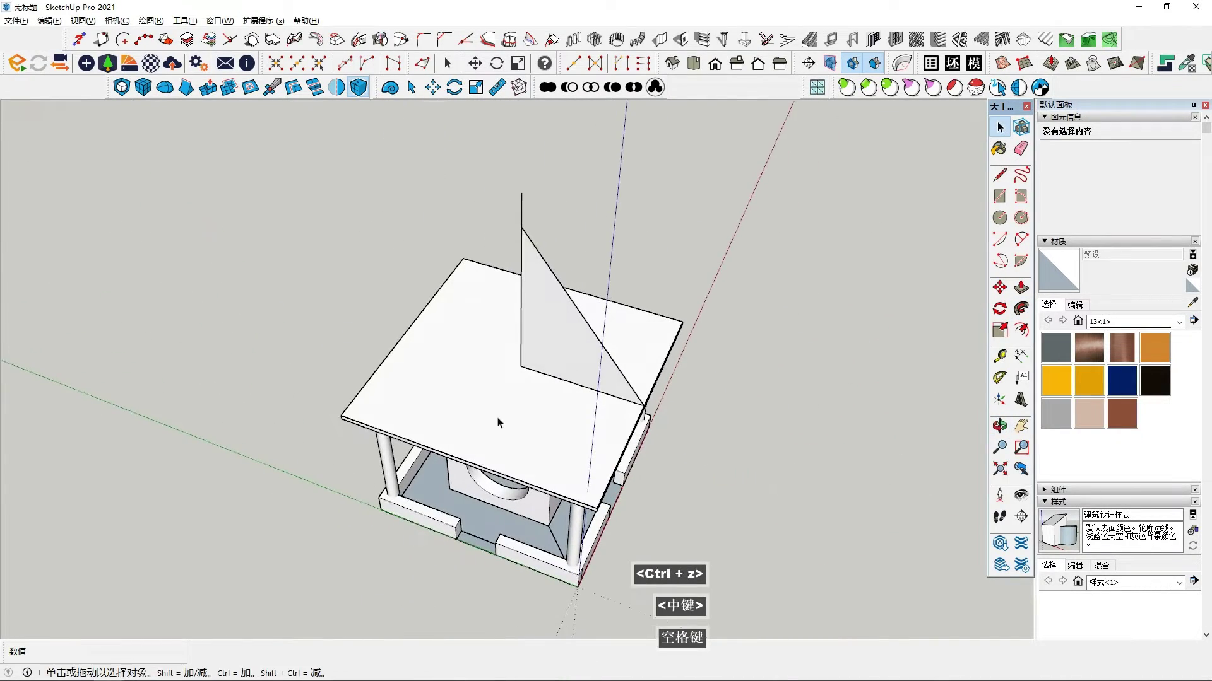
pyautogui.click(498, 420)
pyautogui.moveTo(571, 463); pyautogui.dragTo(559, 402, button='middle')
pyautogui.hotkey('ctrl', 'z')
pyautogui.click(557, 400)
pyautogui.doubleClick(559, 404)
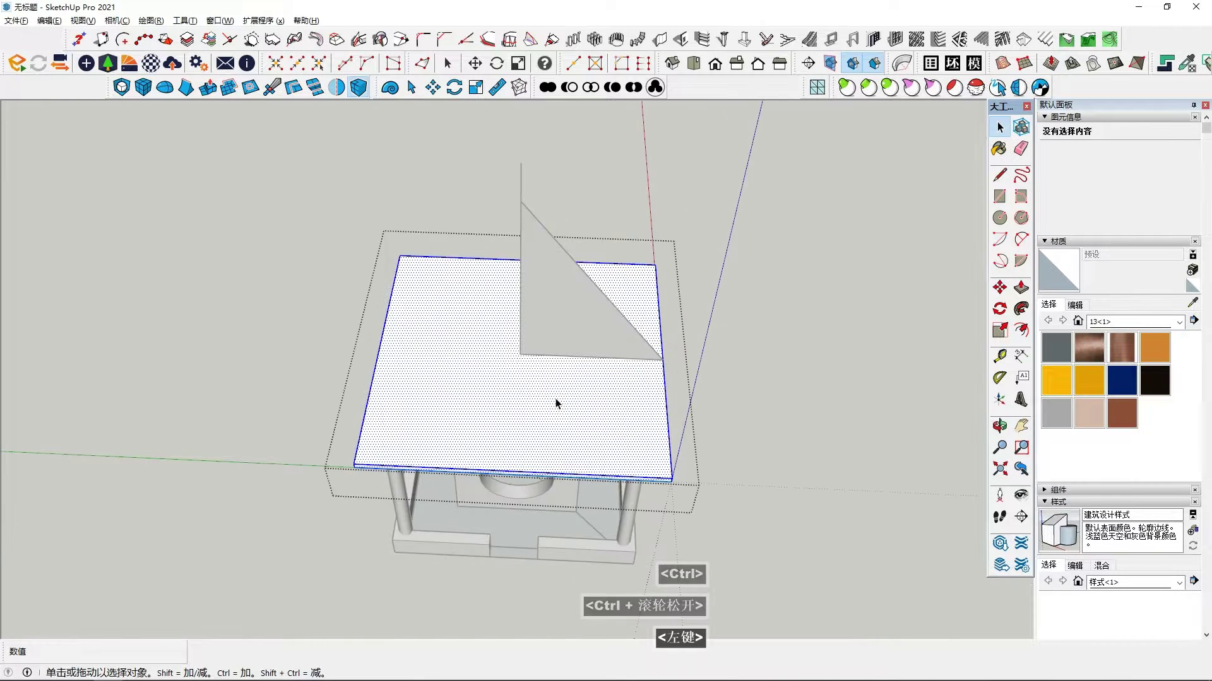
pyautogui.click(541, 387)
pyautogui.moveTo(537, 382)
pyautogui.mouseDown(button='middle')
pyautogui.moveTo(541, 441)
pyautogui.moveTo(541, 378)
pyautogui.mouseUp(button='middle')
pyautogui.scroll(-2, 538, 398)
pyautogui.click(759, 391)
# Step: Select the upright triangle above the roof together with its edges and make it a group
pyautogui.moveTo(729, 371); pyautogui.dragTo(721, 400, button='middle')
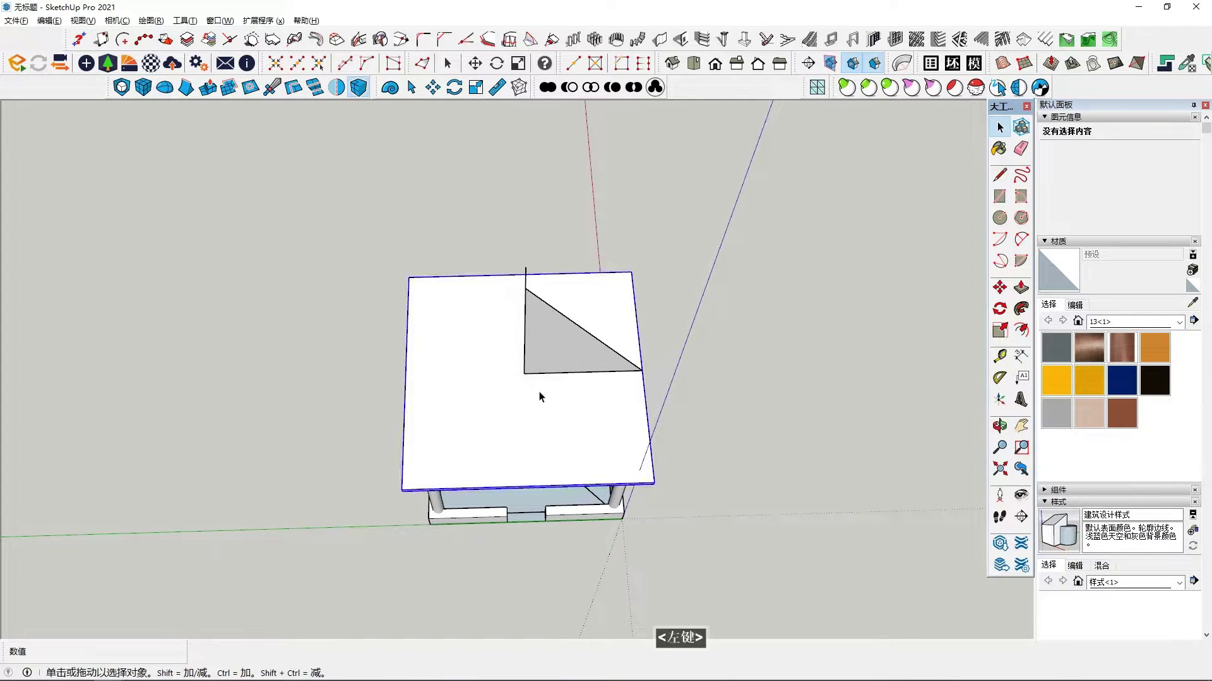
pyautogui.scroll(-3, 561, 449)
pyautogui.moveTo(560, 448); pyautogui.dragTo(556, 283, button='middle')
pyautogui.scroll(6, 581, 394)
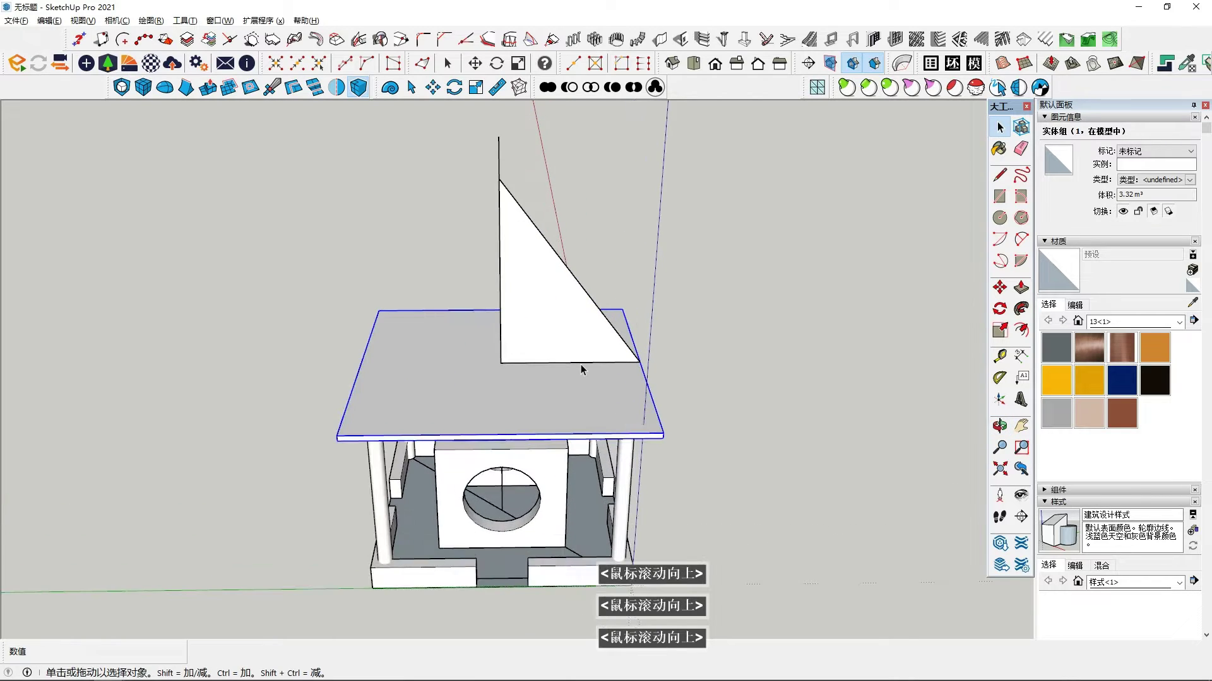
pyautogui.scroll(-3, 582, 365)
pyautogui.scroll(2, 565, 328)
pyautogui.doubleClick(562, 328)
pyautogui.scroll(4, 549, 327)
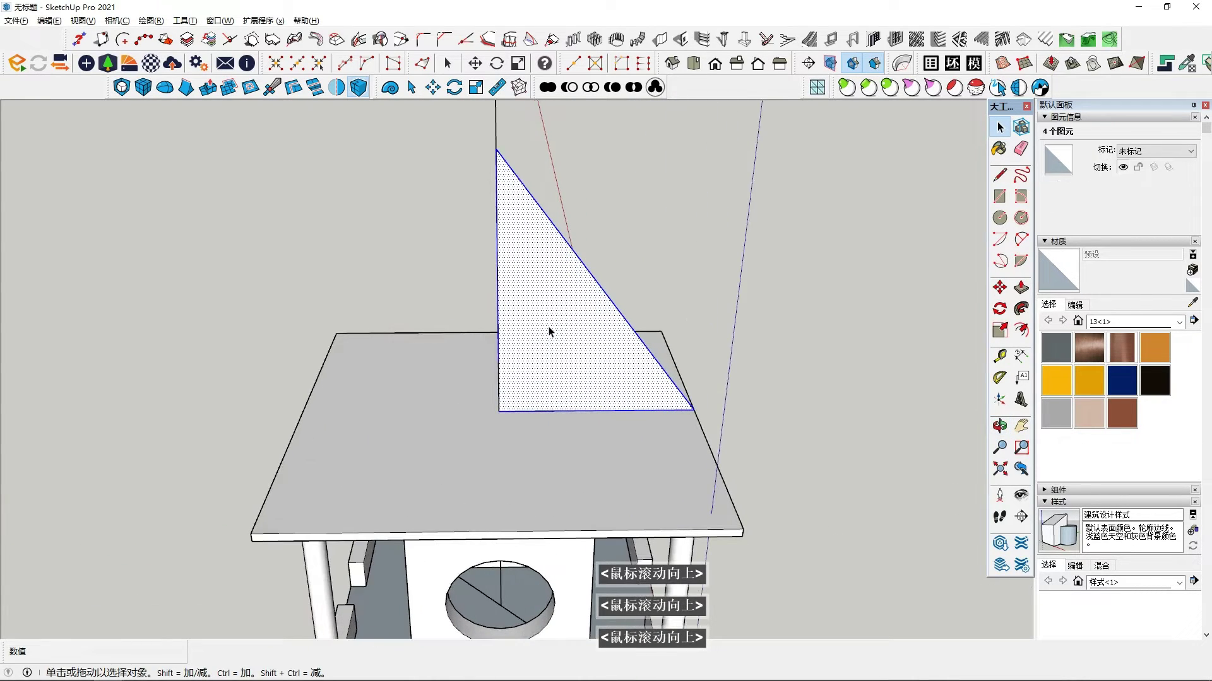
pyautogui.moveTo(549, 328); pyautogui.dragTo(536, 314, button='middle')
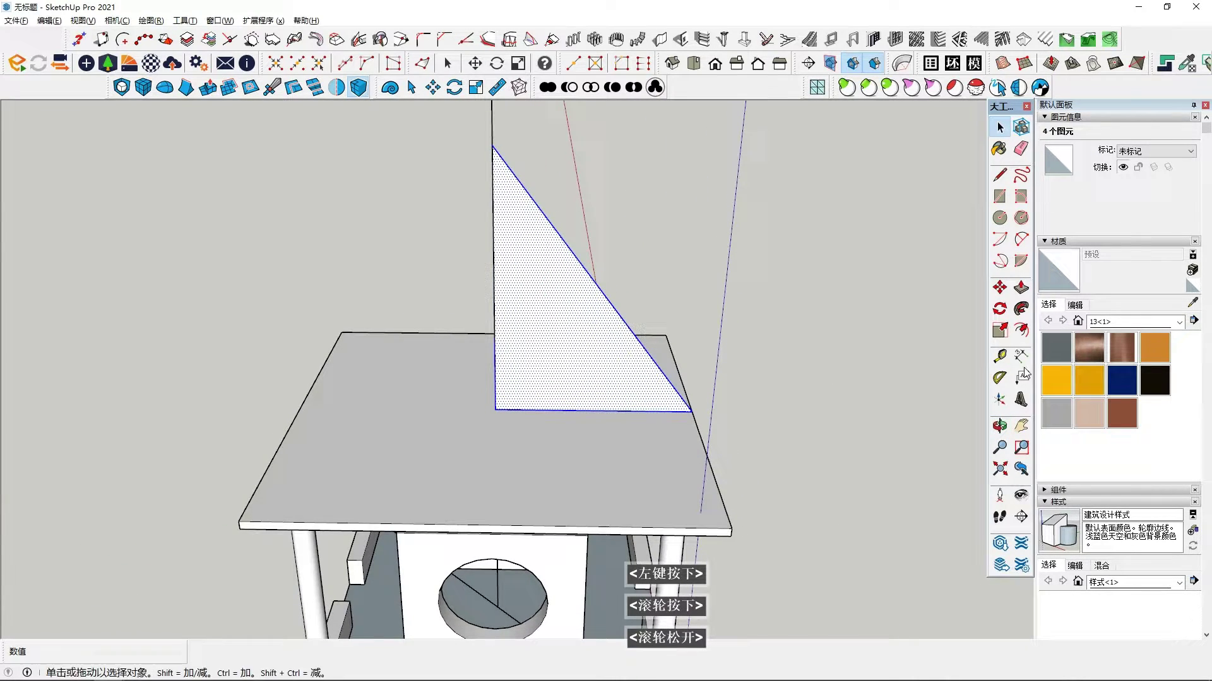
pyautogui.click(1002, 287)
pyautogui.click(644, 341)
pyautogui.press('Escape')
pyautogui.rightClick(591, 357)
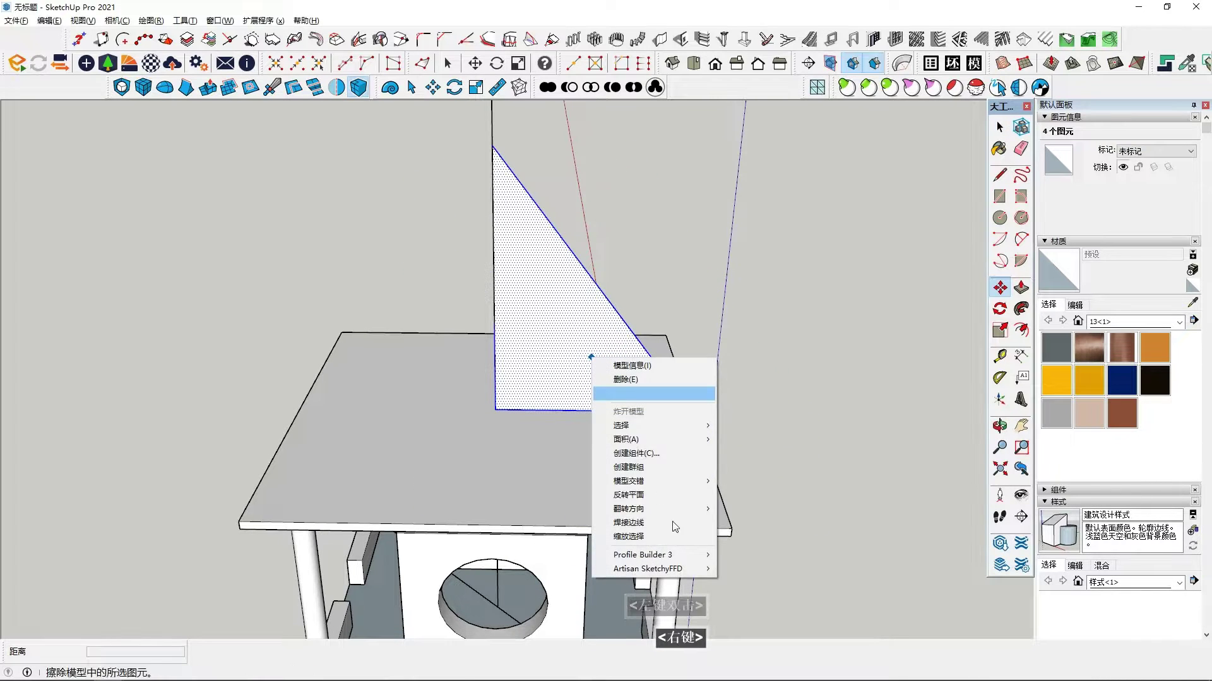
pyautogui.click(654, 467)
pyautogui.moveTo(655, 457); pyautogui.dragTo(675, 530, button='middle')
pyautogui.scroll(-1, 555, 516)
pyautogui.press('space')
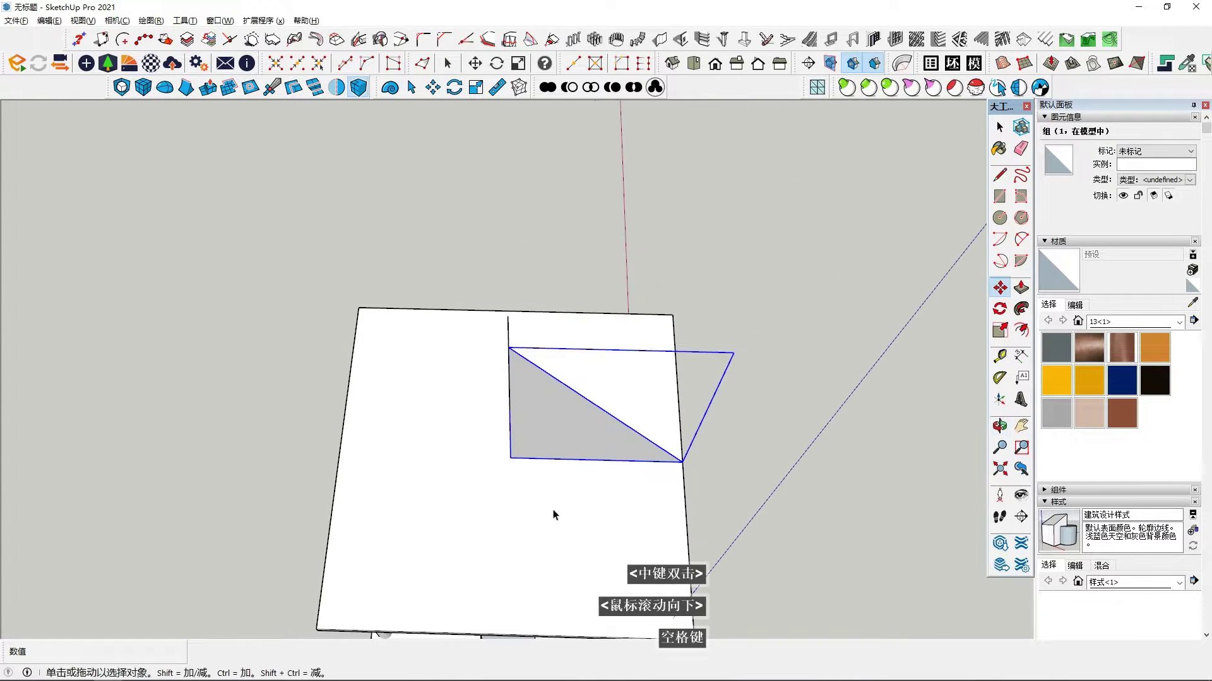
pyautogui.click(554, 516)
pyautogui.scroll(-1, 561, 520)
pyautogui.scroll(-2, 560, 520)
pyautogui.moveTo(554, 495); pyautogui.dragTo(544, 538, button='middle')
pyautogui.scroll(2, 555, 519)
pyautogui.scroll(-3, 553, 520)
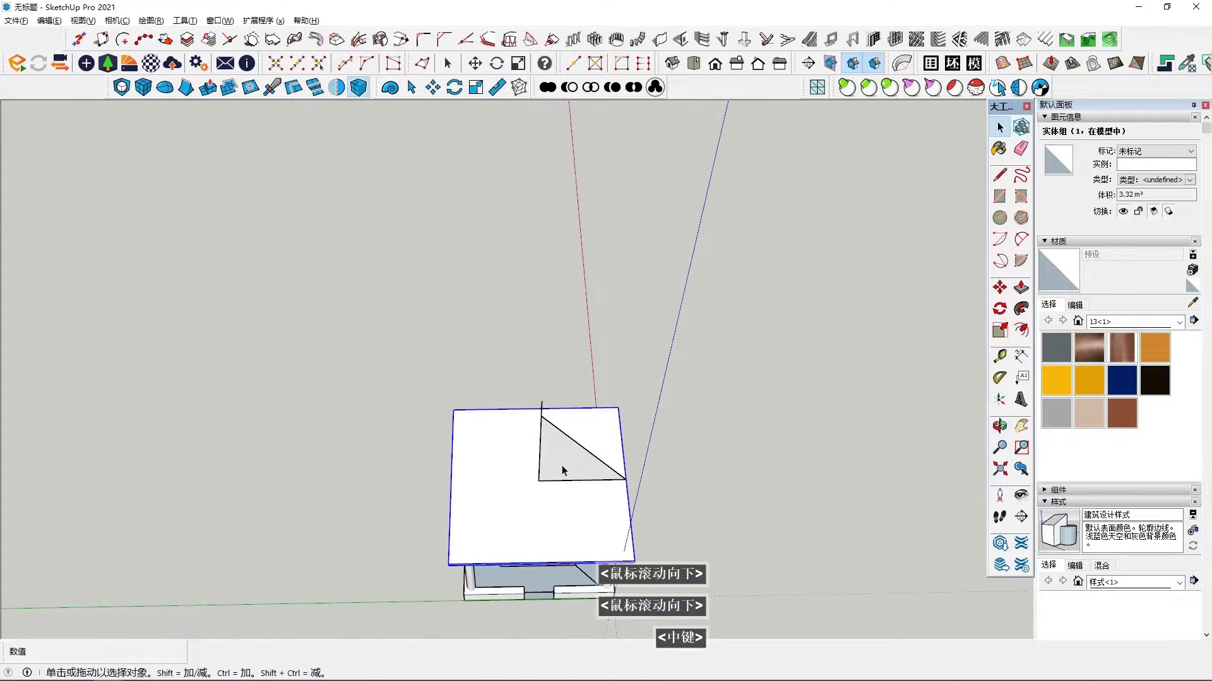
pyautogui.doubleClick(563, 470)
pyautogui.keyDown('shift'); pyautogui.moveTo(562, 467); pyautogui.dragTo(702, 470, button='middle'); pyautogui.keyUp('shift')
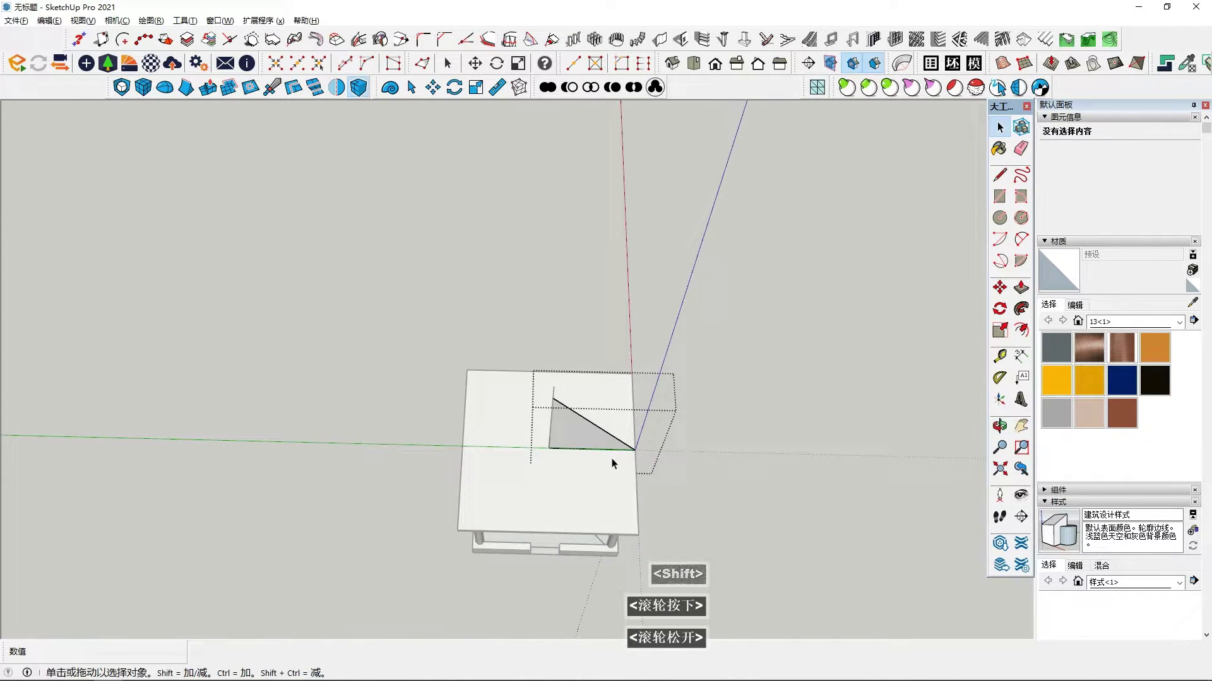
pyautogui.click(527, 465)
# Step: Copy the roof slab's top face with its bounding edges and paste it in place outside the slab group
pyautogui.click(534, 495)
pyautogui.doubleClick(530, 487)
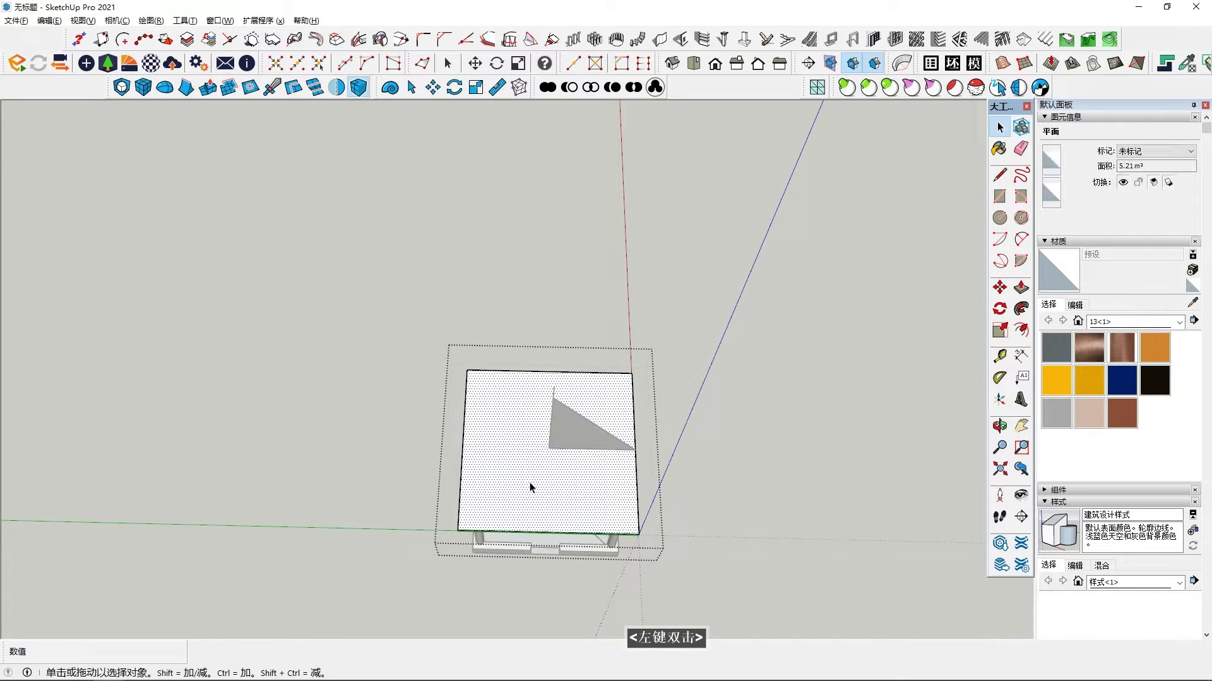
pyautogui.hotkey('ctrl', 'c')
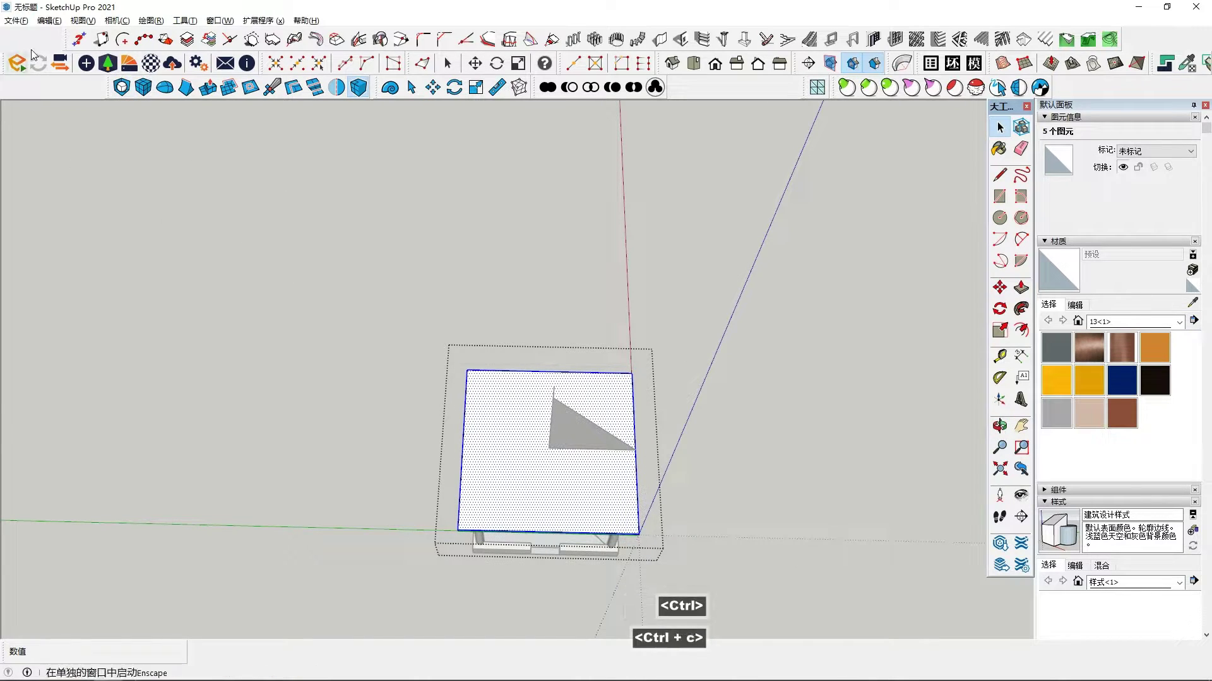
pyautogui.click(359, 313)
pyautogui.click(49, 20)
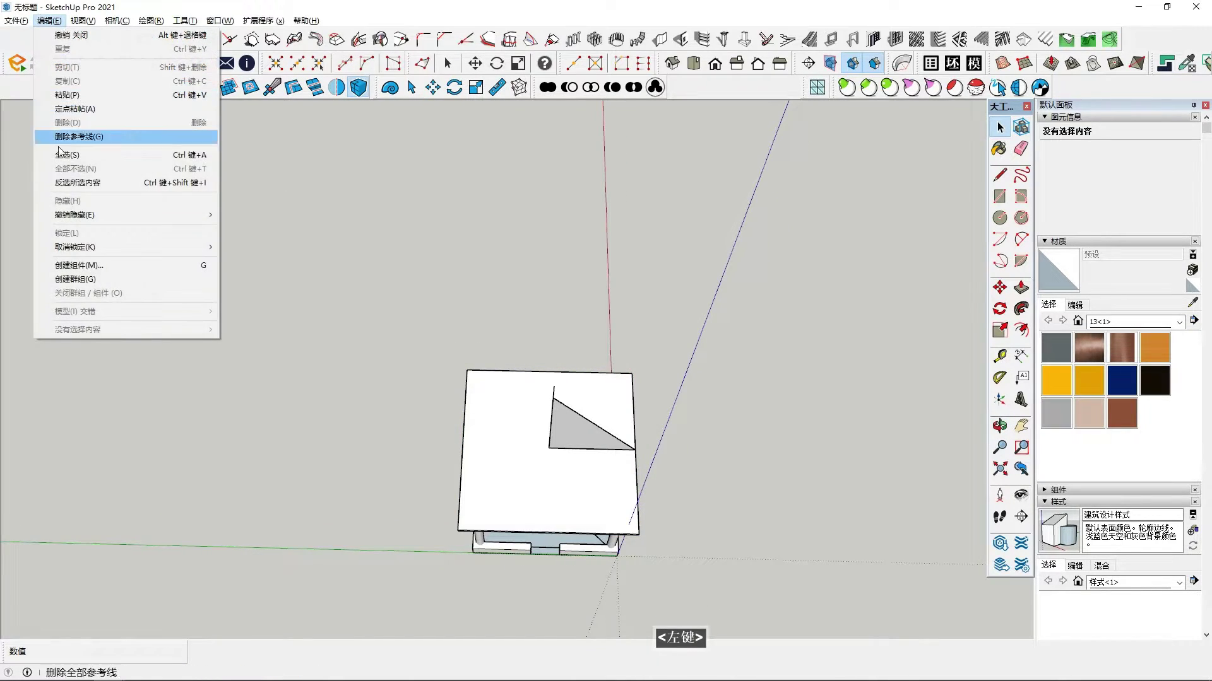
pyautogui.click(74, 109)
pyautogui.scroll(3, 567, 448)
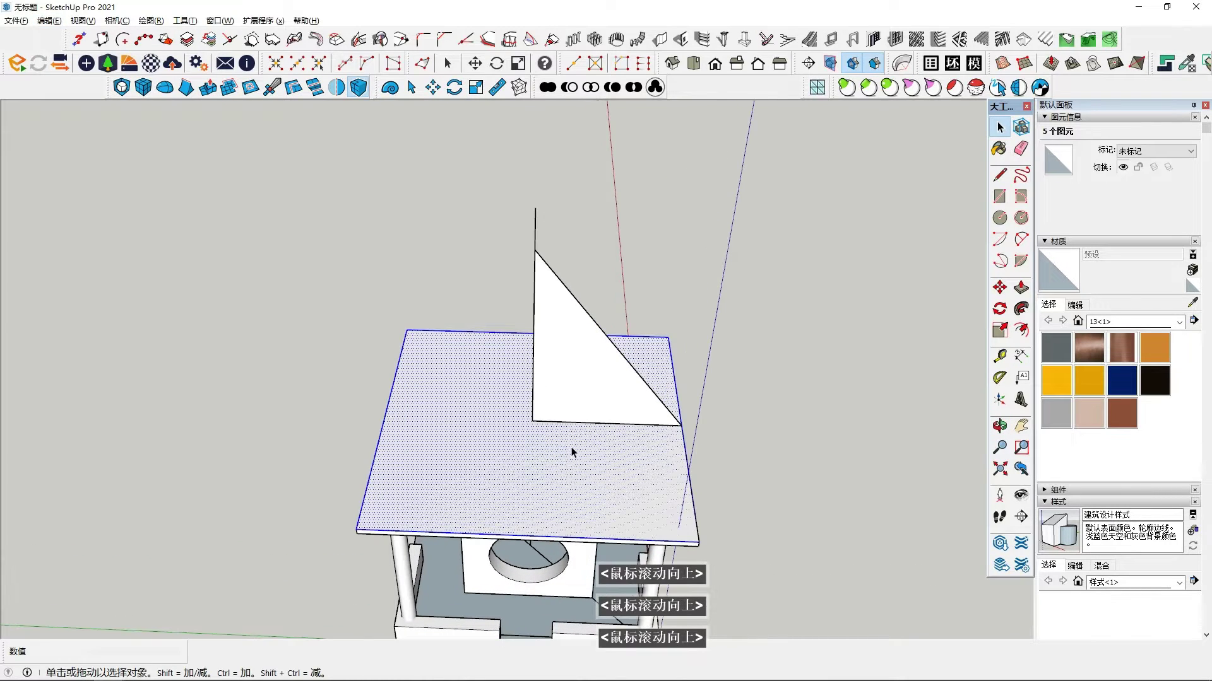
# Step: Scale the pasted roof square uniformly about its centre to about 0.81, leaving an even margin on the slab
pyautogui.moveTo(497, 443); pyautogui.dragTo(1041, 358, button='middle')
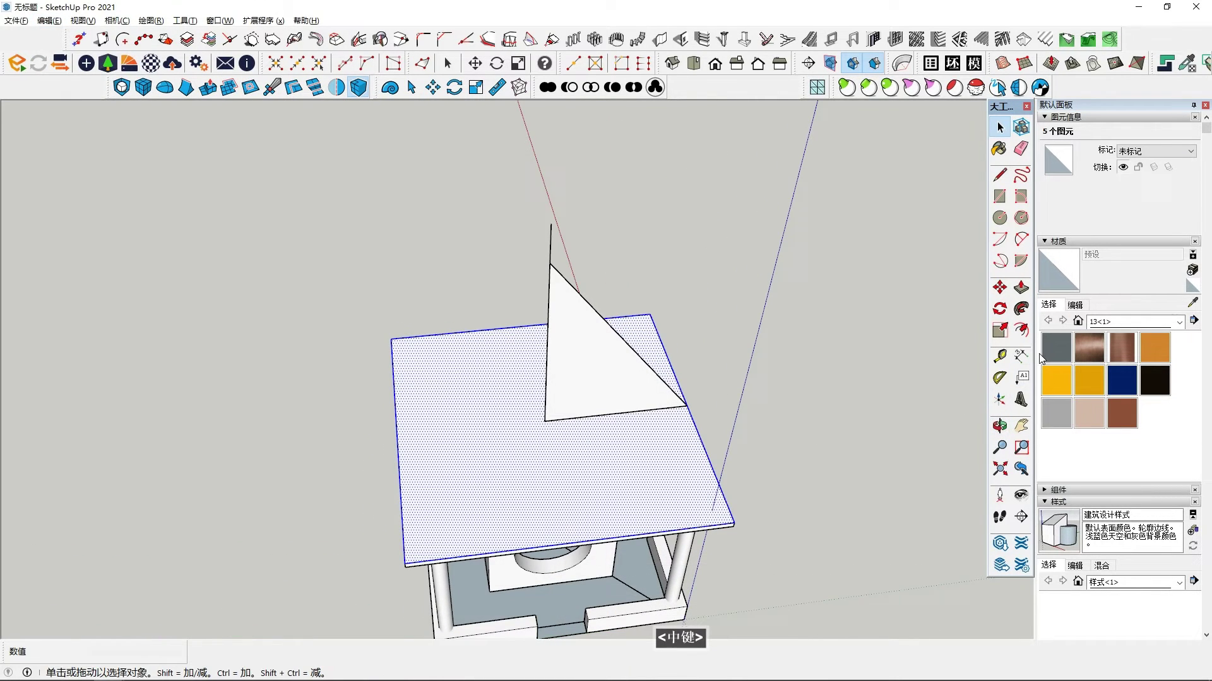
pyautogui.click(996, 332)
pyautogui.moveTo(884, 403); pyautogui.dragTo(711, 557, button='middle')
pyautogui.keyDown('ctrl'); pyautogui.moveTo(699, 561); pyautogui.dragTo(681, 518); pyautogui.keyUp('ctrl')
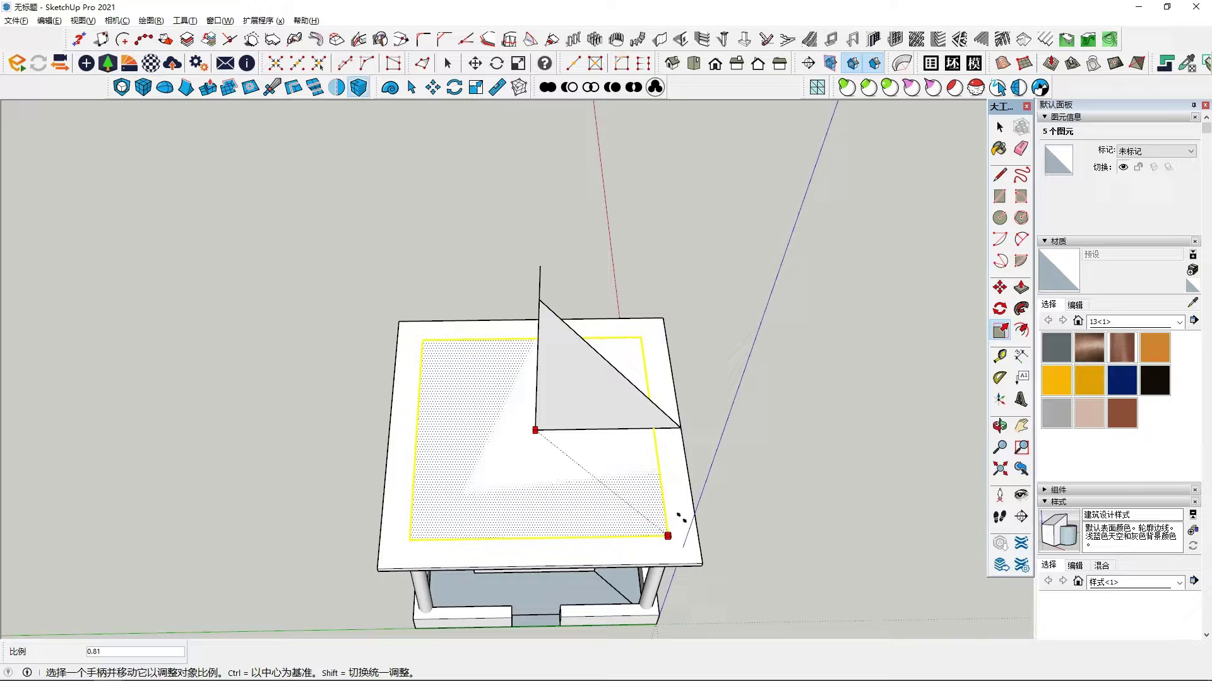
pyautogui.keyDown('ctrl'); pyautogui.moveTo(681, 517); pyautogui.dragTo(689, 522); pyautogui.keyUp('ctrl')
pyautogui.moveTo(690, 522); pyautogui.dragTo(682, 492, button='middle')
pyautogui.press('space')
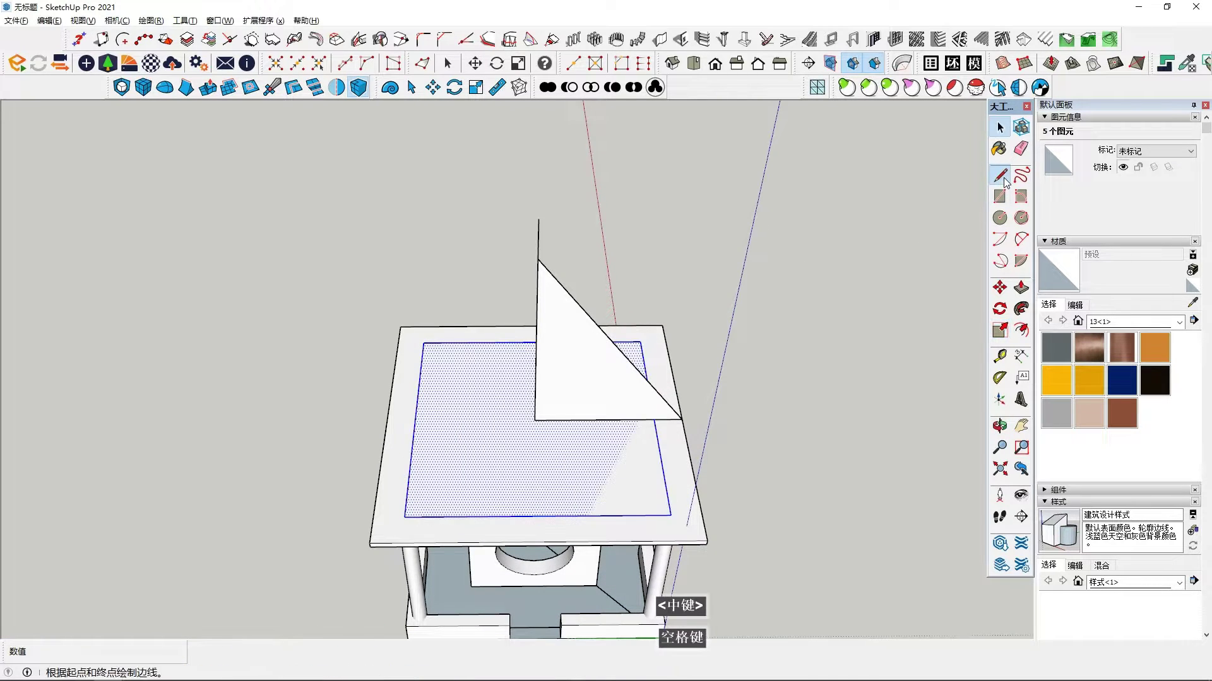
# Step: Try a line outside the triangle group from its apex to where its base crosses the inner square, and undo it
pyautogui.click(1004, 178)
pyautogui.scroll(2, 550, 268)
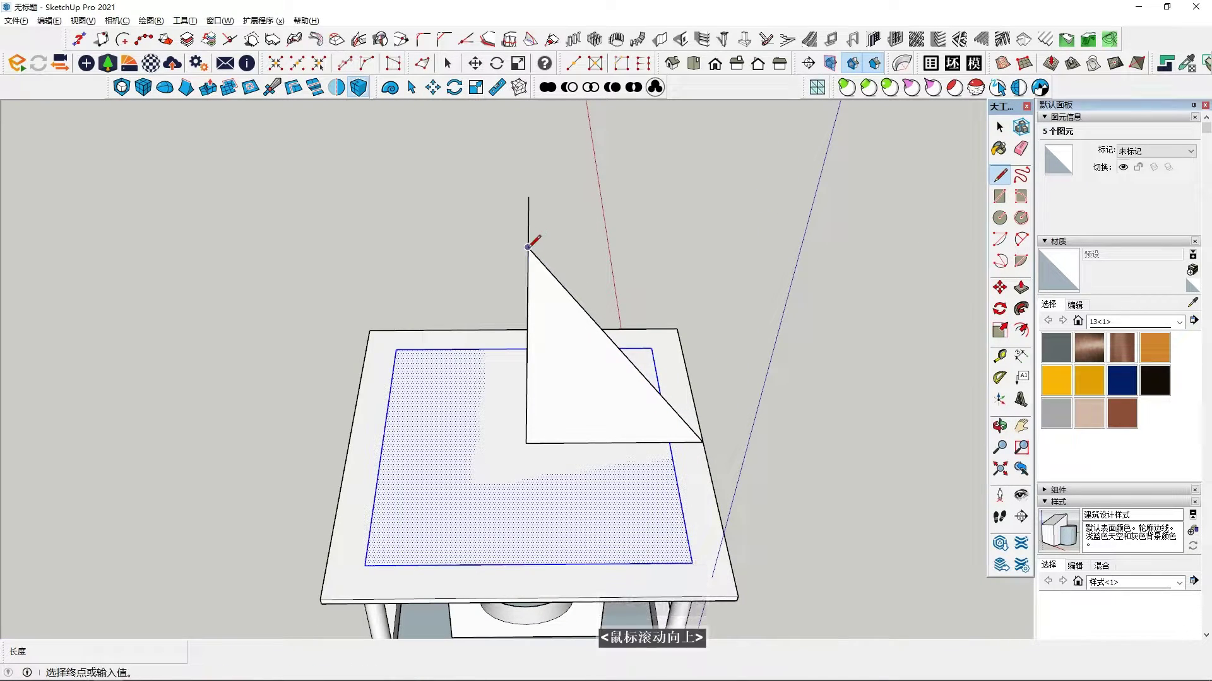
pyautogui.click(529, 246)
pyautogui.press('Escape')
pyautogui.scroll(2, 584, 381)
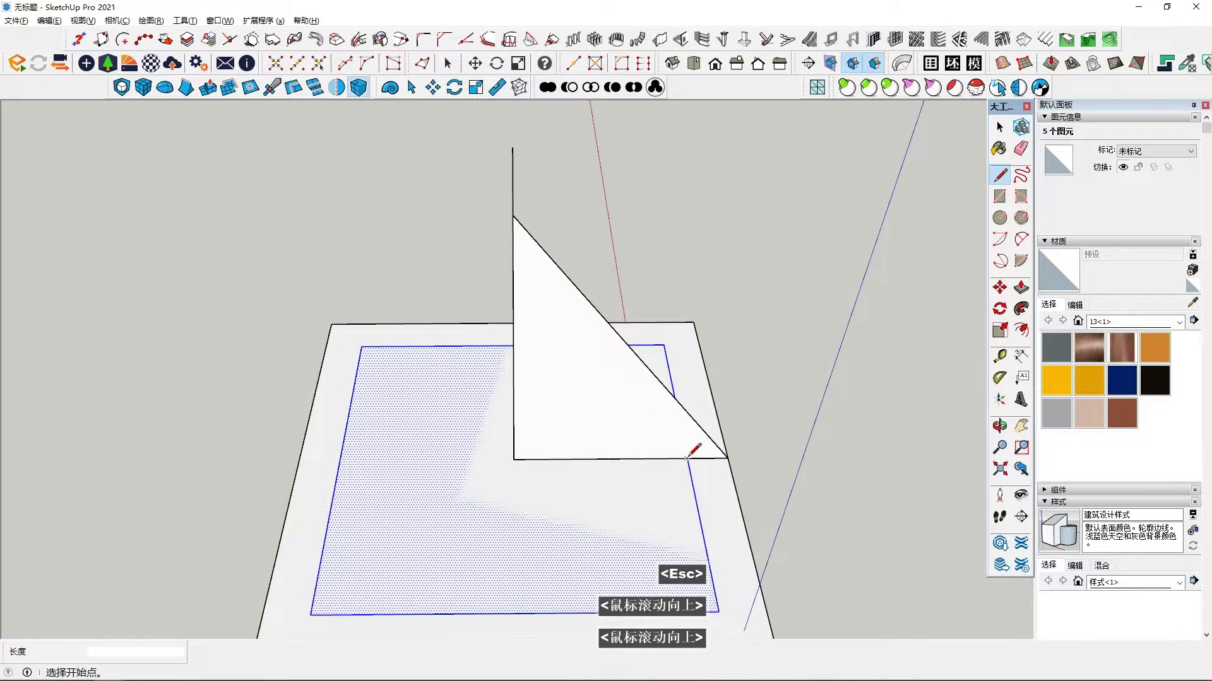
pyautogui.click(687, 459)
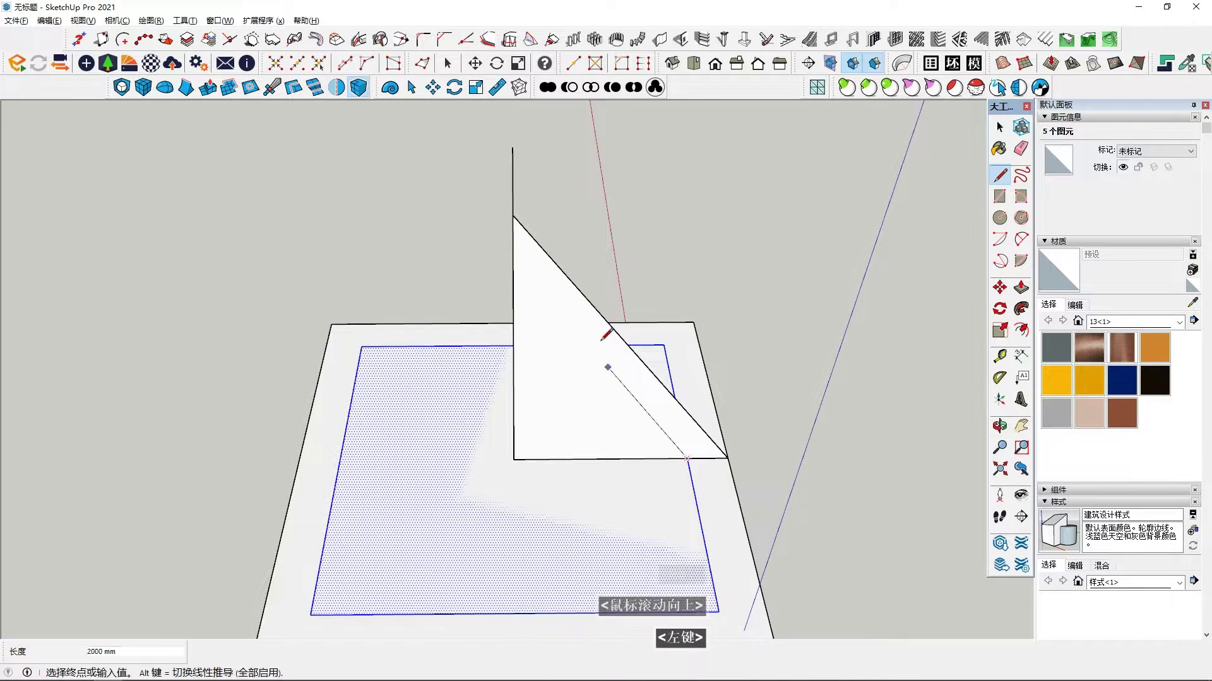
pyautogui.click(513, 215)
pyautogui.press('Escape')
pyautogui.press('space')
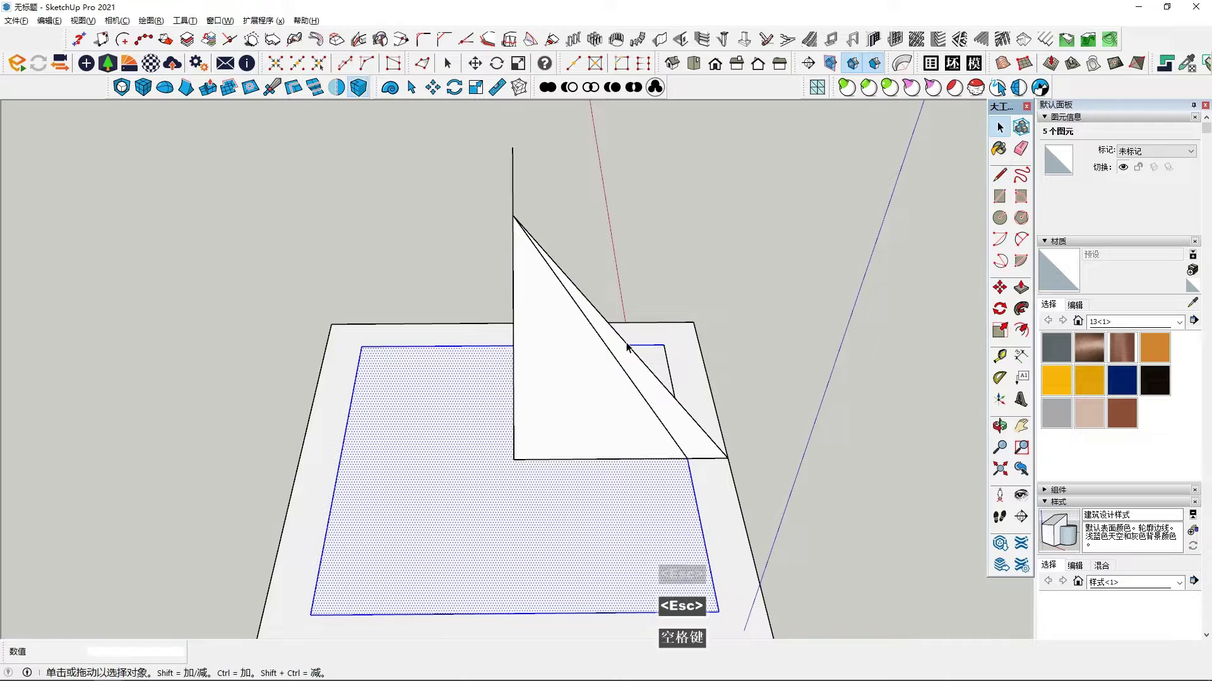
pyautogui.click(625, 341)
pyautogui.scroll(2, 628, 345)
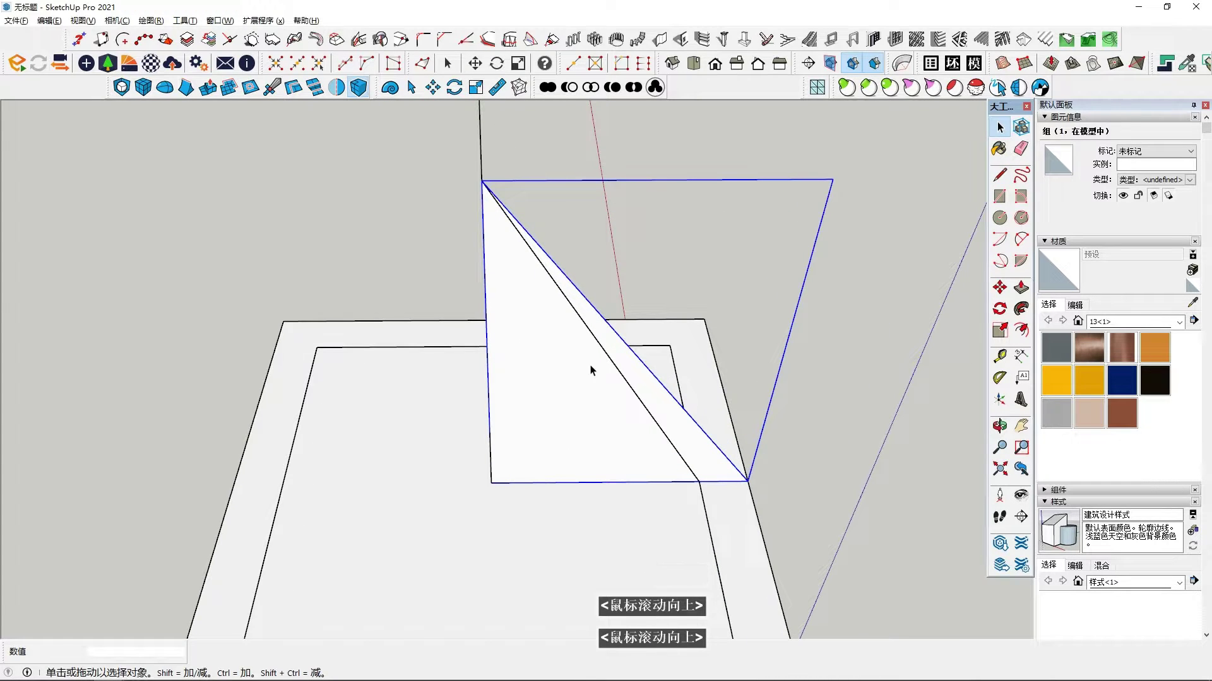
pyautogui.hotkey('ctrl', 'z')
# Step: Inside the triangle group, draw a line from the apex to the inner square's edge and delete the outer sloping and leftover base edges
pyautogui.doubleClick(603, 396)
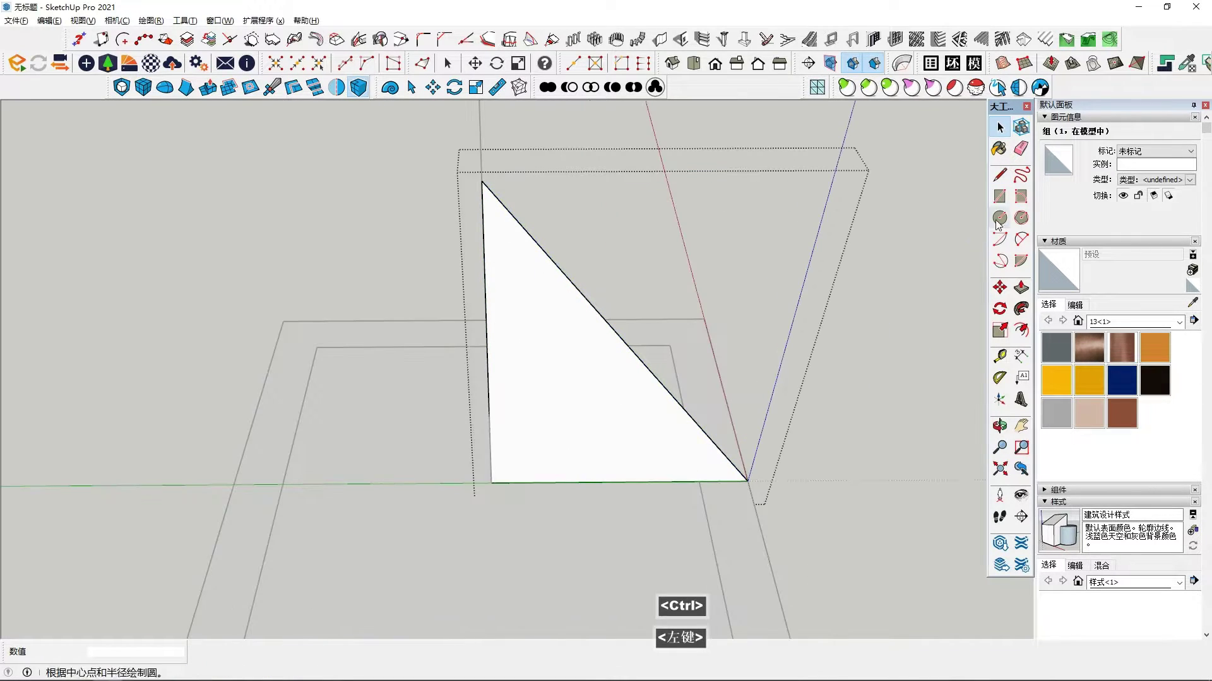
pyautogui.press('l')
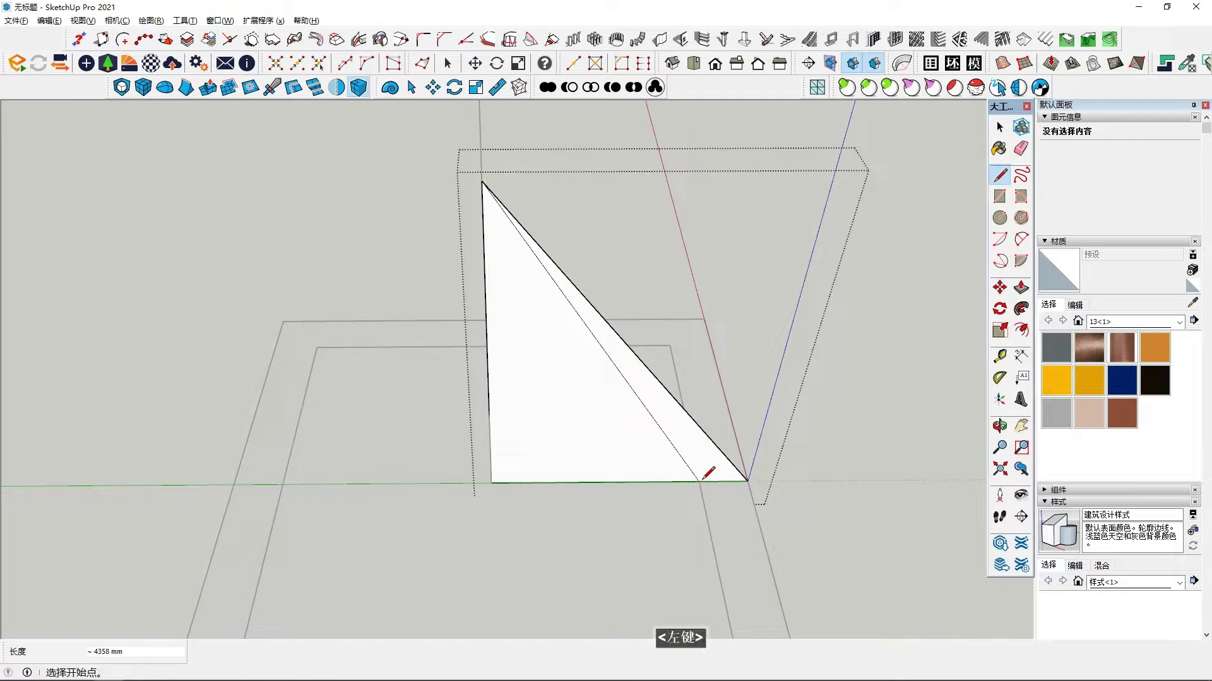
pyautogui.press('space')
pyautogui.click(689, 419)
pyautogui.press('Delete')
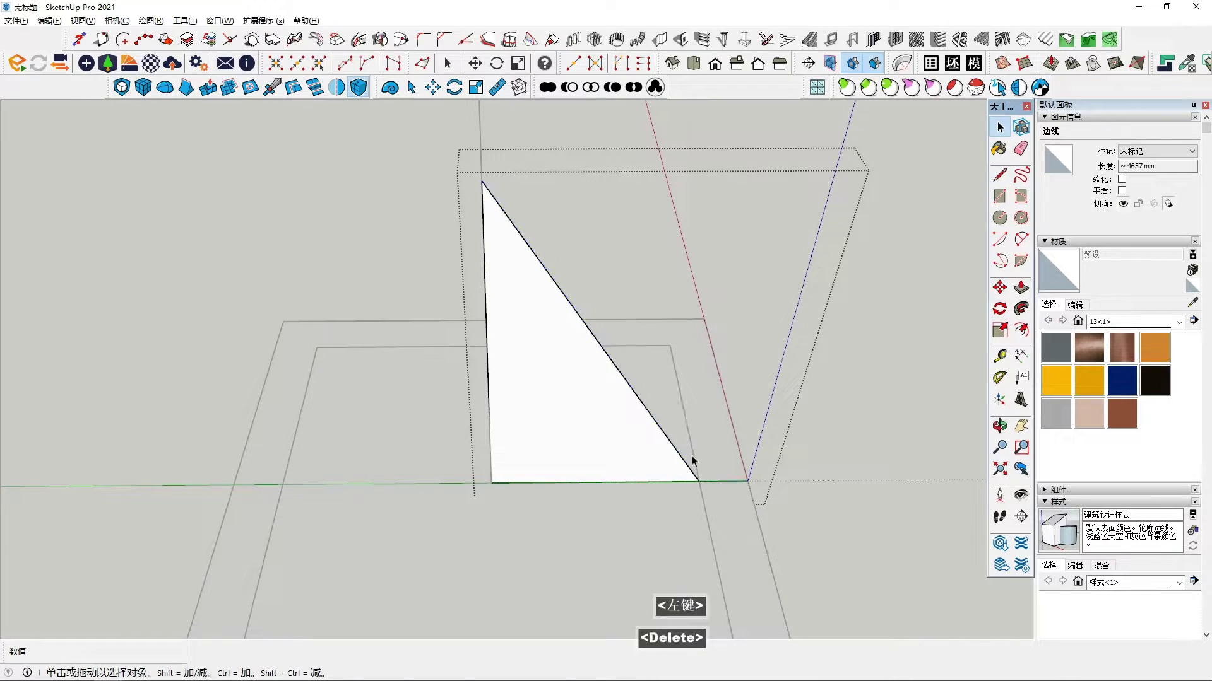
pyautogui.press('Delete')
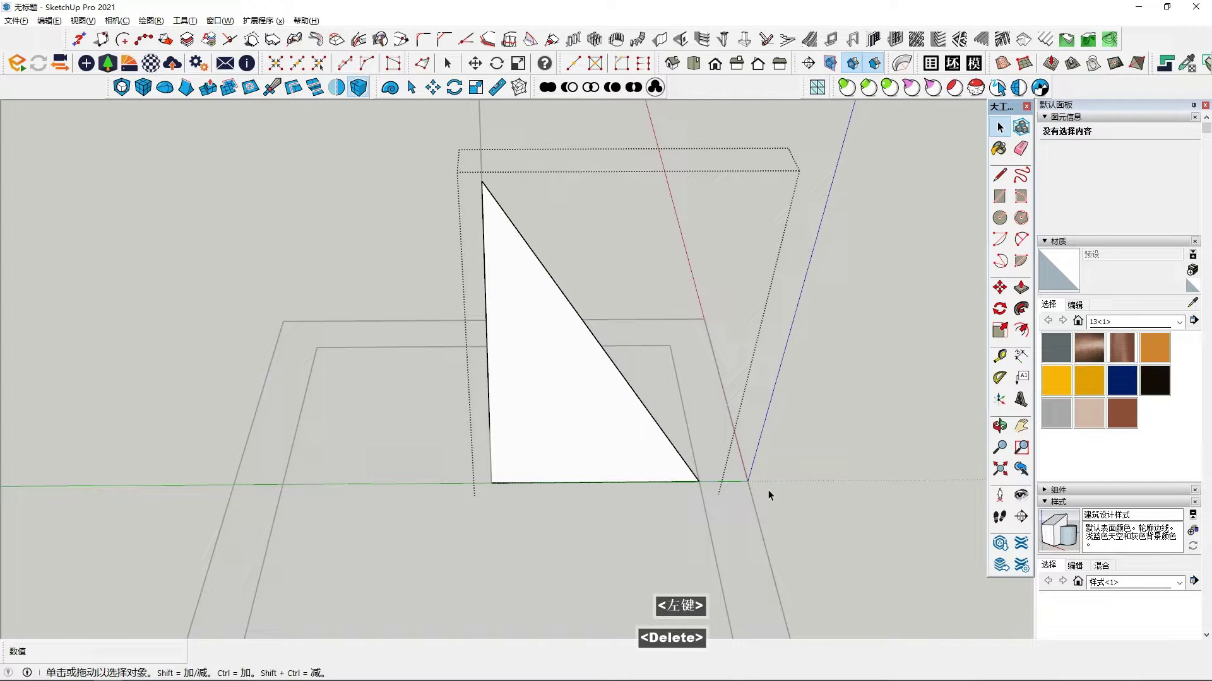
pyautogui.scroll(-3, 814, 505)
pyautogui.click(588, 545)
# Step: Sweep the narrowed triangle around the inner square with Follow Me inside its group to form a pyramid roof
pyautogui.scroll(-2, 588, 544)
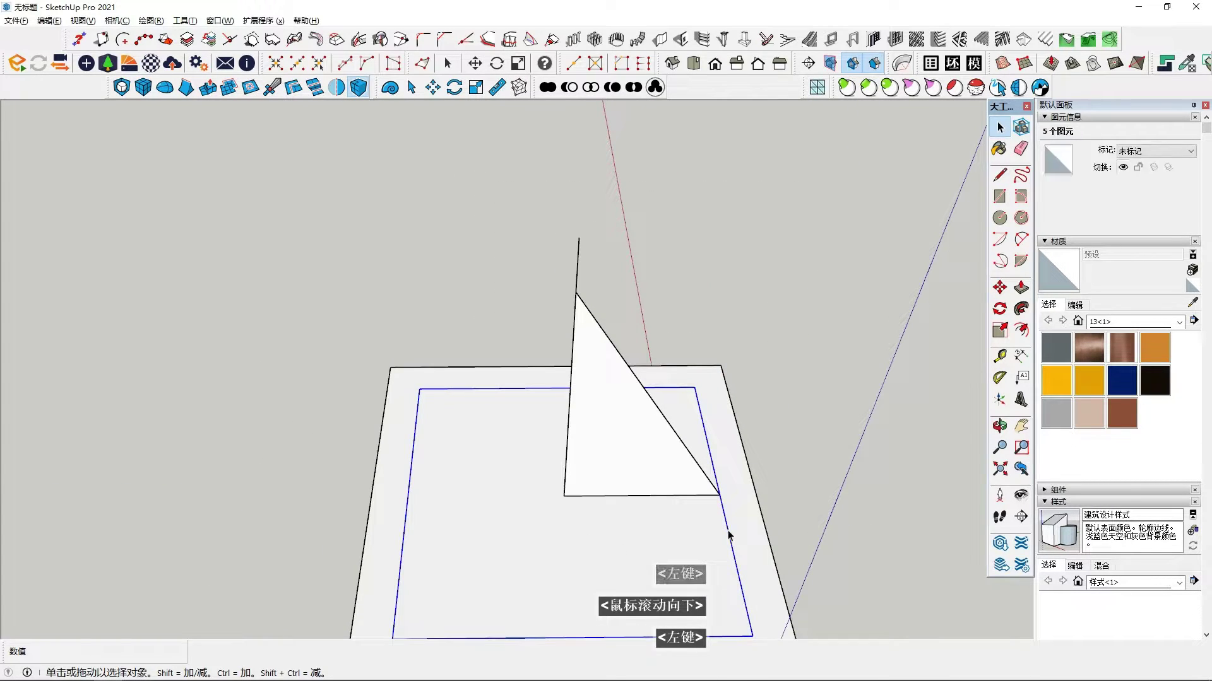
pyautogui.scroll(-2, 729, 535)
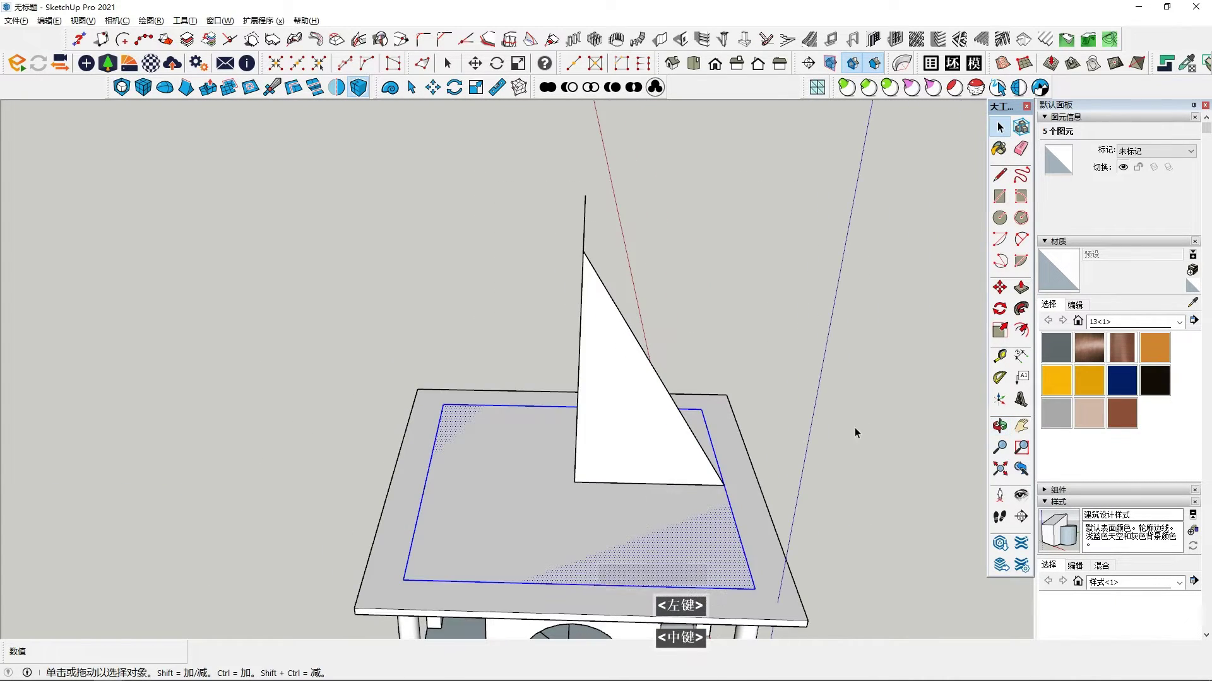
pyautogui.click(1020, 309)
pyautogui.rightClick(621, 404)
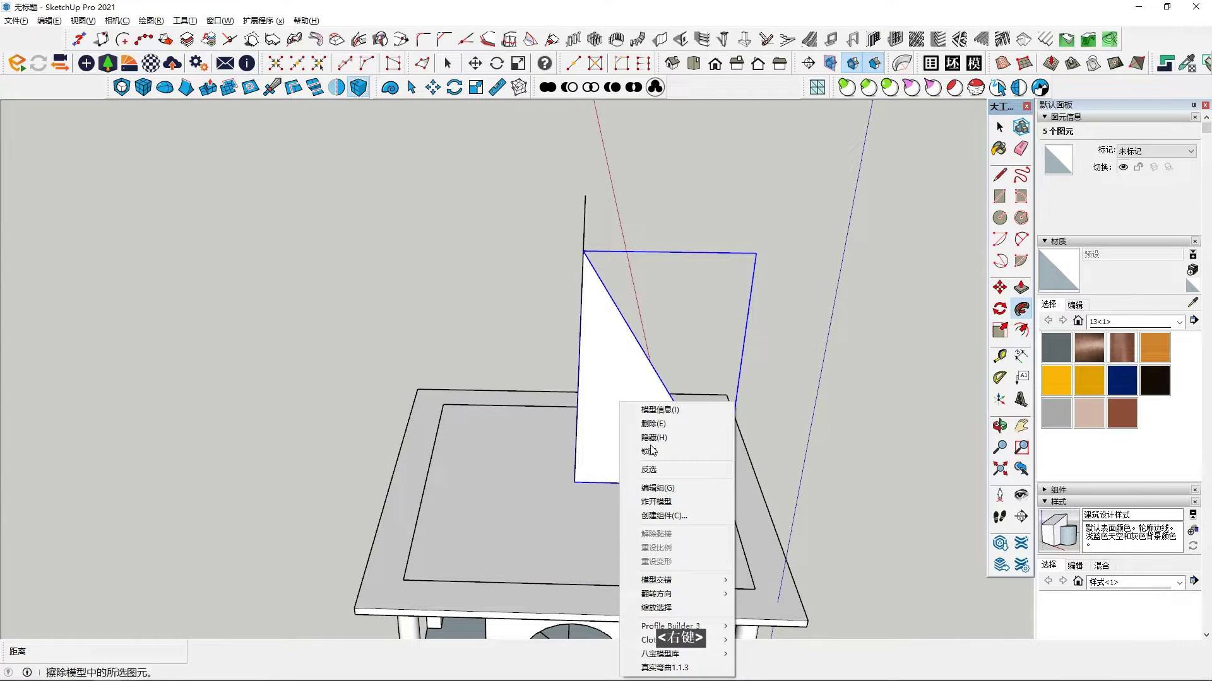
pyautogui.click(666, 490)
pyautogui.click(635, 415)
pyautogui.scroll(-2, 635, 415)
pyautogui.moveTo(631, 419); pyautogui.dragTo(525, 513, button='middle')
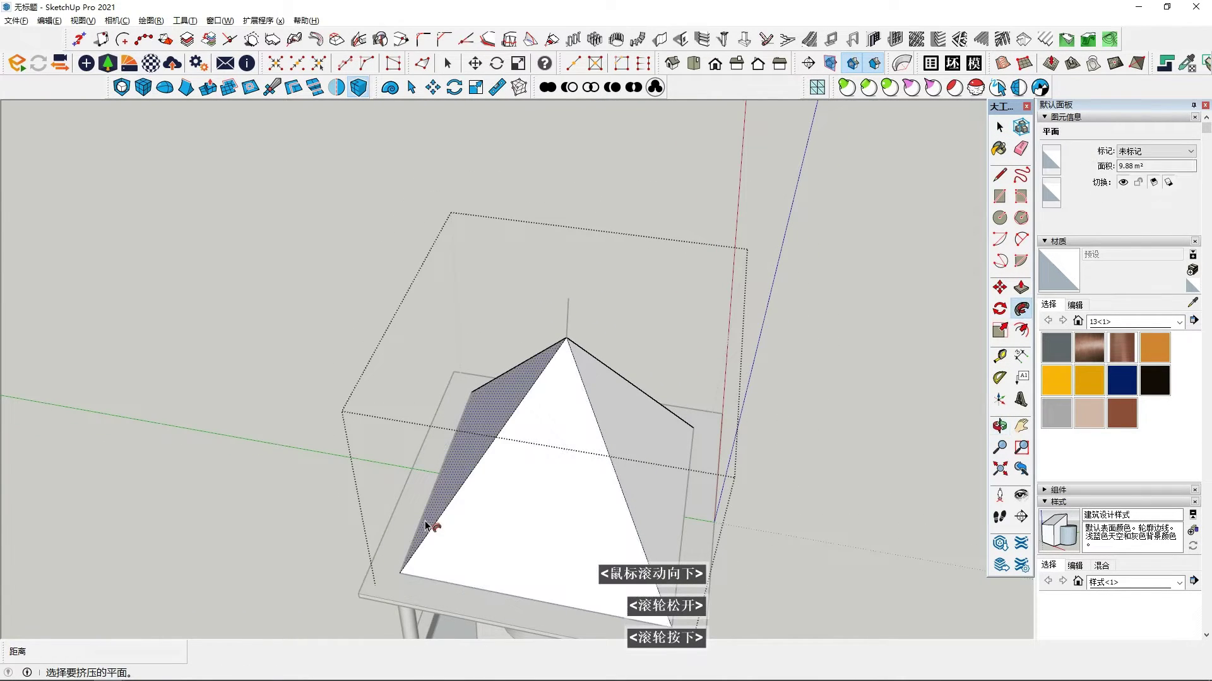
pyautogui.press('space')
pyautogui.click(232, 527)
pyautogui.moveTo(568, 436); pyautogui.dragTo(672, 315, button='middle')
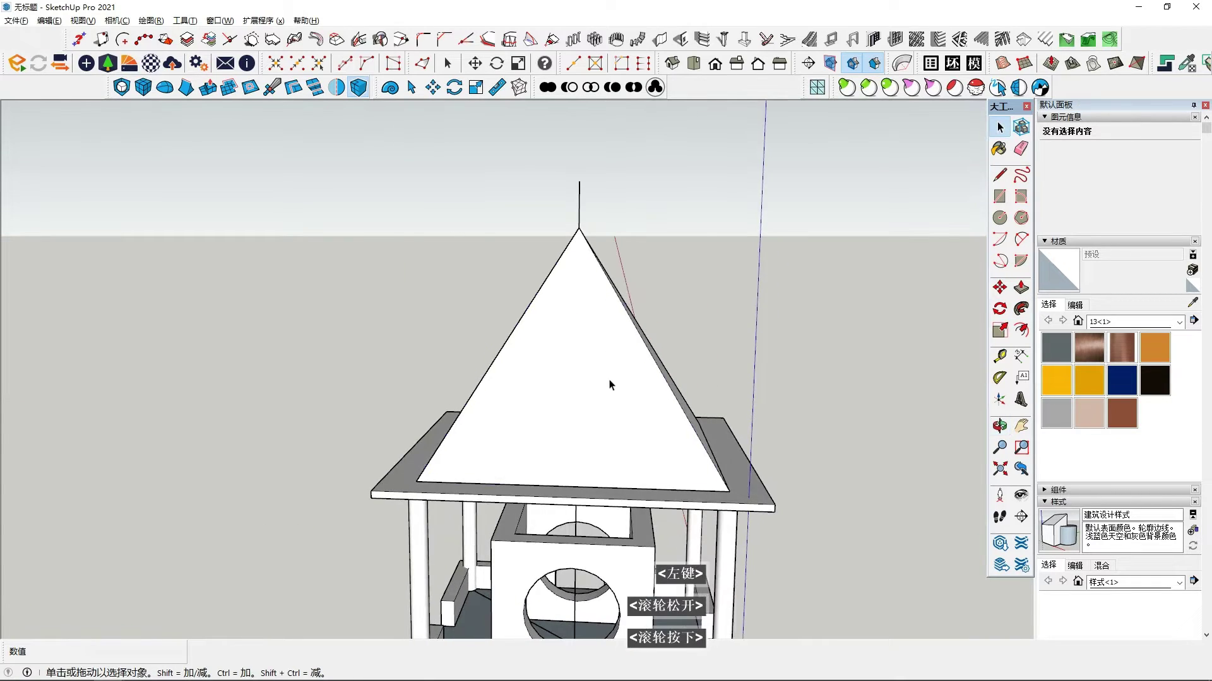
# Step: Raise the pyramid group vertically until its base is clear of the roof slab
pyautogui.doubleClick(610, 383)
pyautogui.press('Escape')
pyautogui.click(581, 392)
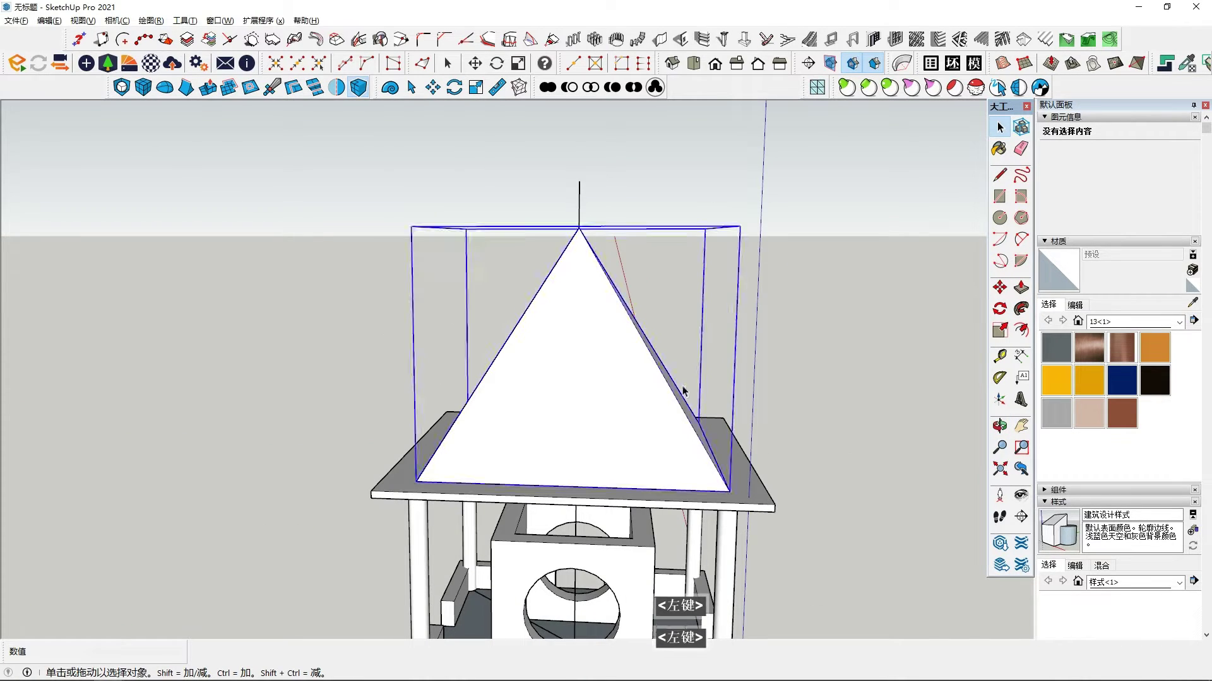
pyautogui.press('m')
pyautogui.moveTo(627, 354); pyautogui.dragTo(644, 303, button='middle')
pyautogui.click(999, 330)
pyautogui.moveTo(925, 376); pyautogui.dragTo(691, 292, button='middle')
pyautogui.press('space')
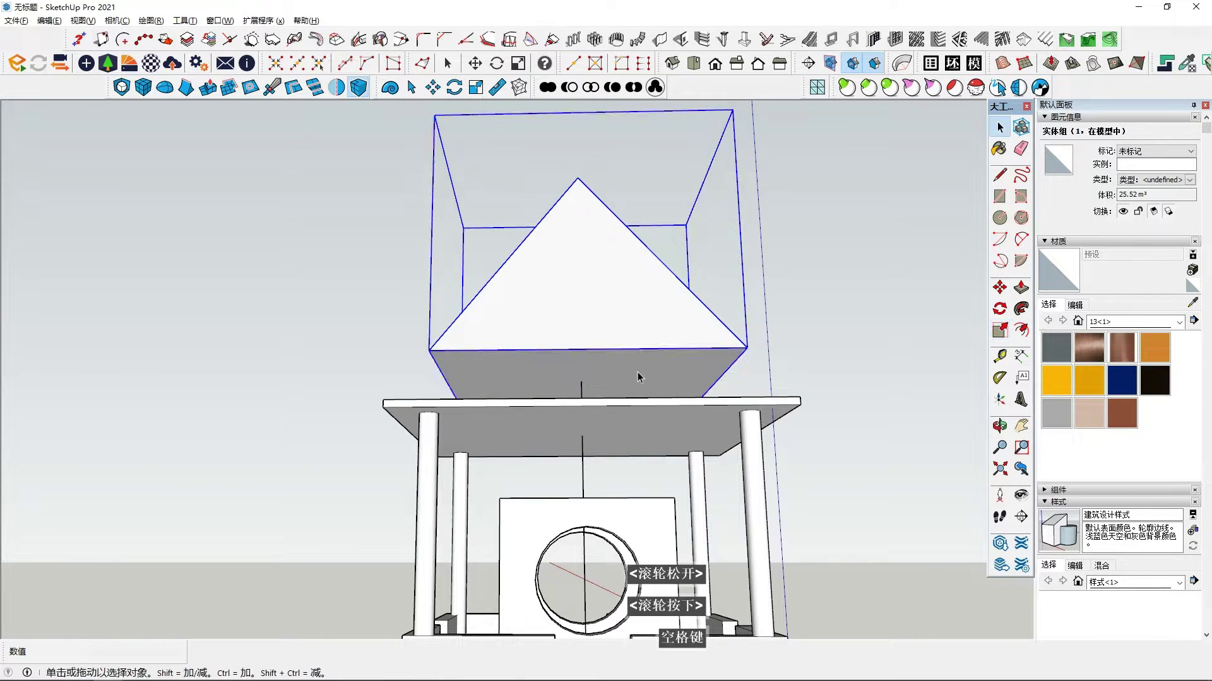
# Step: Inside the pyramid group, enlarge the base face with its edges uniformly about its centre using Scale
pyautogui.doubleClick(637, 371)
pyautogui.click(638, 370)
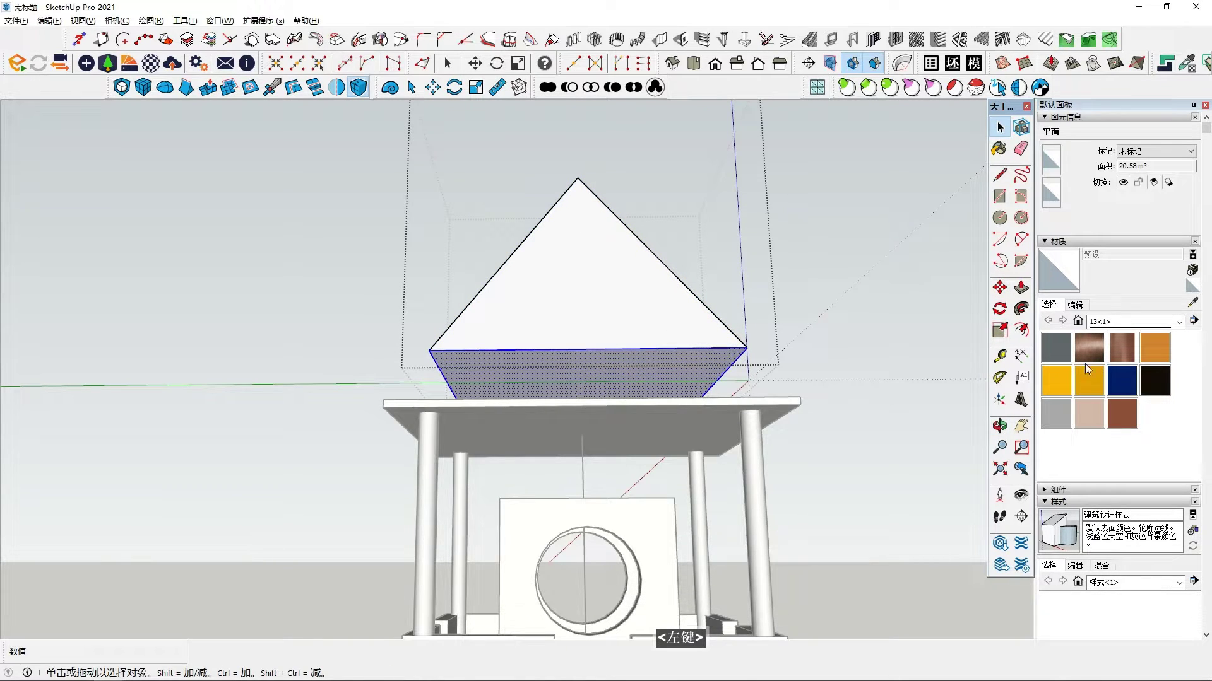
pyautogui.click(999, 330)
pyautogui.moveTo(842, 372); pyautogui.dragTo(819, 548, button='middle')
pyautogui.keyDown('ctrl'); pyautogui.click(746, 453); pyautogui.keyUp('ctrl')
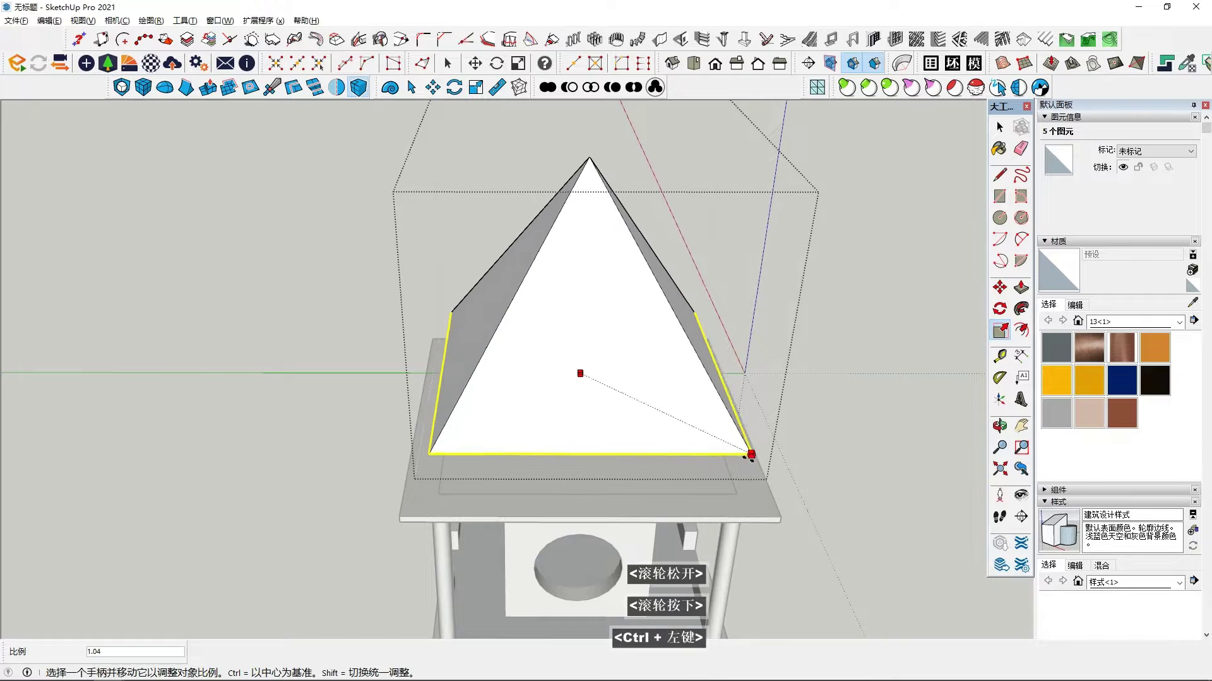
pyautogui.moveTo(750, 454); pyautogui.dragTo(877, 483, button='middle')
pyautogui.press('space')
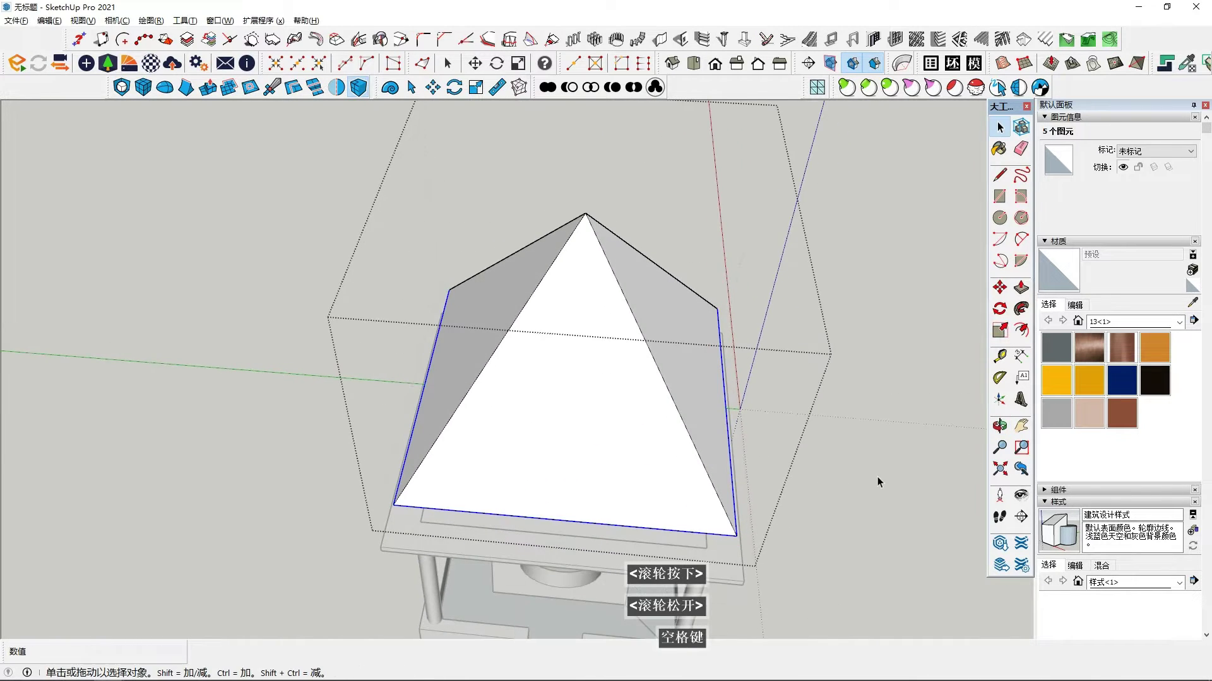
pyautogui.click(879, 483)
# Step: Move the enlarged pyramid group about 813 mm vertically down onto the slab's top face
pyautogui.moveTo(738, 505); pyautogui.dragTo(911, 335, button='middle')
pyautogui.click(604, 409)
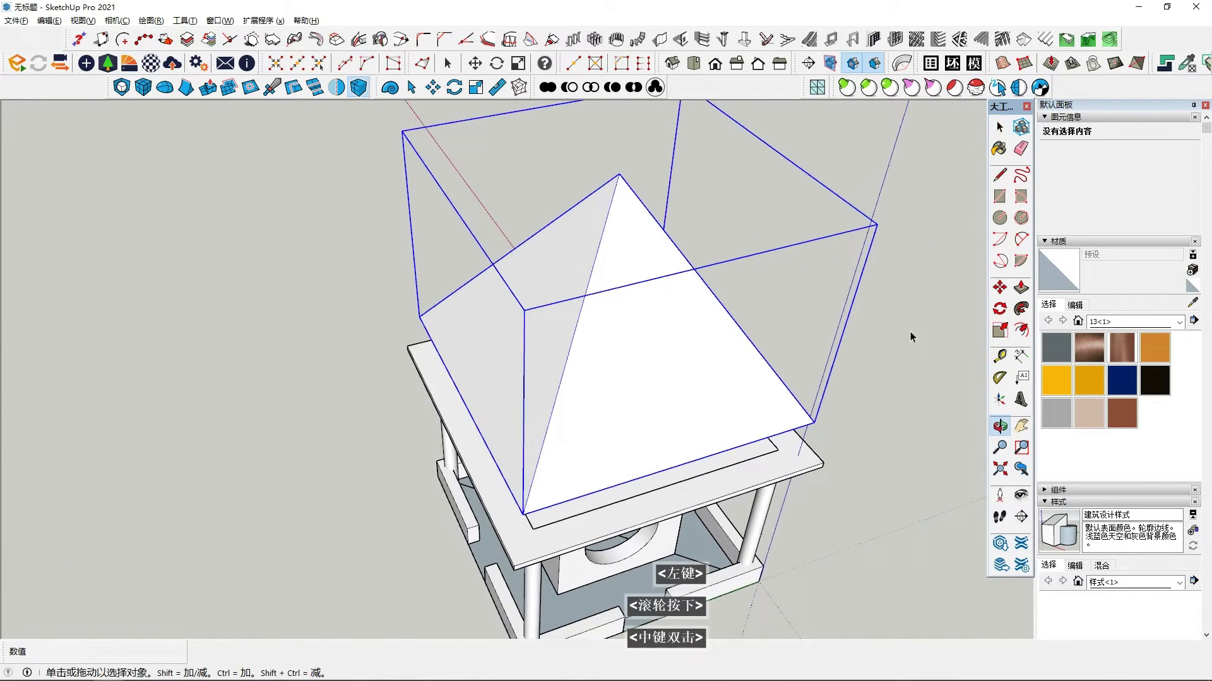
pyautogui.click(1000, 288)
pyautogui.click(797, 430)
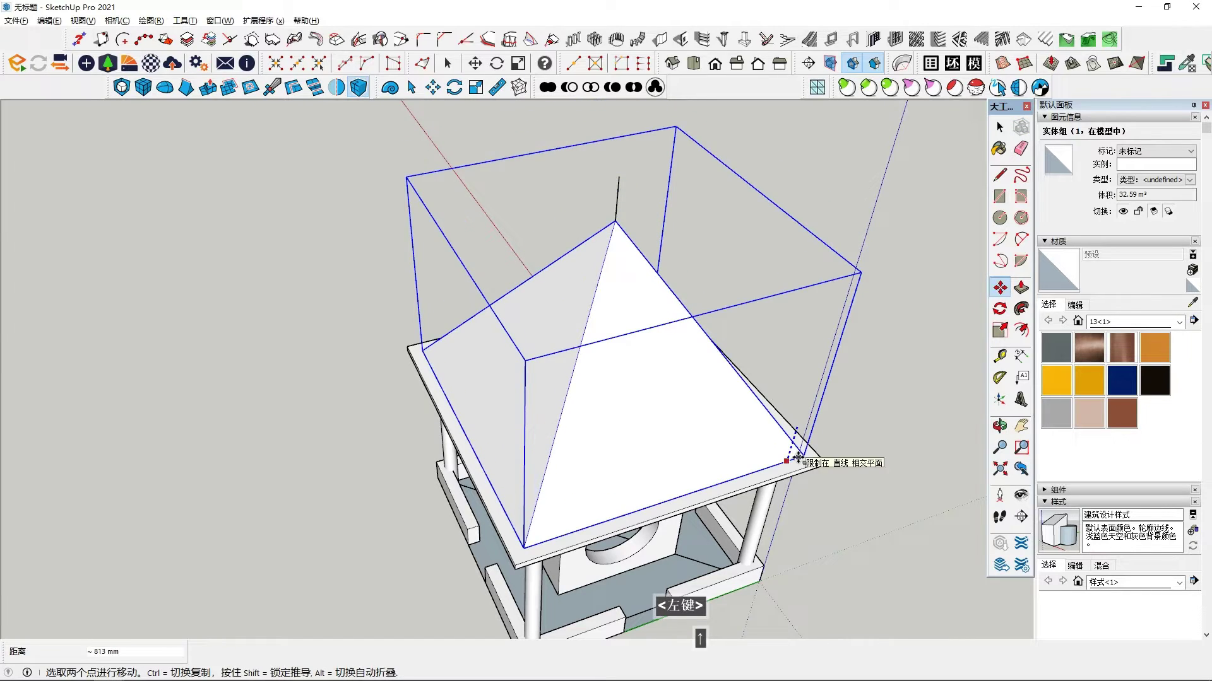
pyautogui.click(798, 458)
pyautogui.moveTo(796, 460); pyautogui.dragTo(568, 597, button='middle')
pyautogui.press('space')
pyautogui.click(195, 462)
pyautogui.moveTo(470, 451); pyautogui.dragTo(430, 300, button='middle')
pyautogui.scroll(-1, 506, 372)
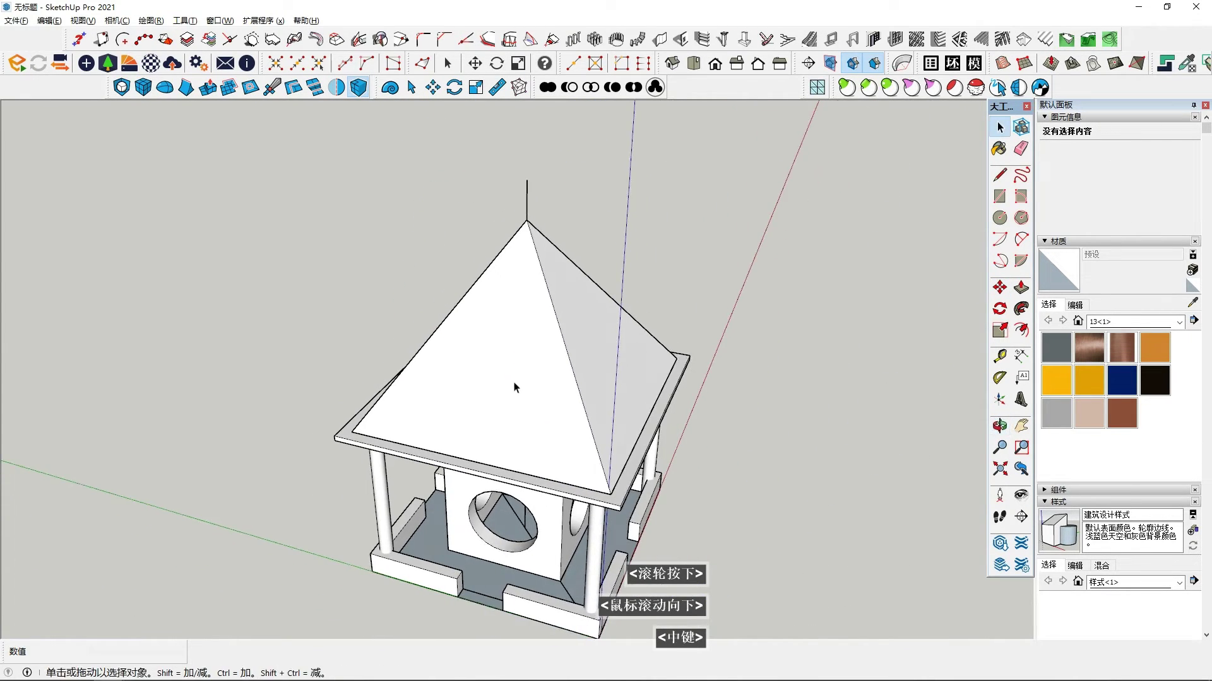
# Step: Draw a 24-sided circle of about 0.05 m² centred on the vertical line above the pyramid's apex
pyautogui.moveTo(514, 387); pyautogui.dragTo(582, 409, button='middle')
pyautogui.hotkey('shift', 'F6')
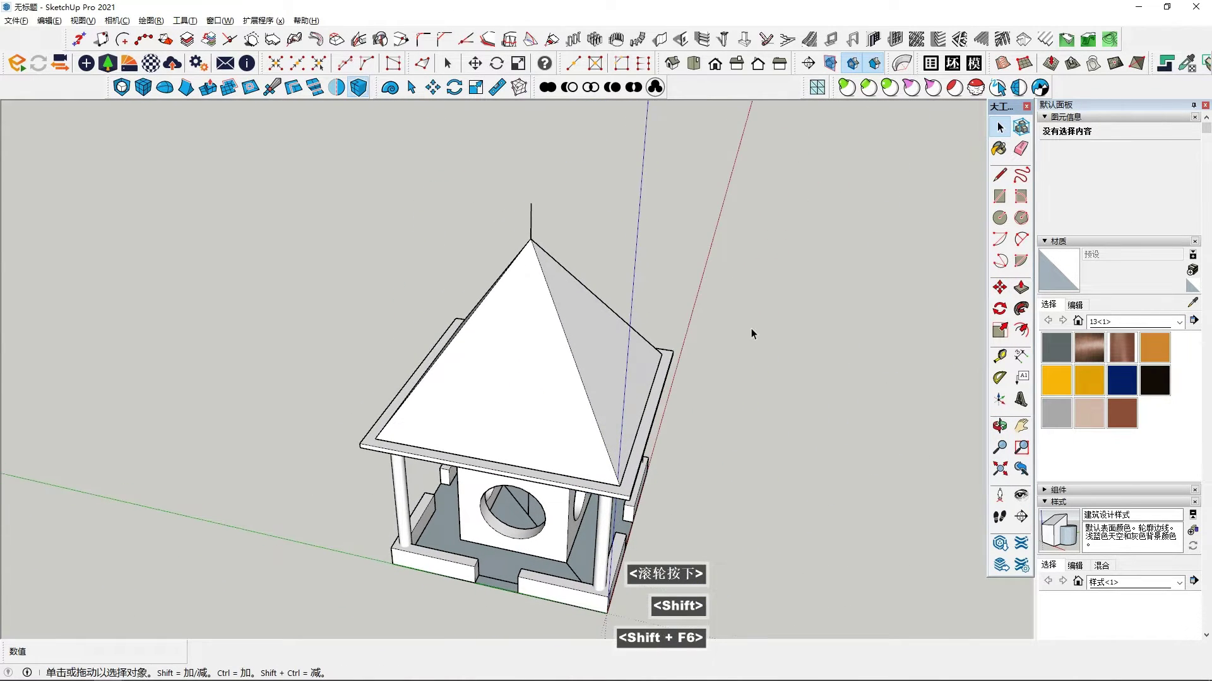
pyautogui.moveTo(751, 328); pyautogui.dragTo(776, 404, button='middle')
pyautogui.click(998, 197)
pyautogui.scroll(2, 637, 345)
pyautogui.moveTo(637, 345); pyautogui.dragTo(527, 343, button='middle')
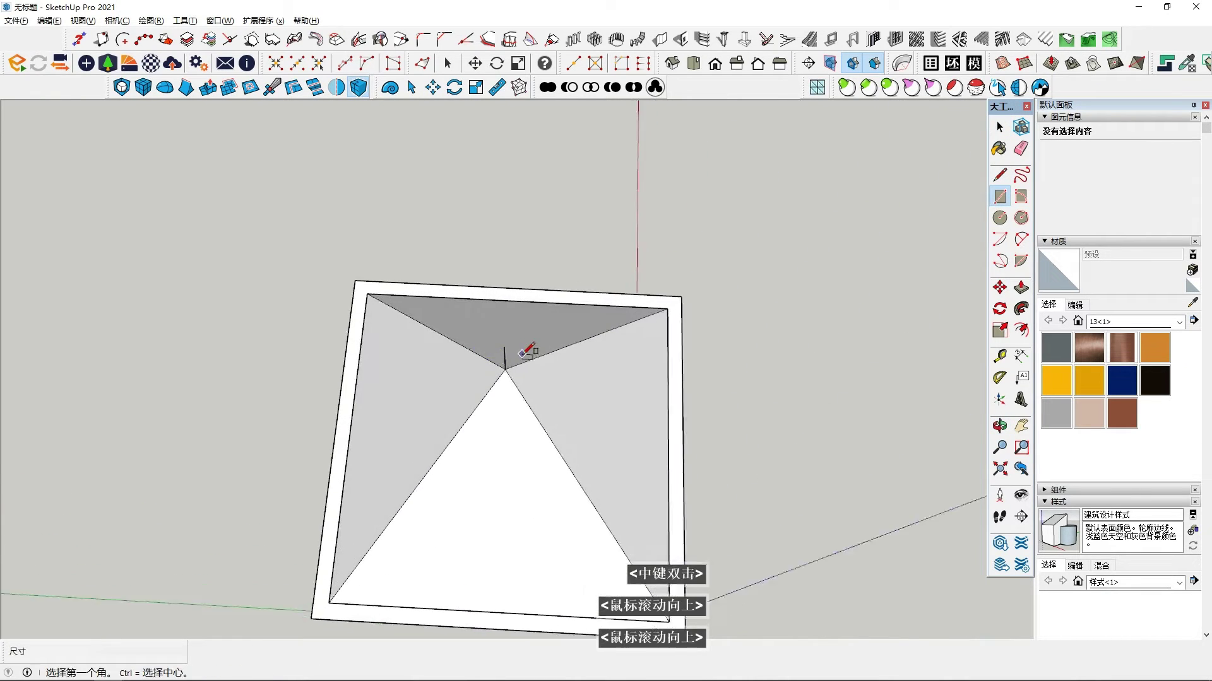
pyautogui.scroll(4, 495, 319)
pyautogui.scroll(-2, 587, 238)
pyautogui.keyDown('shift'); pyautogui.moveTo(587, 238); pyautogui.dragTo(904, 371, button='middle'); pyautogui.keyUp('shift')
pyautogui.press('c')
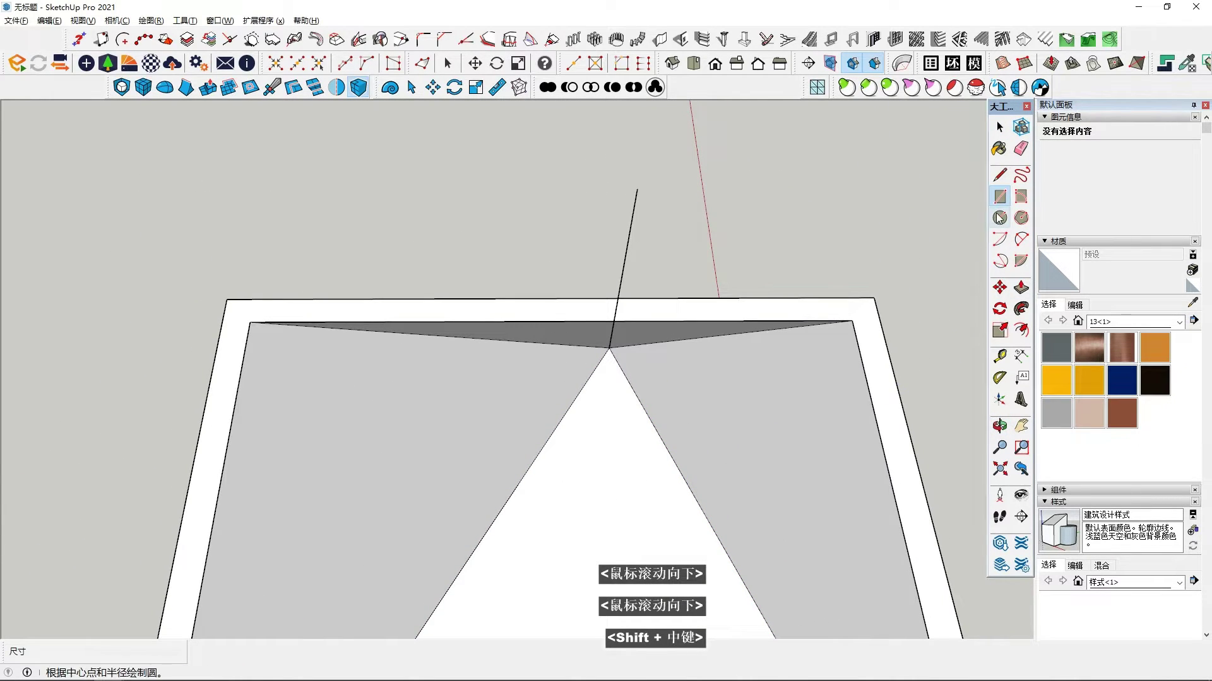
pyautogui.click(634, 206)
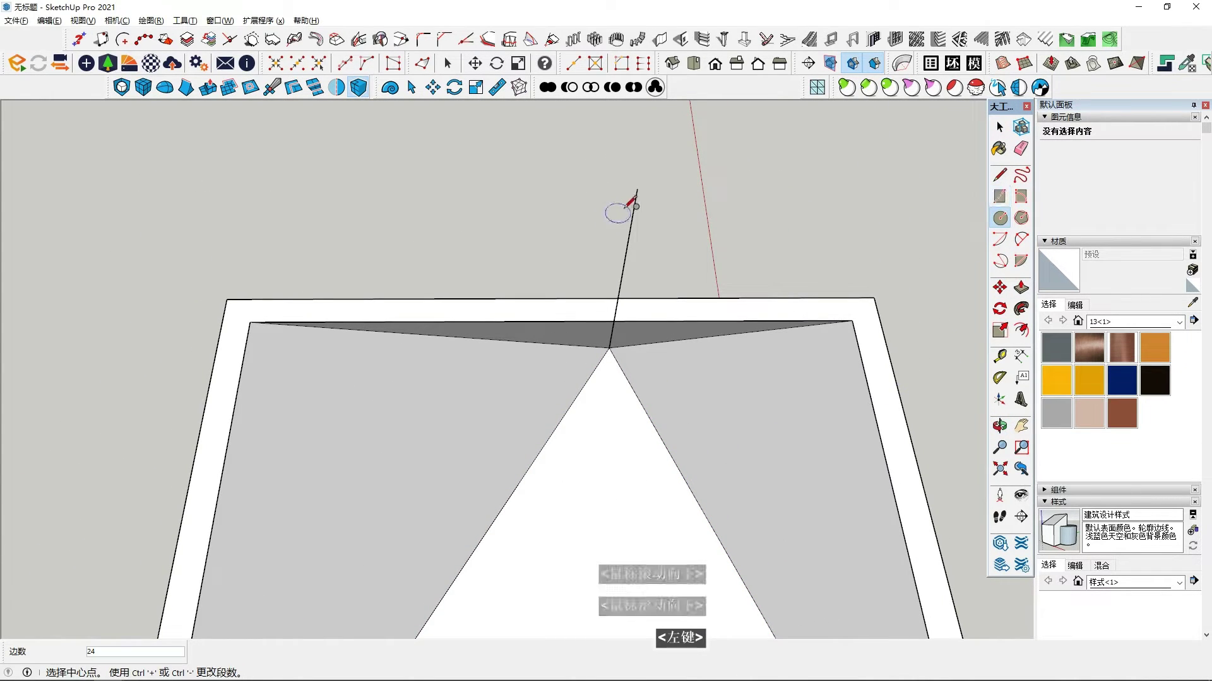
pyautogui.click(681, 179)
pyautogui.press('space')
# Step: Push/Pull the circle about 987 mm down to the pyramid's apex to form a cylindrical finial
pyautogui.click(649, 213)
pyautogui.click(1022, 289)
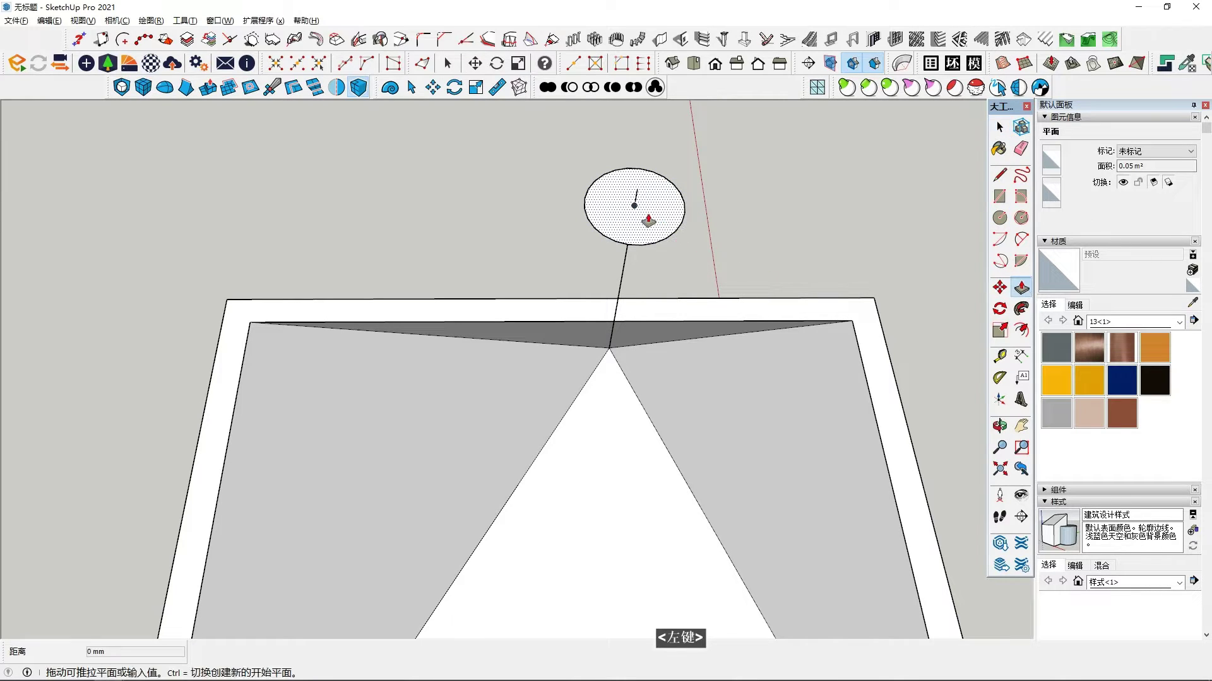
pyautogui.click(638, 202)
pyautogui.moveTo(649, 411); pyautogui.dragTo(631, 467, button='middle')
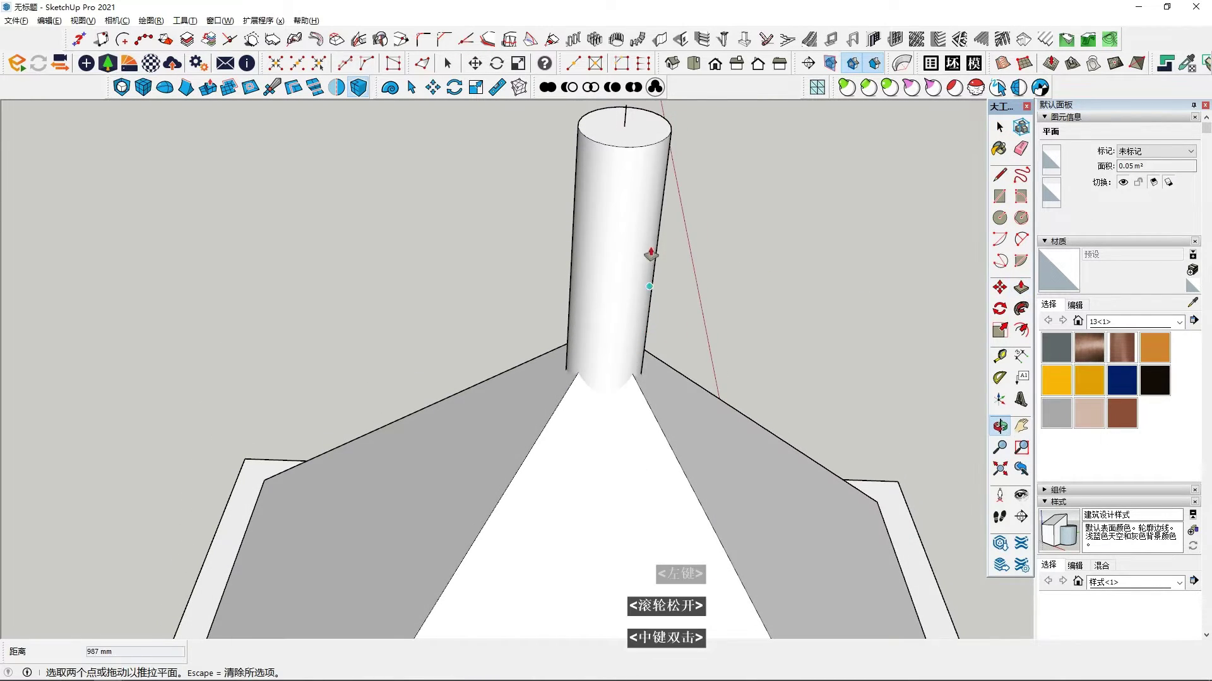
# Step: Shorten the cylindrical finial by pushing its top face partway down with Push/Pull
pyautogui.press('space')
pyautogui.click(655, 139)
pyautogui.click(1015, 294)
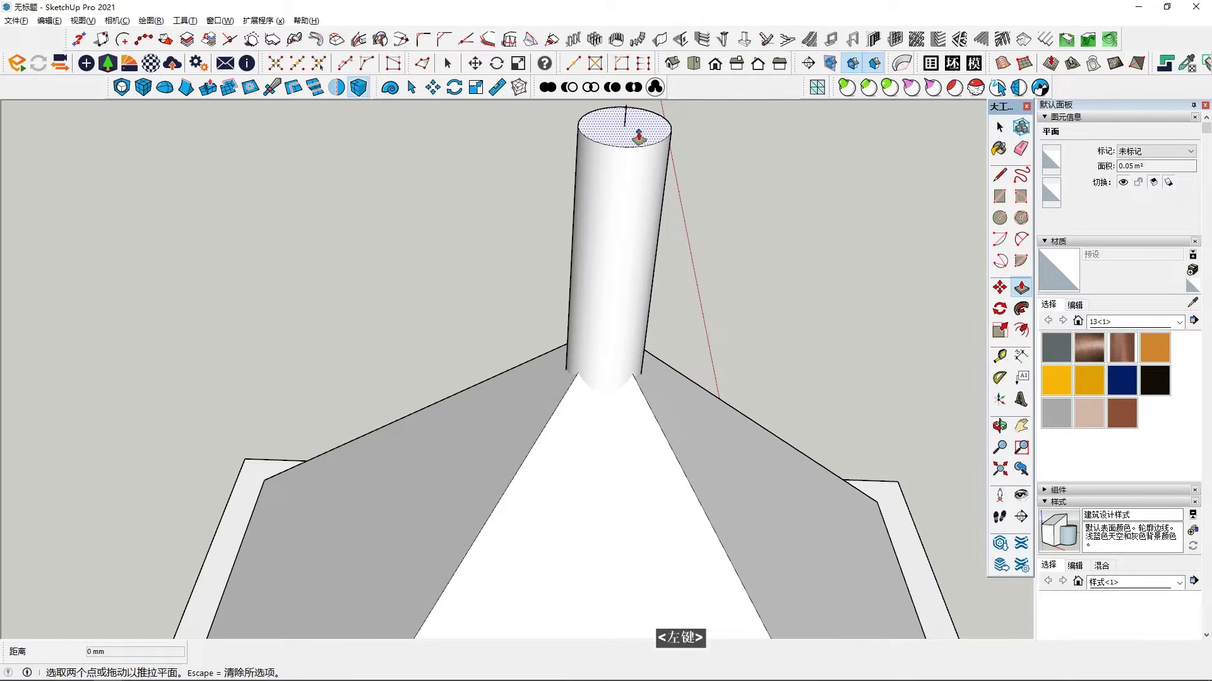
pyautogui.click(638, 136)
pyautogui.click(645, 242)
pyautogui.press('space')
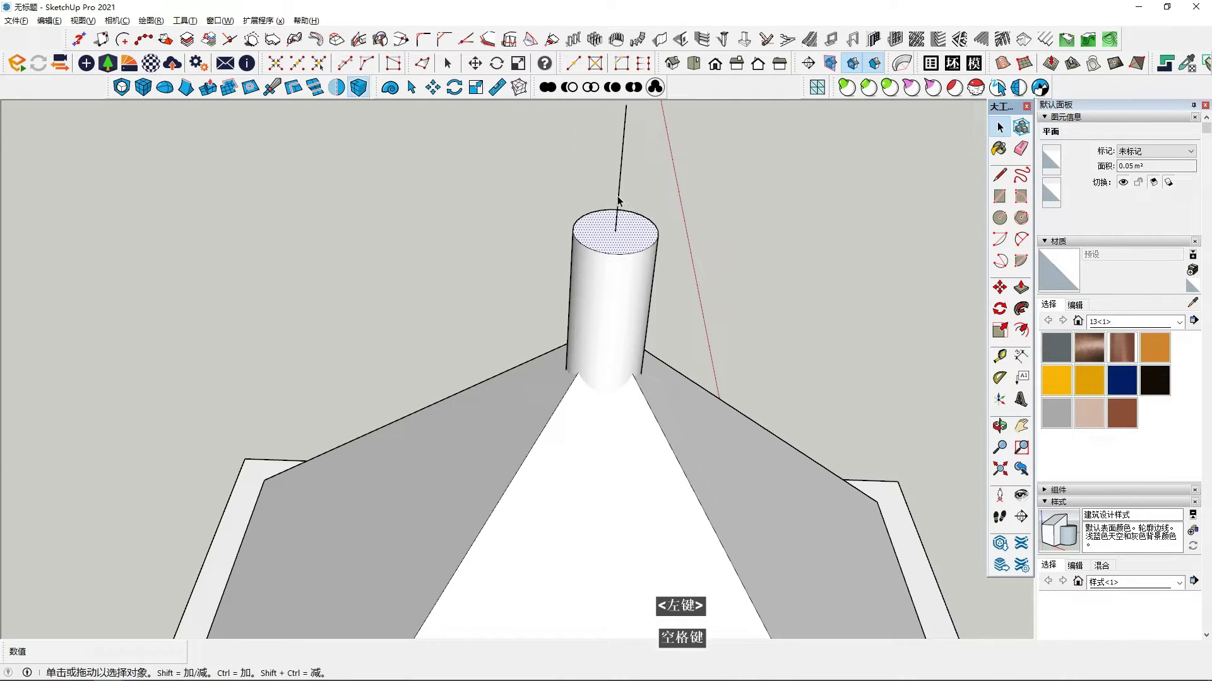
# Step: Delete the leftover vertical line above the finial and make the whole cylinder a group
pyautogui.scroll(-2, 618, 197)
pyautogui.click(619, 198)
pyautogui.press('Delete')
pyautogui.tripleClick(612, 271)
pyautogui.rightClick(612, 271)
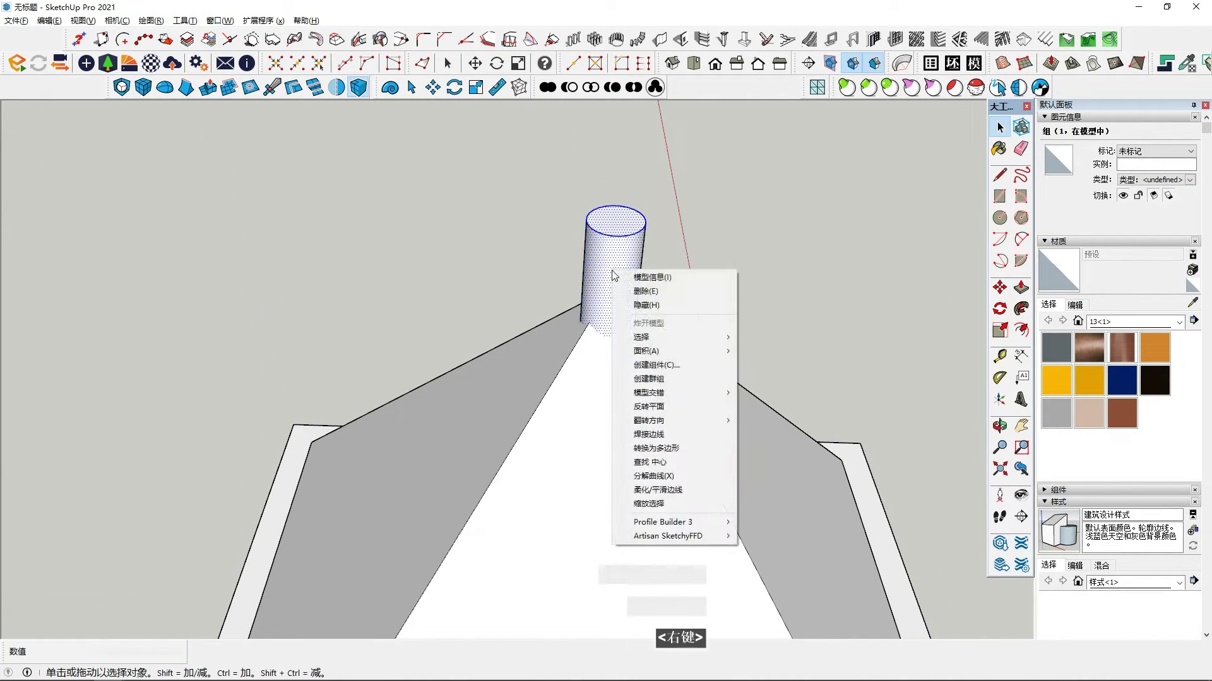
pyautogui.click(649, 379)
pyautogui.scroll(-3, 662, 461)
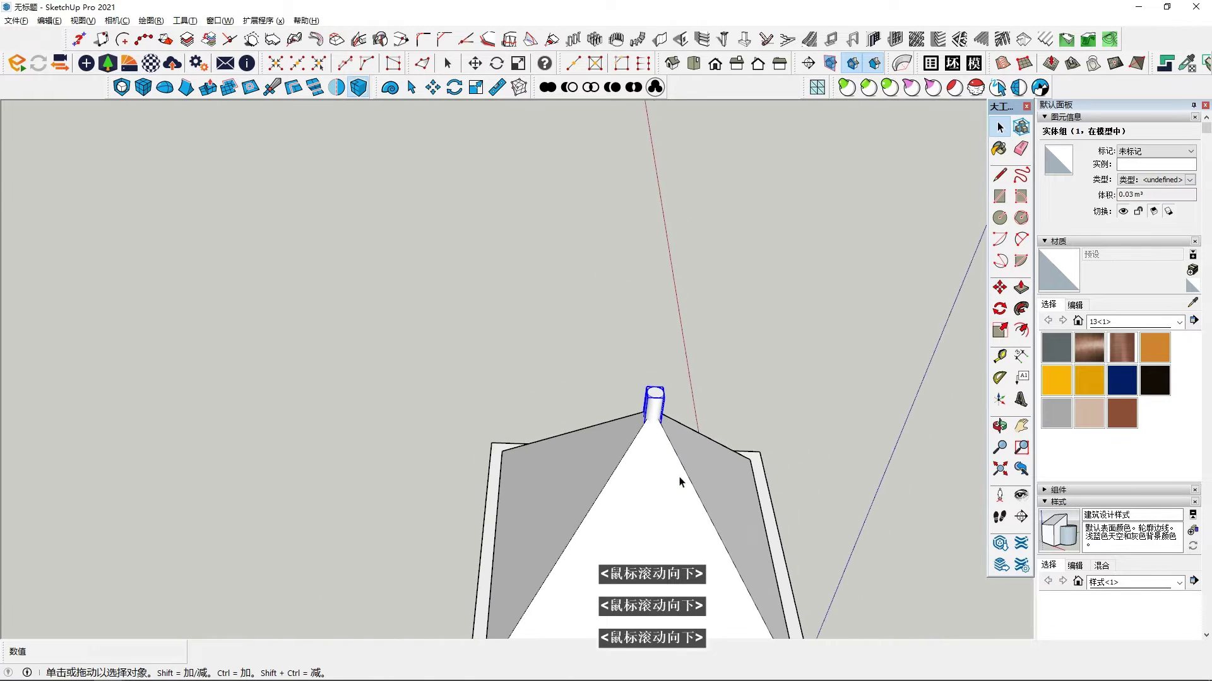
pyautogui.scroll(-1, 679, 482)
pyautogui.click(819, 421)
# Step: Paint the pyramid roof with the dark scalloped shingle material from the 屋顶 (Roofing) collection
pyautogui.moveTo(819, 421); pyautogui.dragTo(810, 228, button='middle')
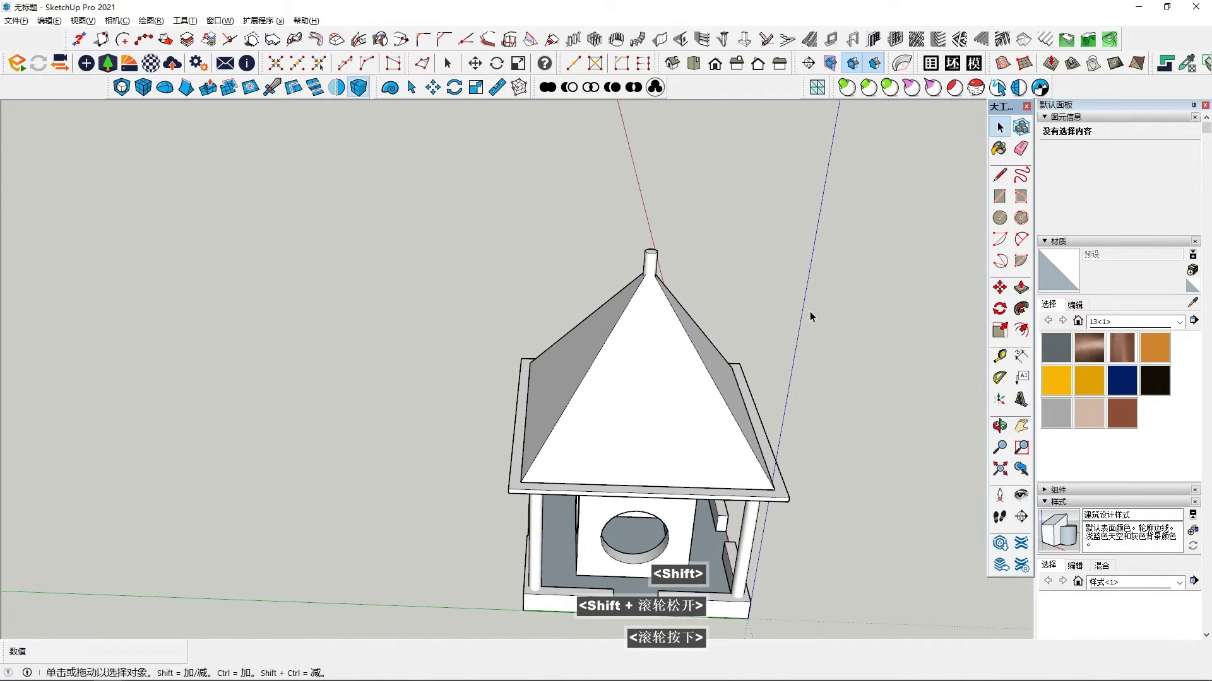
pyautogui.click(1056, 347)
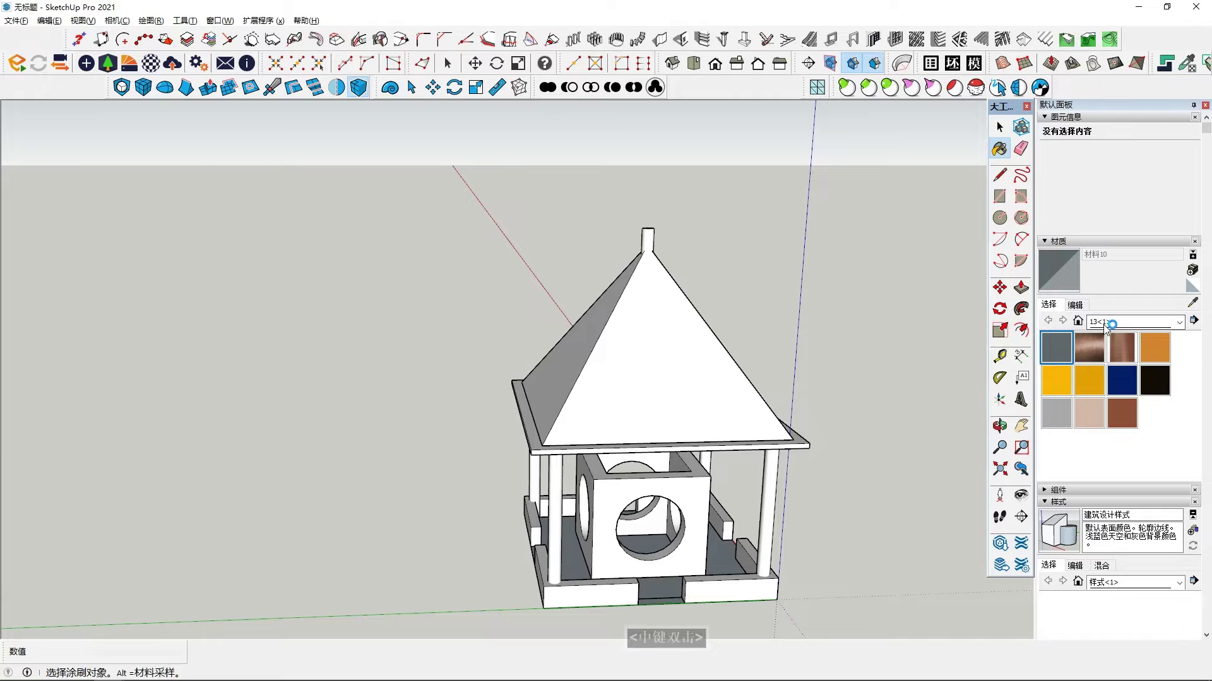
pyautogui.click(1106, 323)
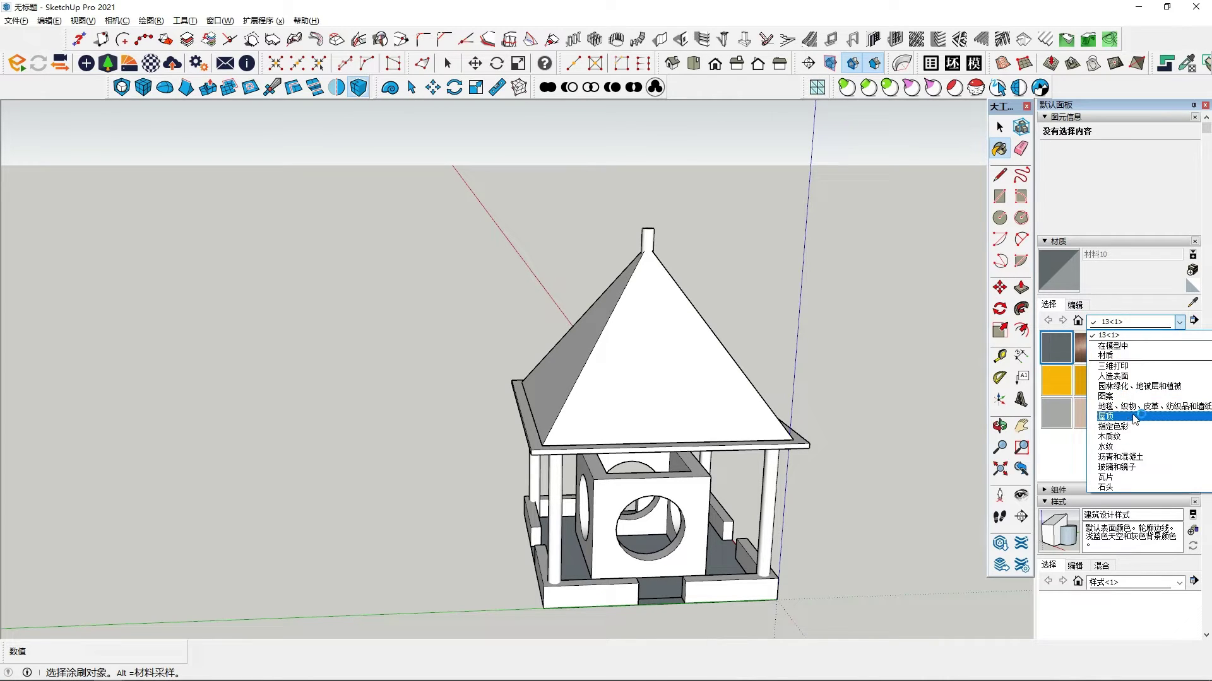
pyautogui.click(1135, 417)
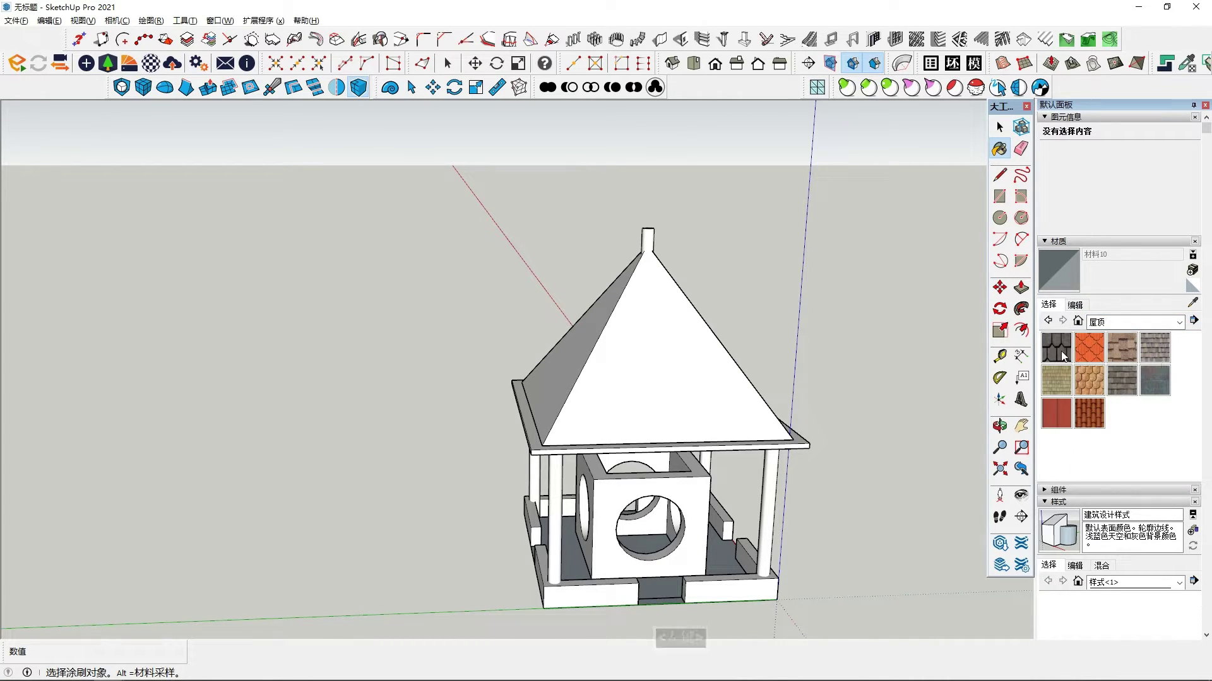
pyautogui.click(566, 396)
# Step: Paint the low corner walls with the 沥青屋顶瓦 (asphalt shingle) material
pyautogui.moveTo(692, 424); pyautogui.dragTo(699, 379, button='middle')
pyautogui.moveTo(722, 556)
pyautogui.keyDown('shift'); pyautogui.mouseDown(button='middle')
pyautogui.moveTo(714, 452)
pyautogui.moveTo(716, 480)
pyautogui.mouseUp(button='middle'); pyautogui.keyUp('shift')
pyautogui.click(1123, 391)
pyautogui.click(616, 479)
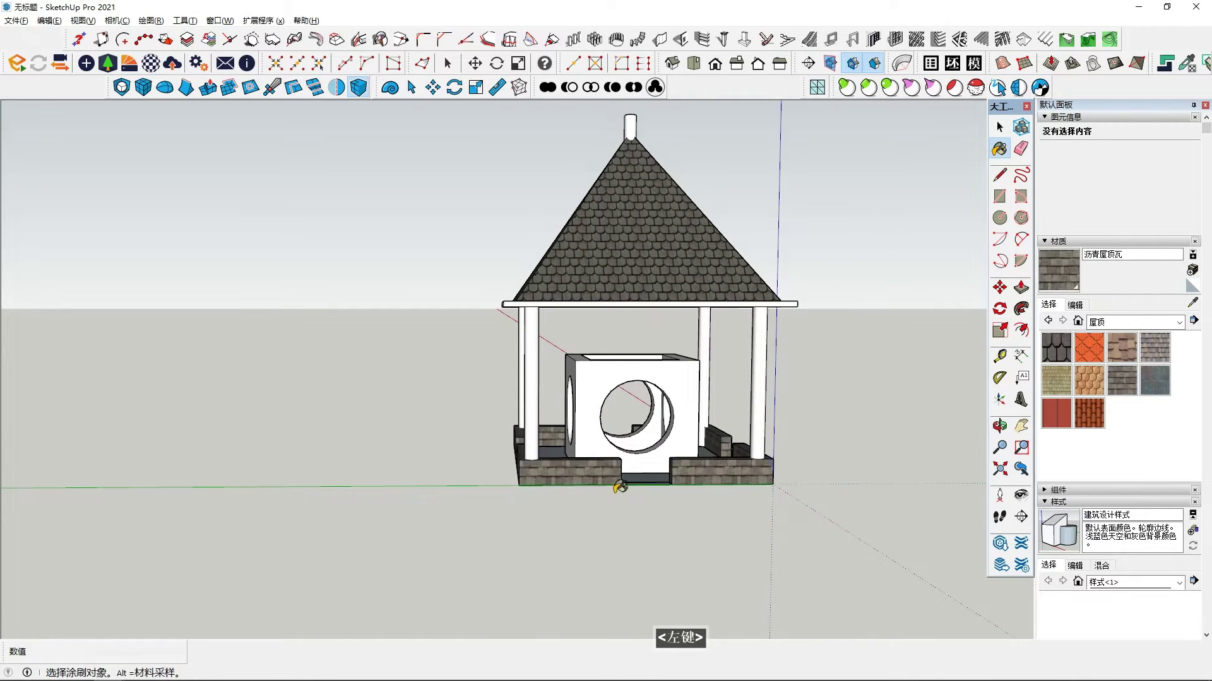
pyautogui.moveTo(616, 480)
pyautogui.mouseDown(button='middle')
pyautogui.moveTo(786, 551)
pyautogui.moveTo(630, 500)
pyautogui.moveTo(634, 486)
pyautogui.mouseUp(button='middle')
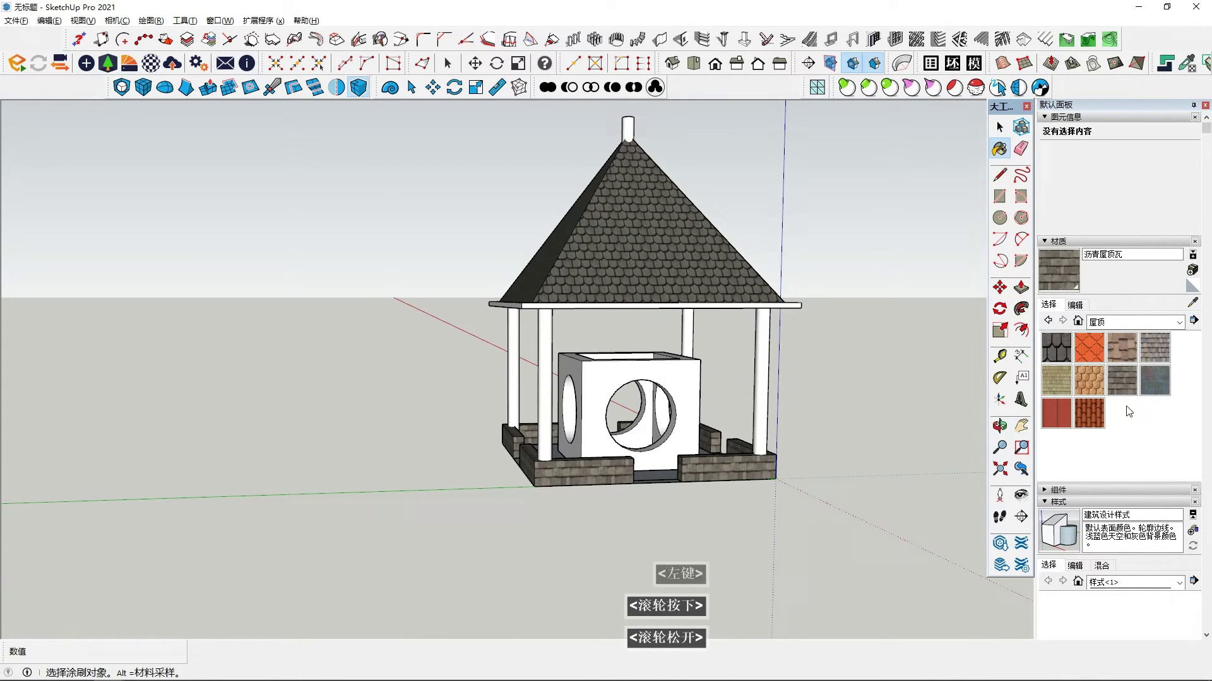
# Step: Paint the hollow central box with the colour 0012 浓汤色 from the 指定色彩 (named colours) collection
pyautogui.click(1133, 323)
pyautogui.scroll(4, 1130, 345)
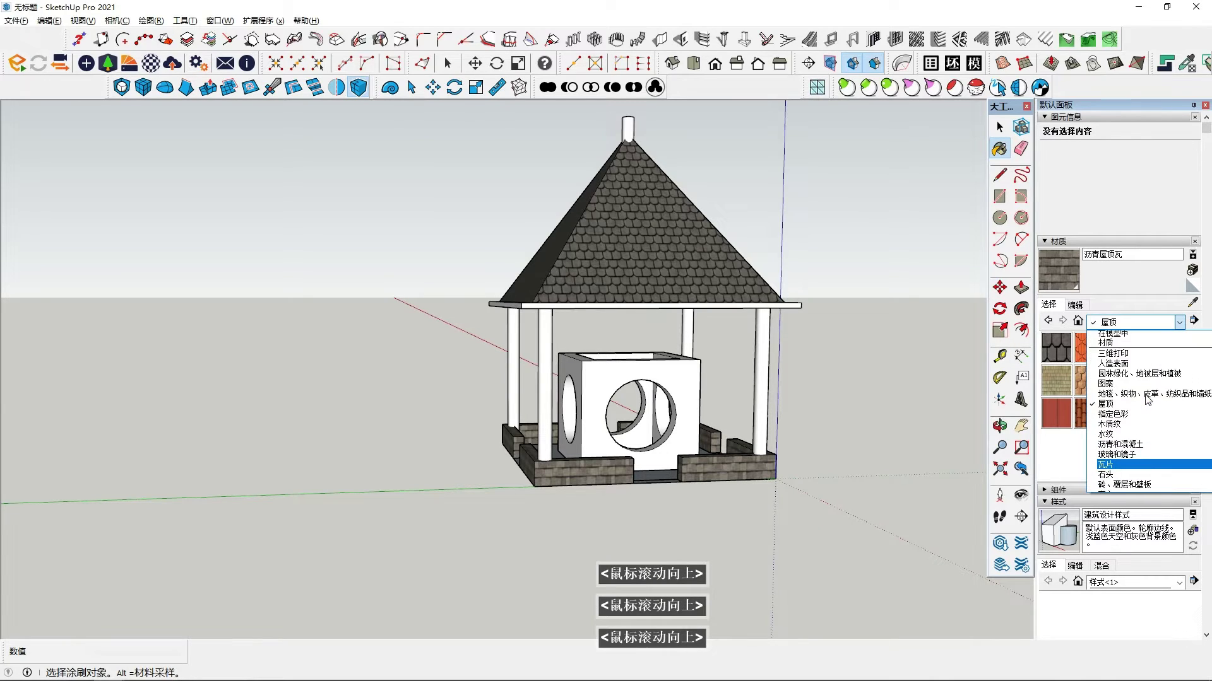
pyautogui.click(1114, 416)
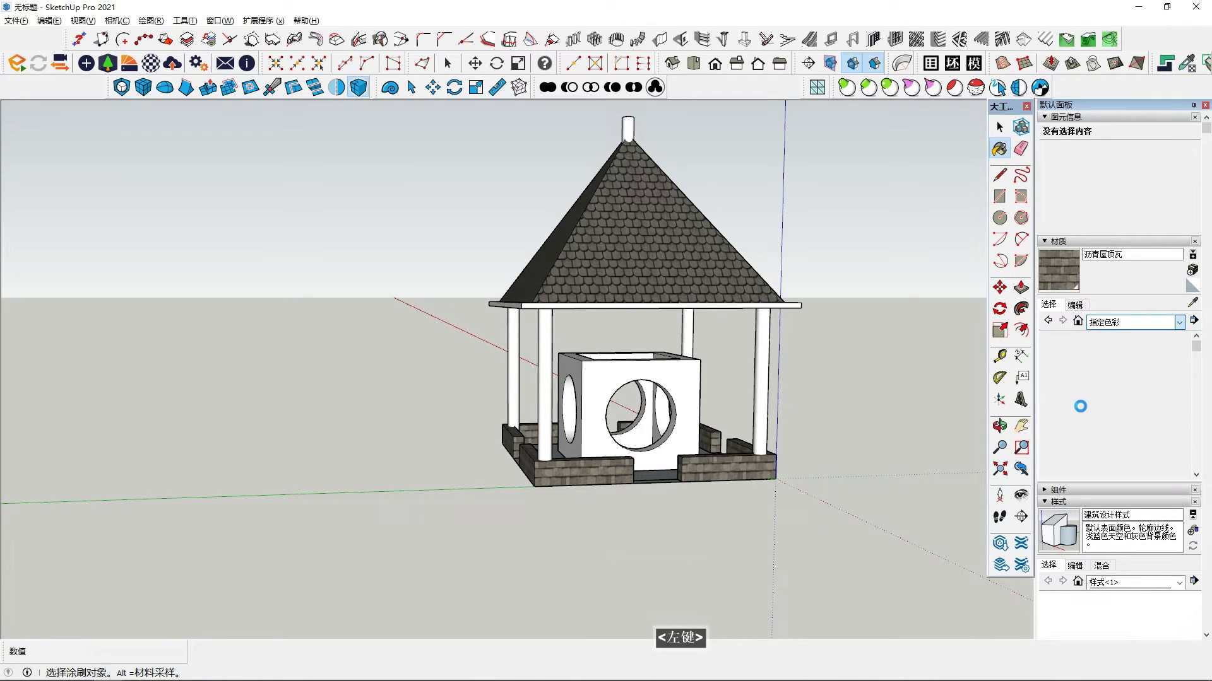
pyautogui.click(1147, 414)
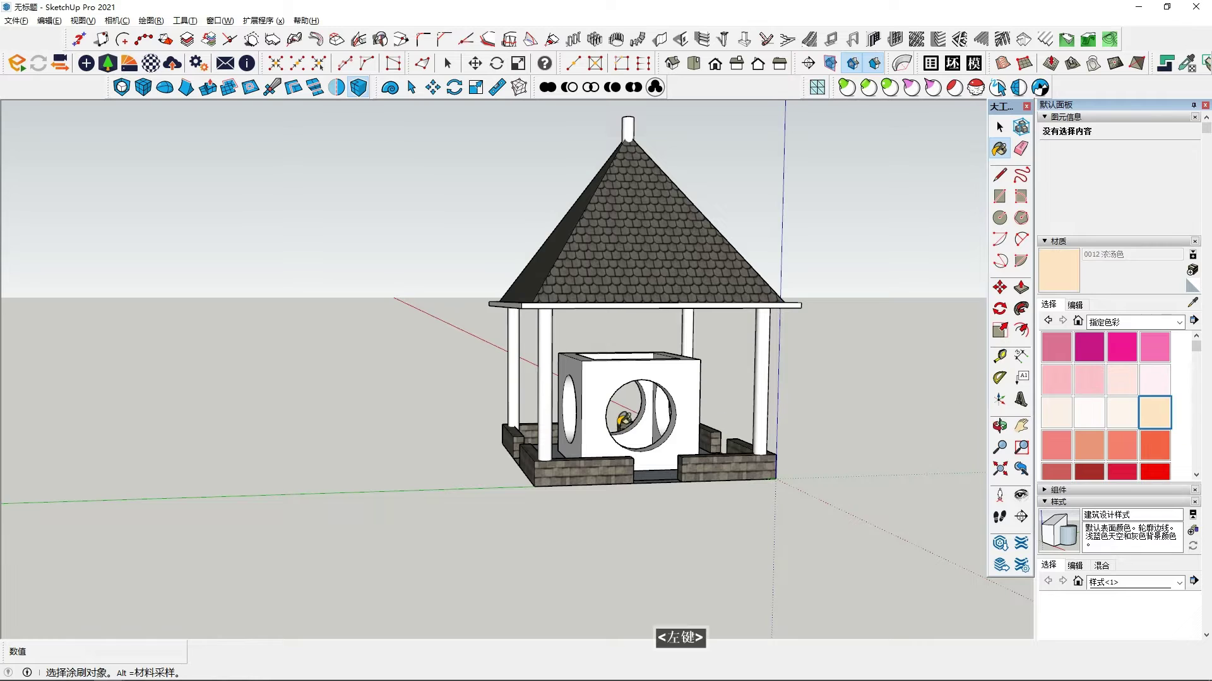
pyautogui.click(571, 404)
# Step: Paint all four round columns with the colour 0043 马鞍棕色 (saddle brown)
pyautogui.moveTo(851, 379); pyautogui.dragTo(871, 353, button='middle')
pyautogui.scroll(-2, 1136, 405)
pyautogui.scroll(-2, 1137, 405)
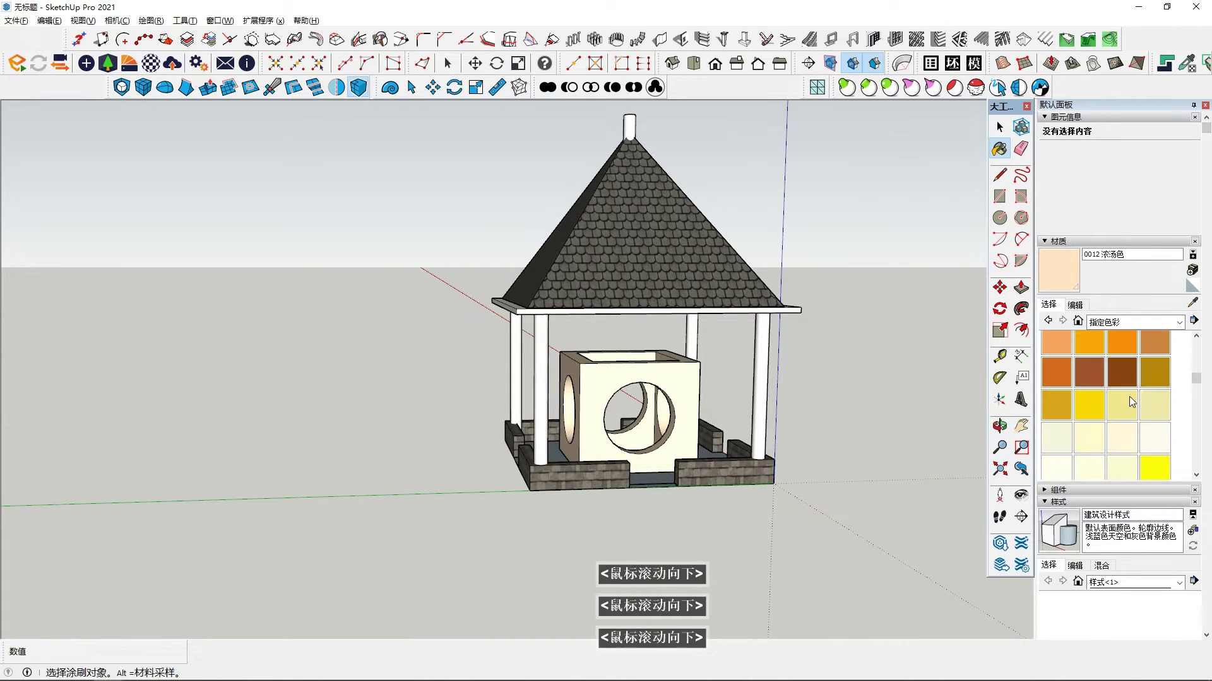
pyautogui.click(1130, 385)
pyautogui.click(541, 378)
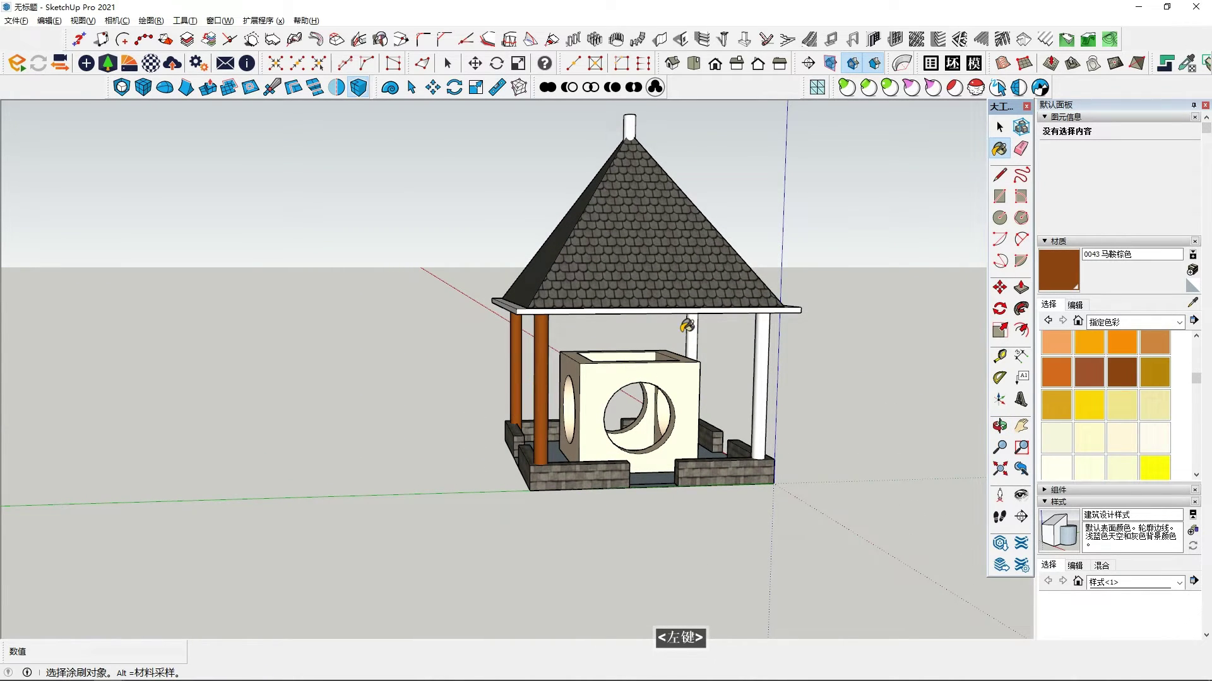
pyautogui.moveTo(699, 342); pyautogui.dragTo(877, 385, button='middle')
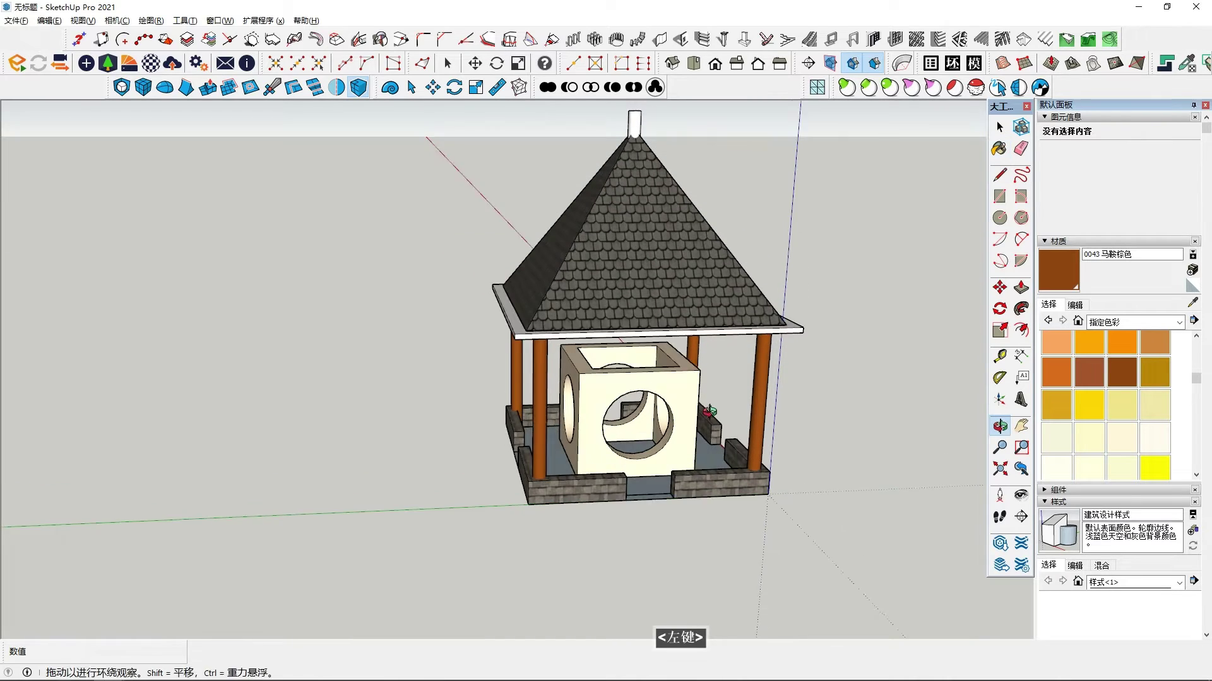
pyautogui.scroll(-2, 884, 392)
pyautogui.press('space')
pyautogui.moveTo(855, 508); pyautogui.dragTo(846, 448, button='middle')
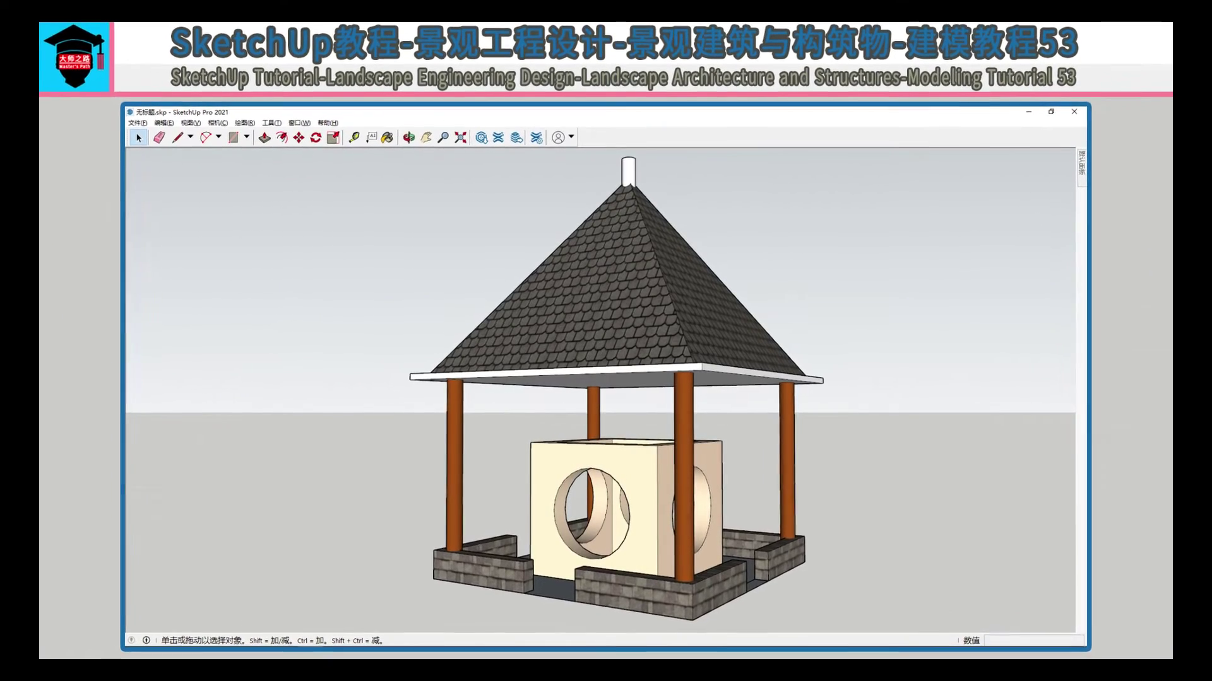